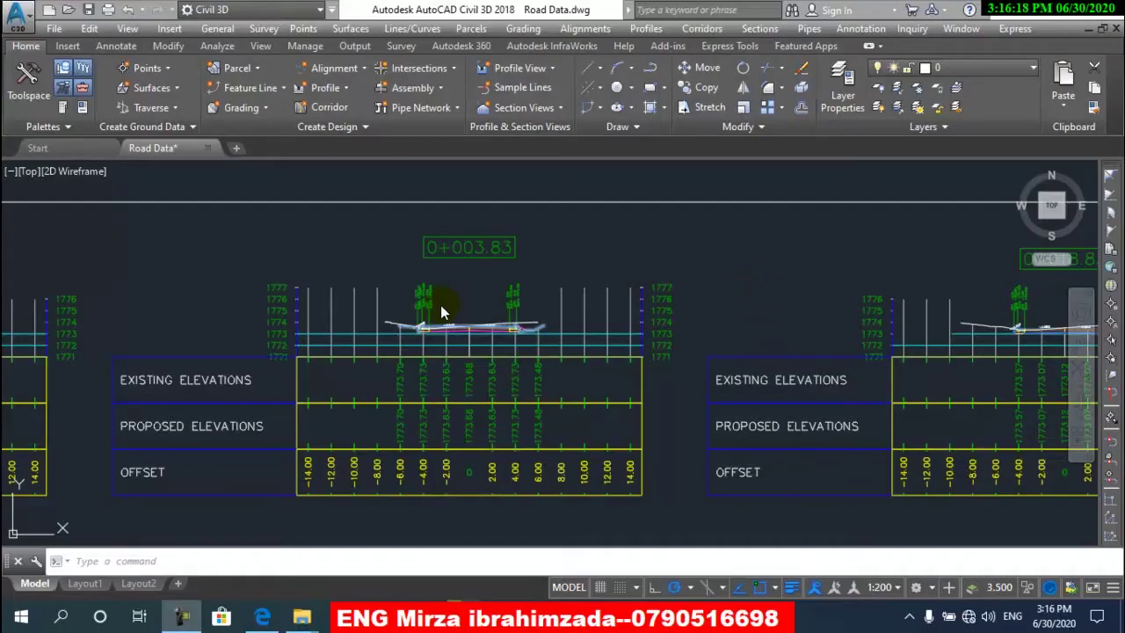
- Try selecting objects in the cross-section, then pan to reveal the labels below
scroll(440, 305, up, 5)
scroll(441, 305, down, 3)
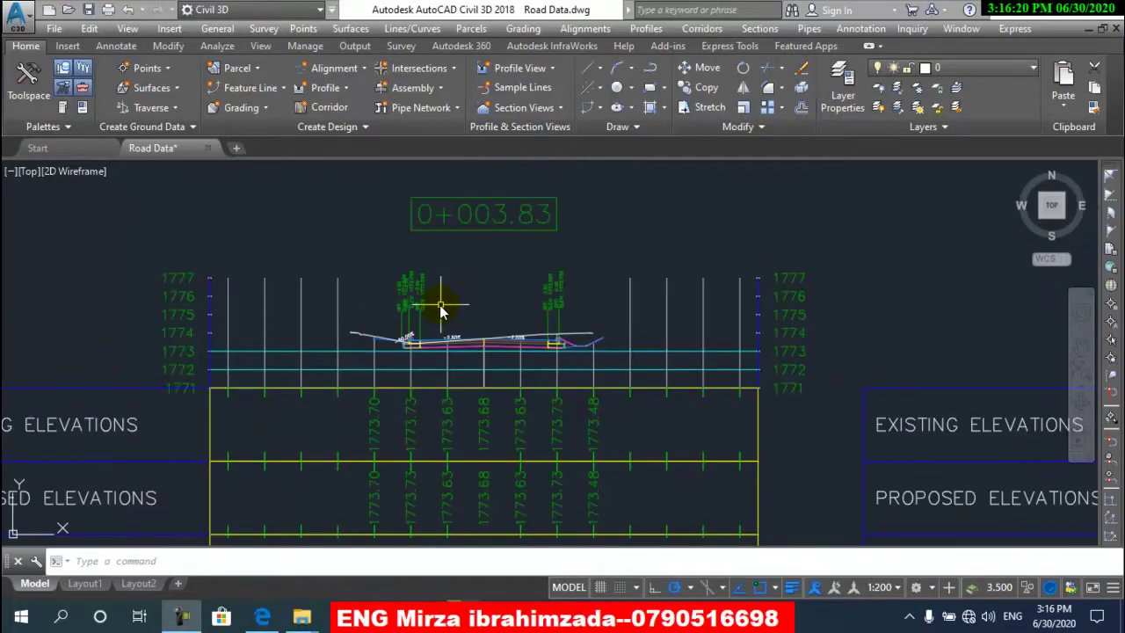
scroll(441, 305, up, 4)
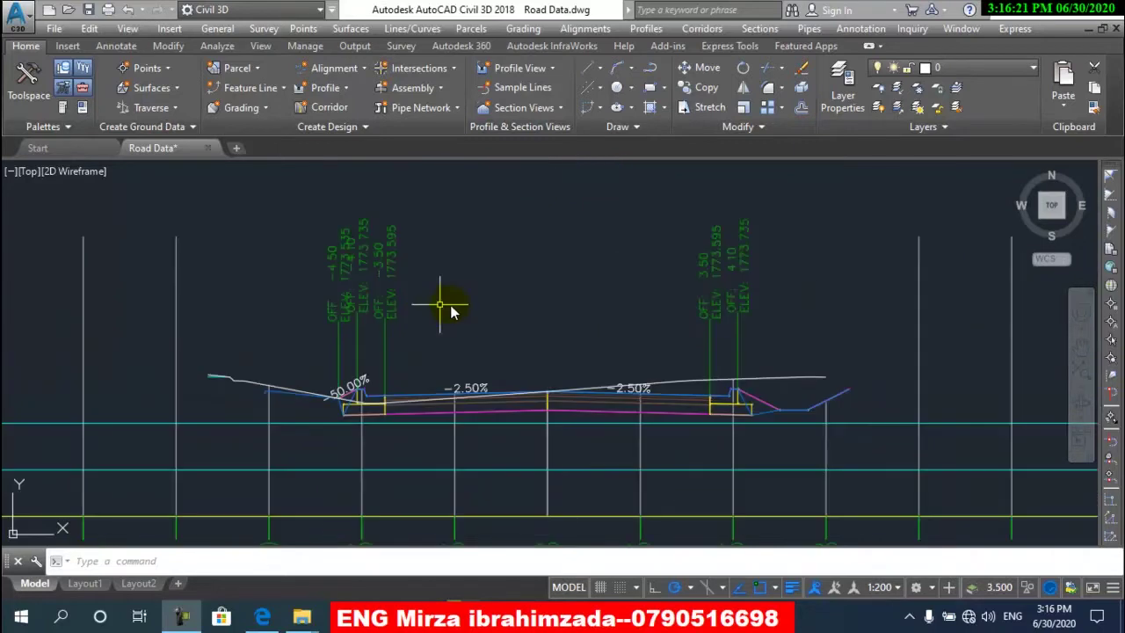
click(427, 225)
click(661, 334)
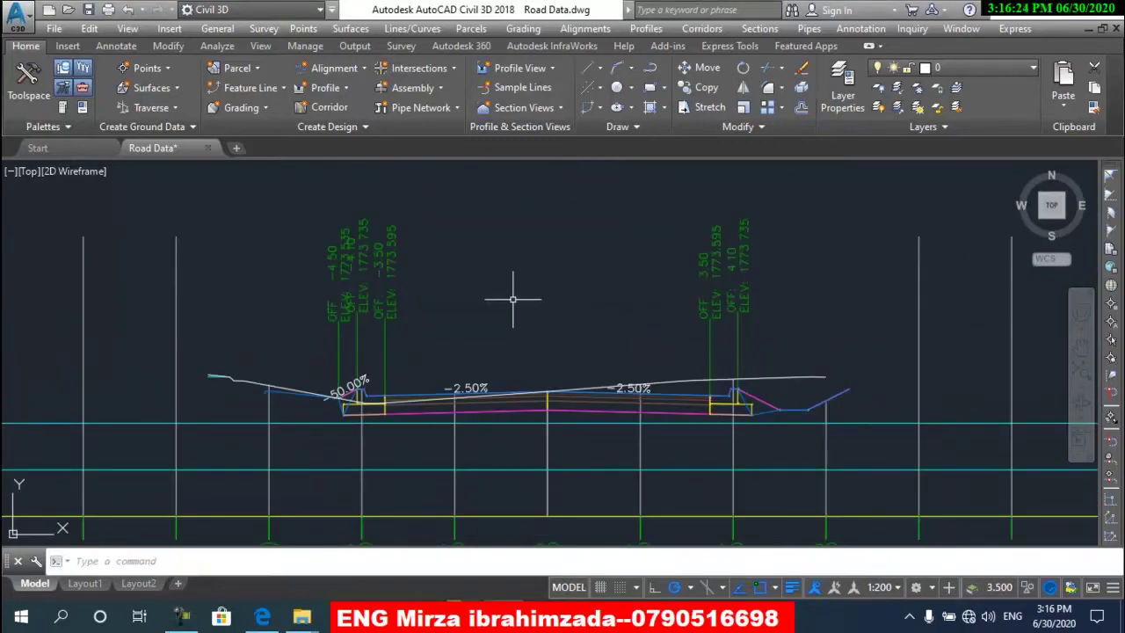
click(424, 225)
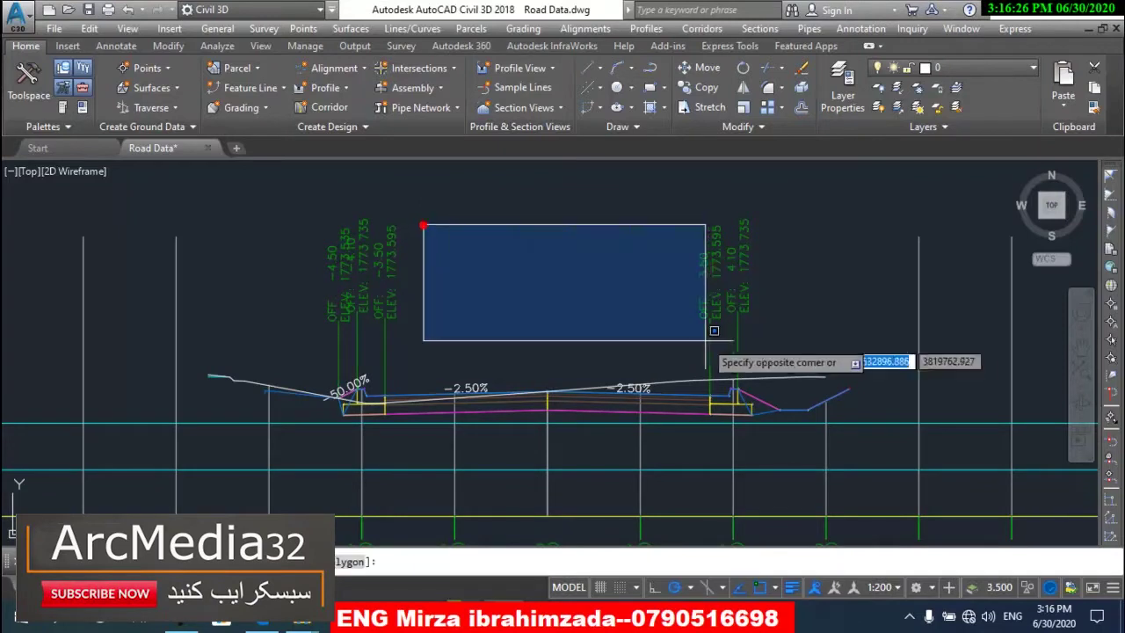
click(665, 346)
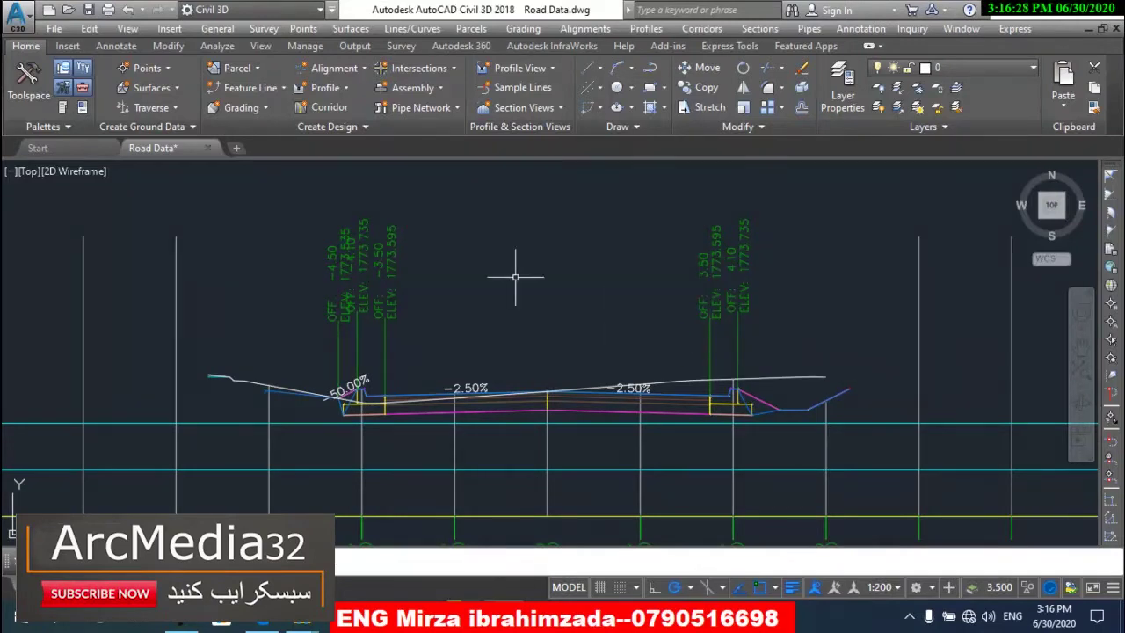
middle_drag(433, 226, 425, 208)
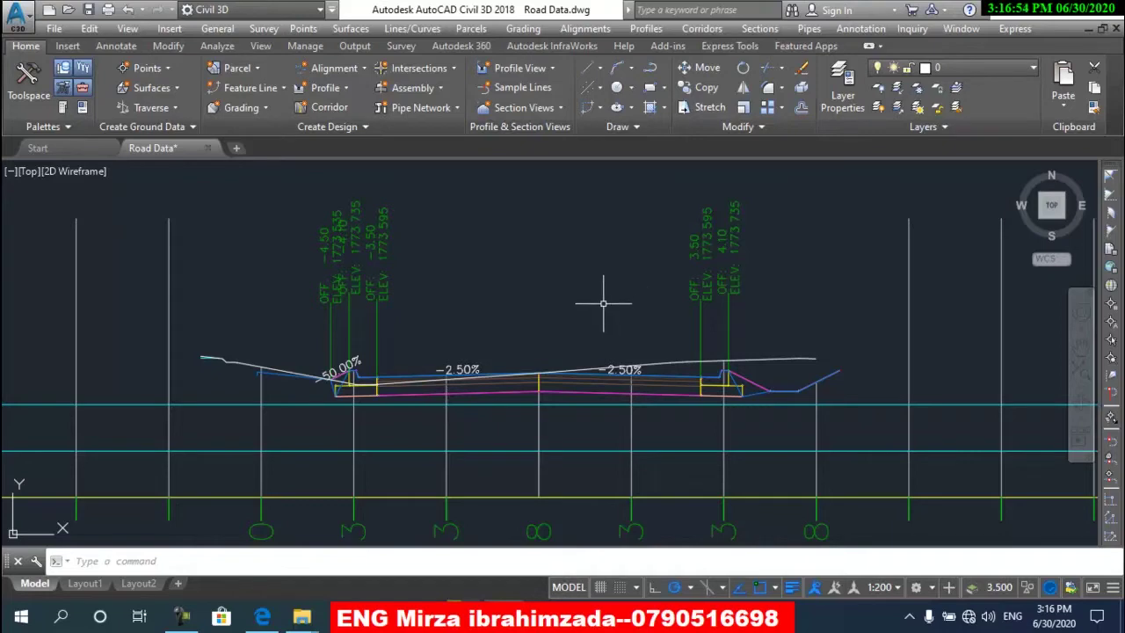
- Recentre the view on the cross-section and try window selections over the offset labels
scroll(603, 303, down, 1)
scroll(601, 305, down, 1)
scroll(587, 311, down, 1)
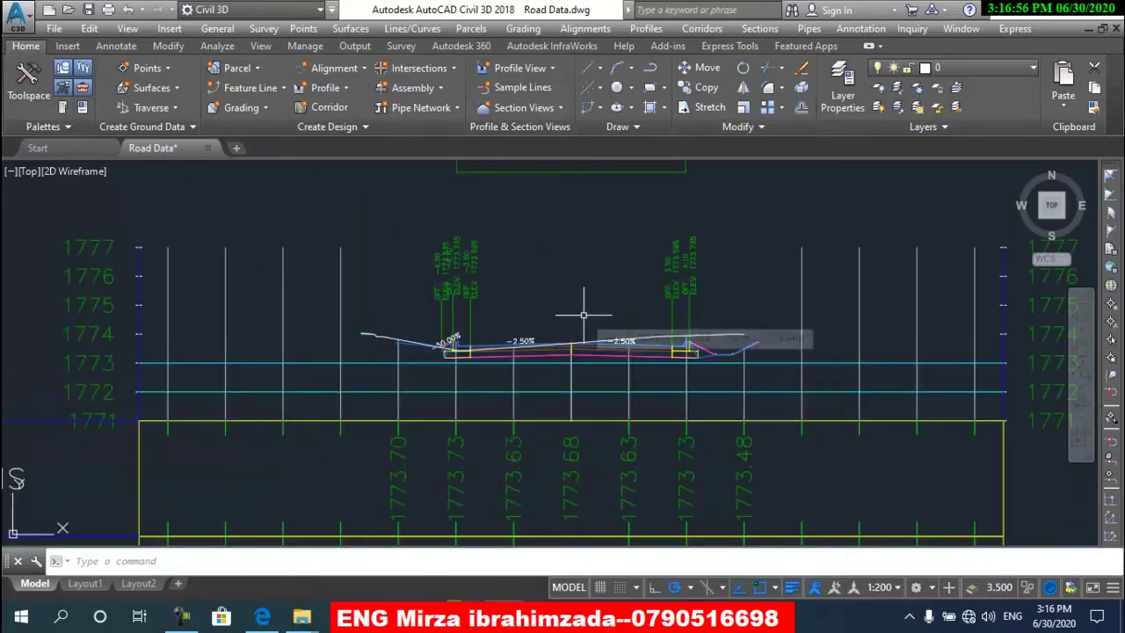
scroll(567, 326, up, 2)
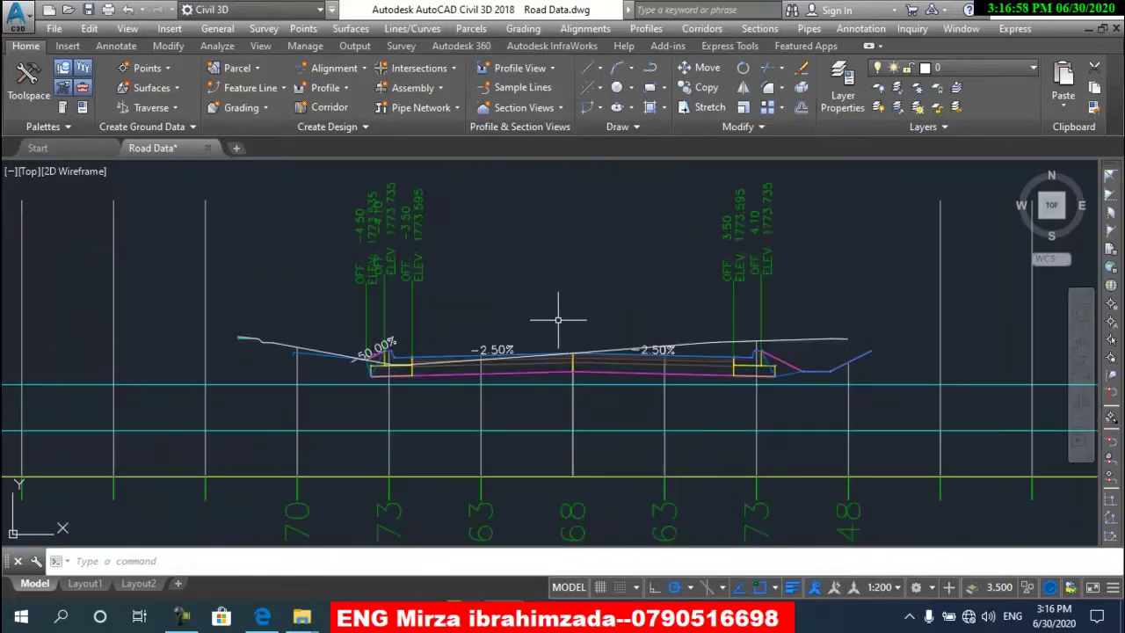
scroll(572, 314, down, 2)
mouse_move(572, 312)
middle_down()
mouse_move(552, 295)
mouse_move(553, 440)
middle_up()
scroll(557, 307, up, 4)
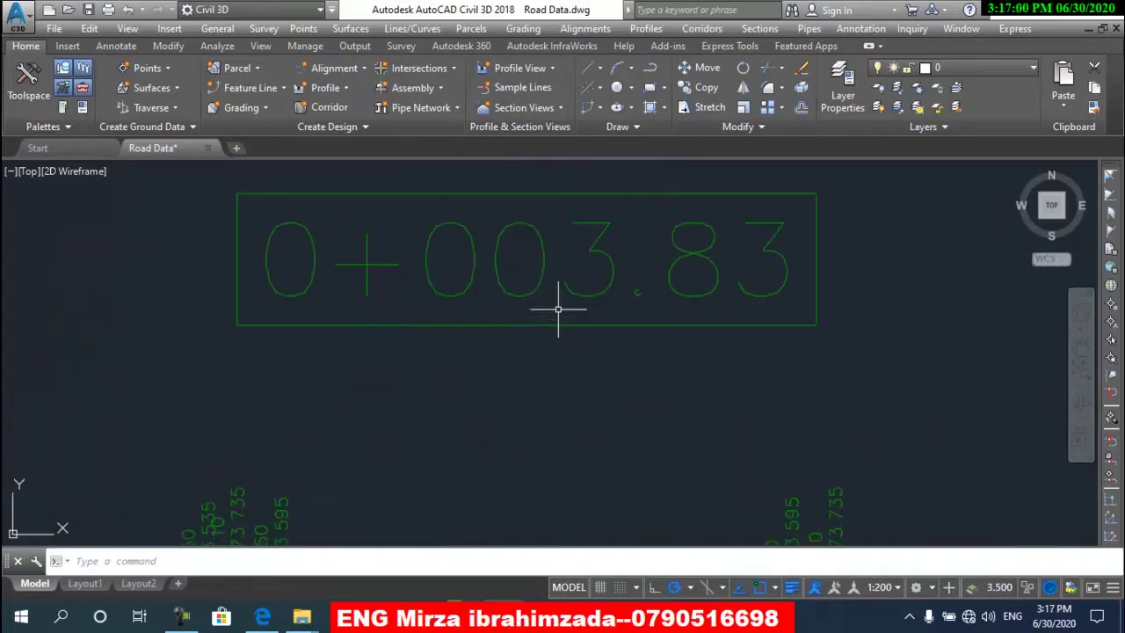
scroll(600, 297, down, 4)
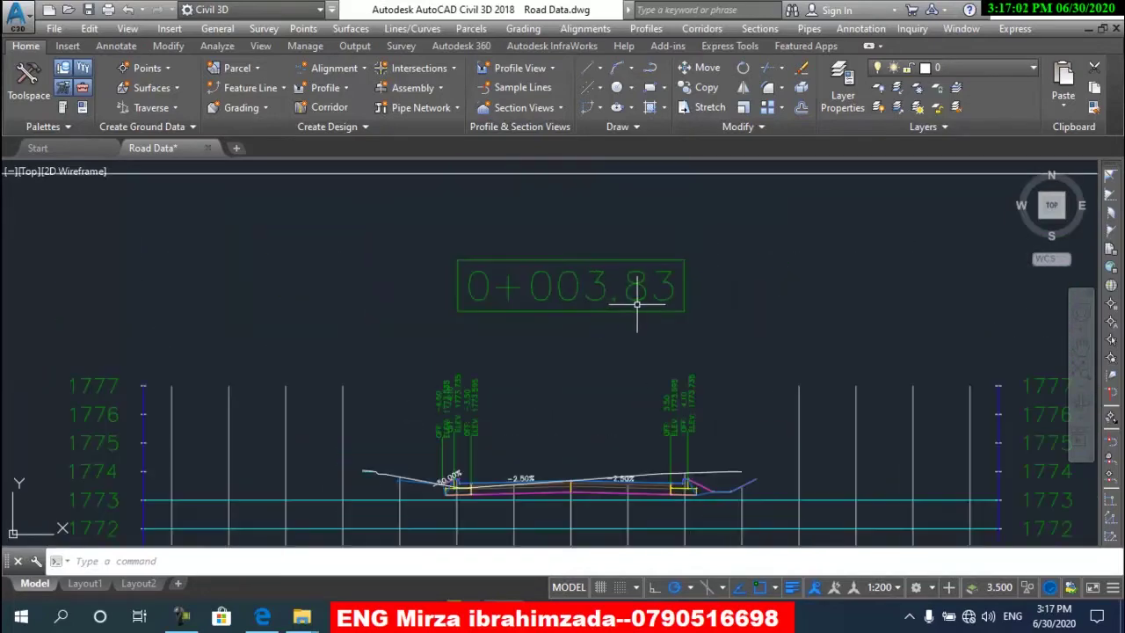
scroll(638, 314, down, 2)
middle_drag(591, 359, 589, 329)
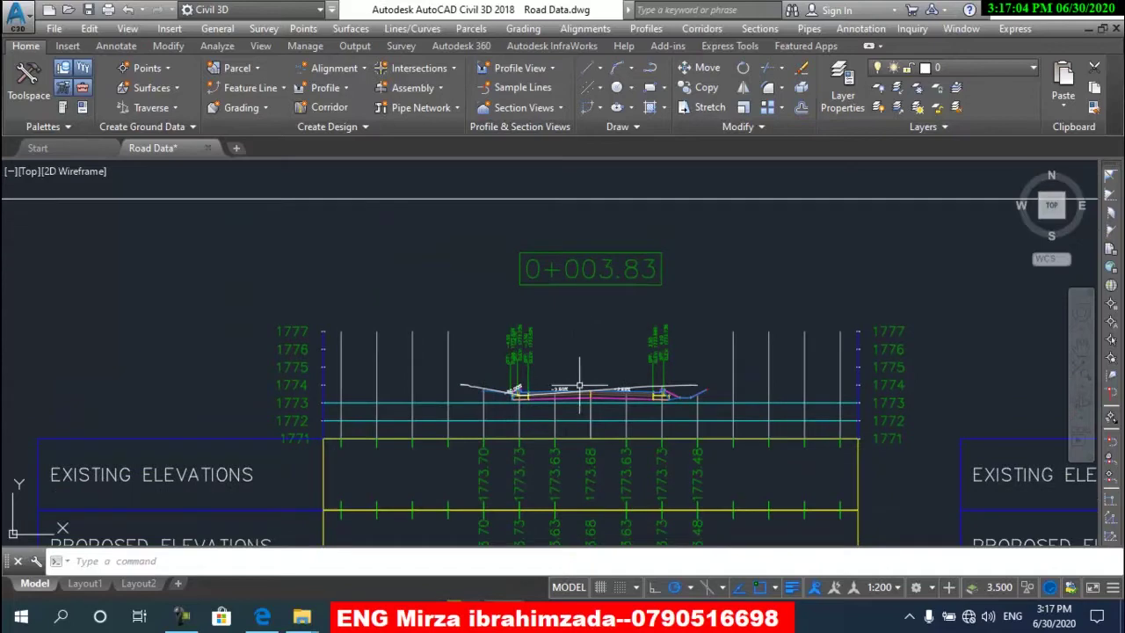
scroll(579, 385, up, 2)
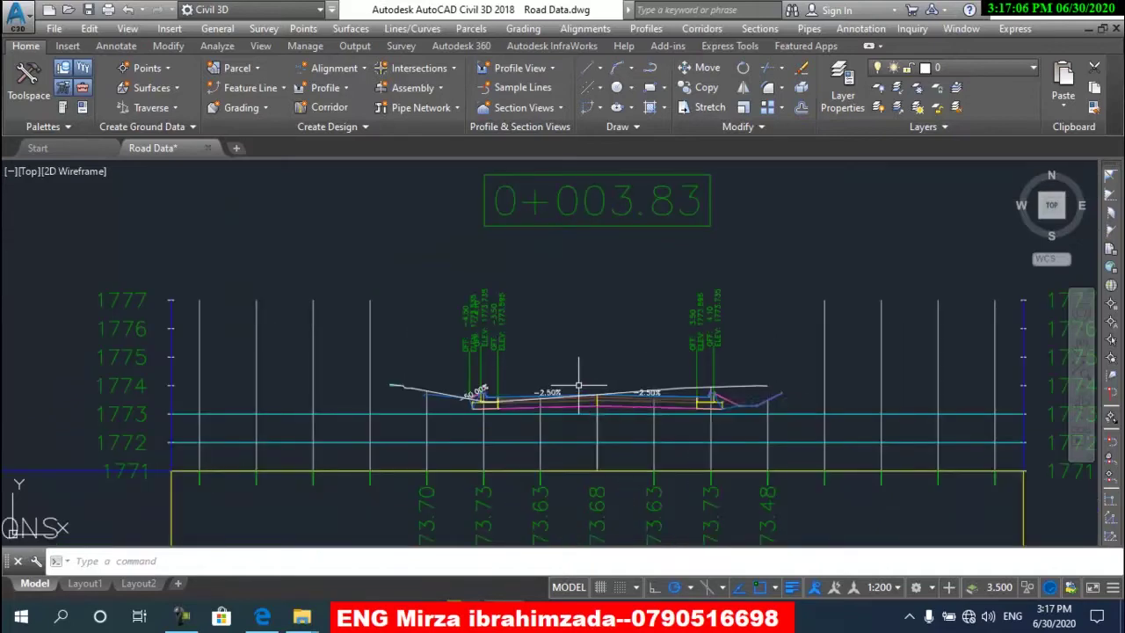
scroll(578, 384, up, 2)
click(642, 279)
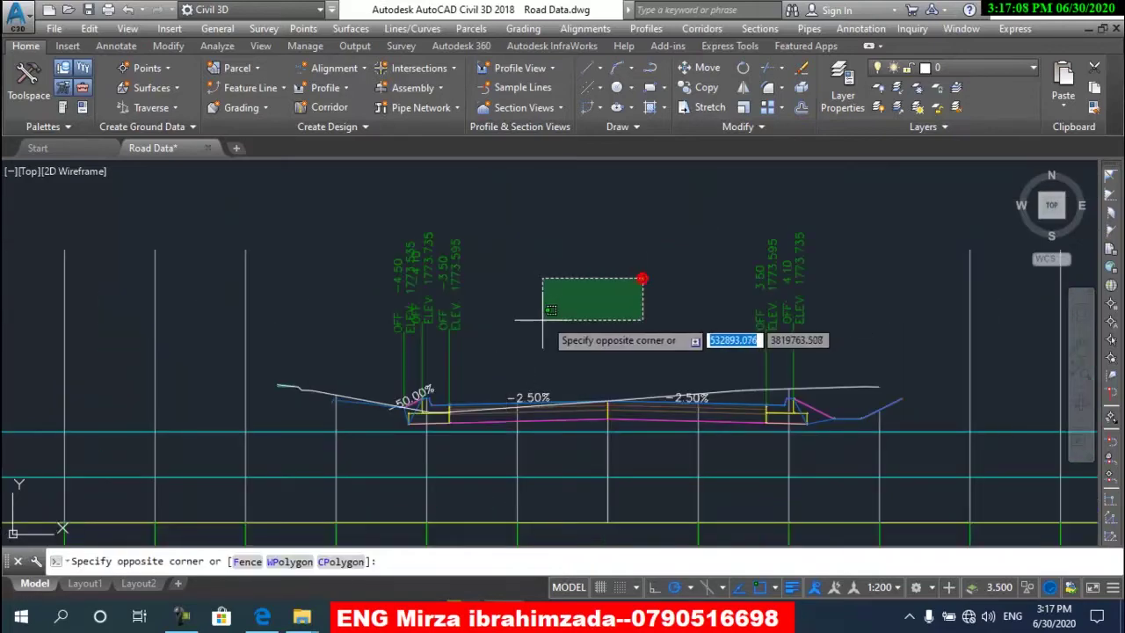
click(527, 321)
click(692, 255)
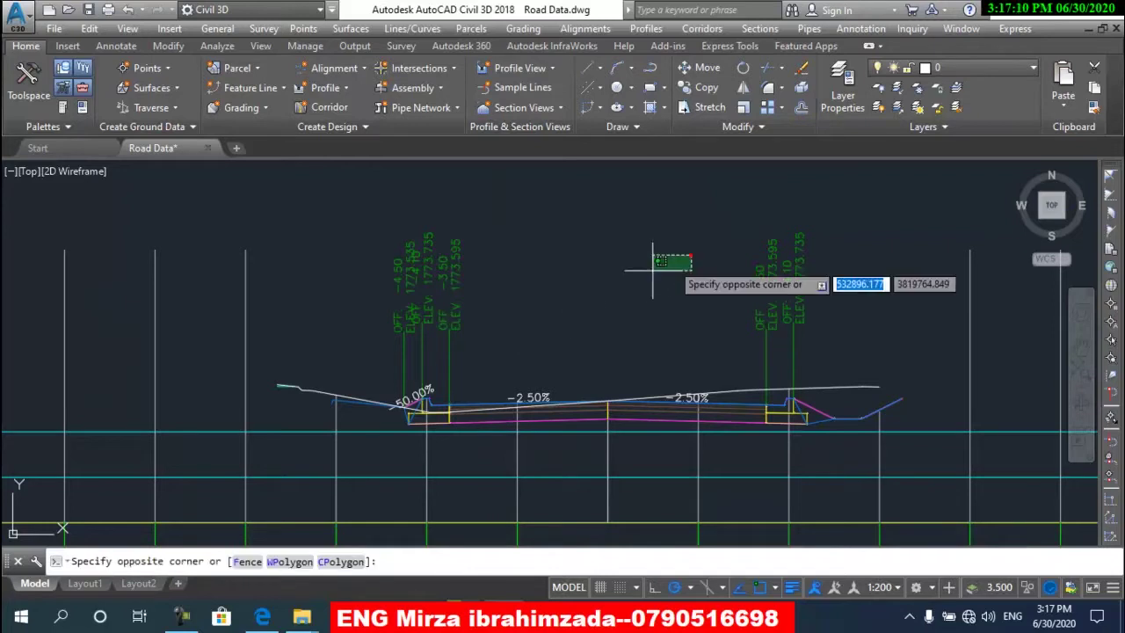
click(511, 333)
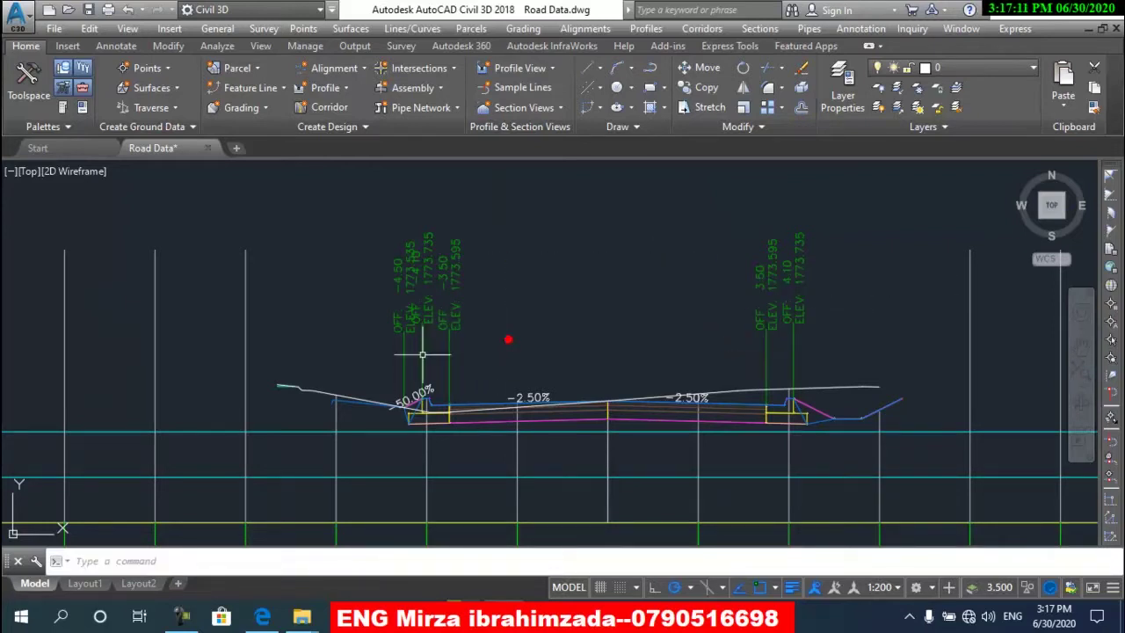
- Inspect the existing ground line and corridor section line by selecting and clearing each
click(303, 387)
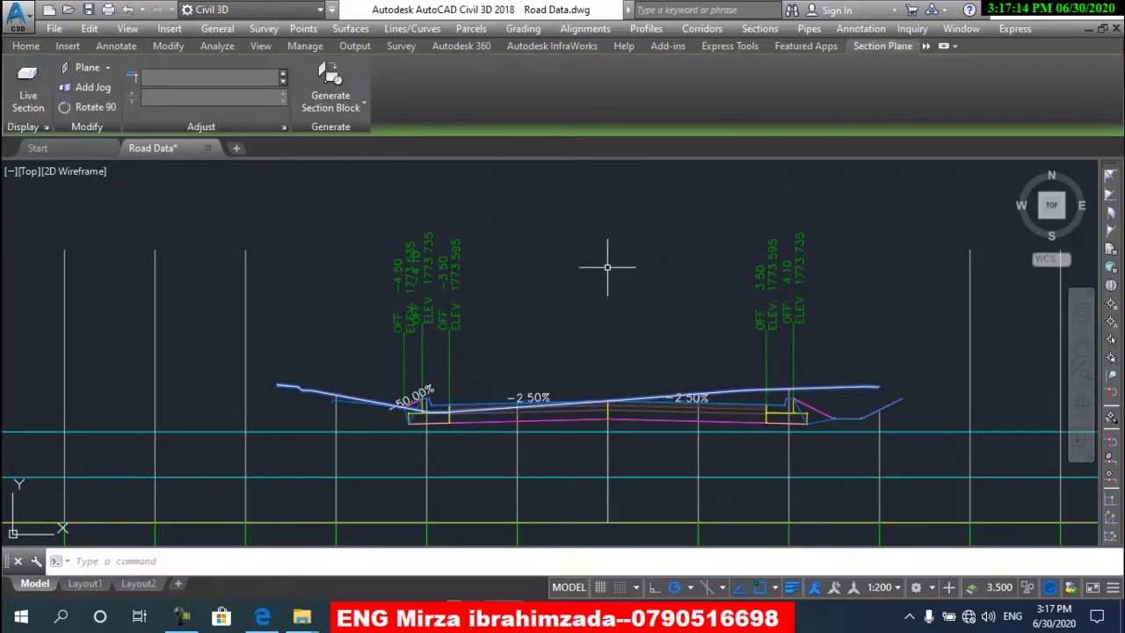
key(Escape)
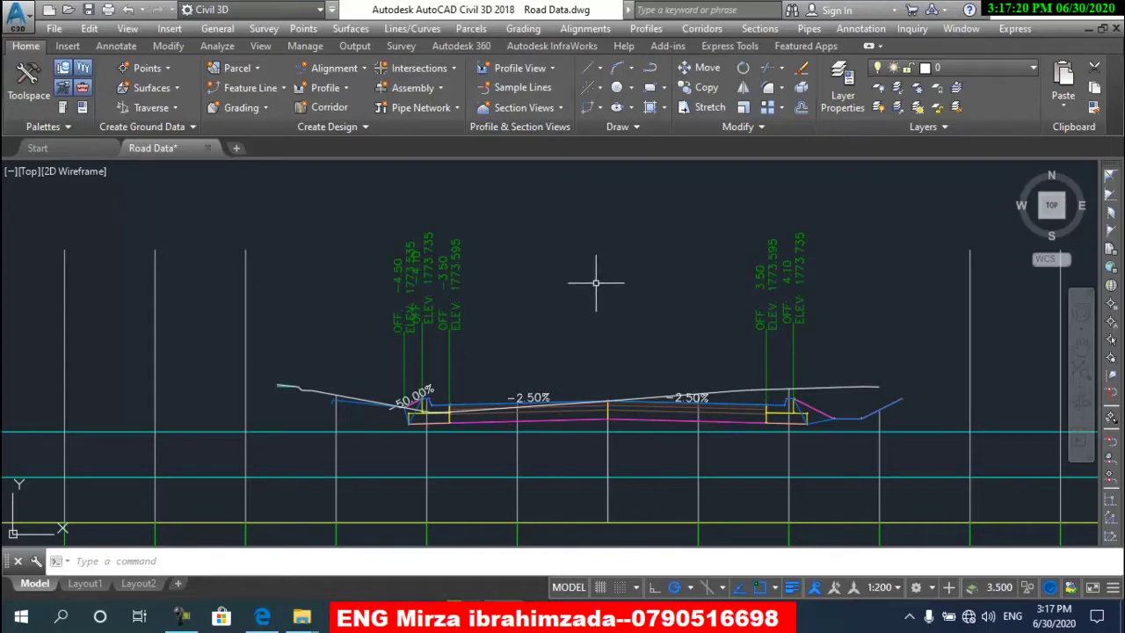
scroll(648, 347, up, 2)
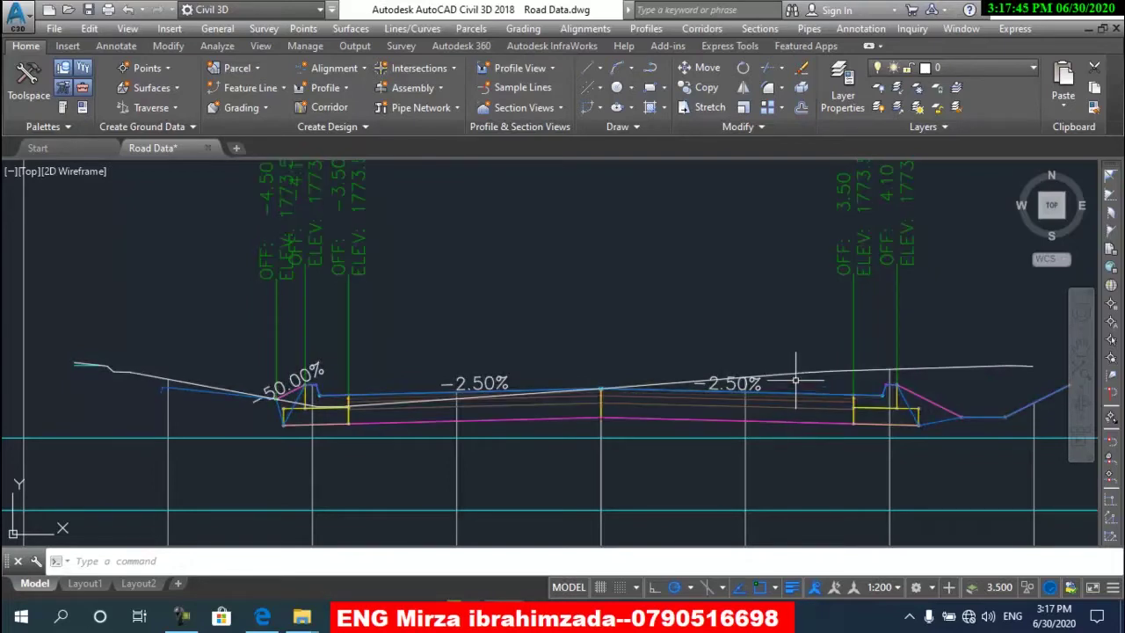
click(791, 398)
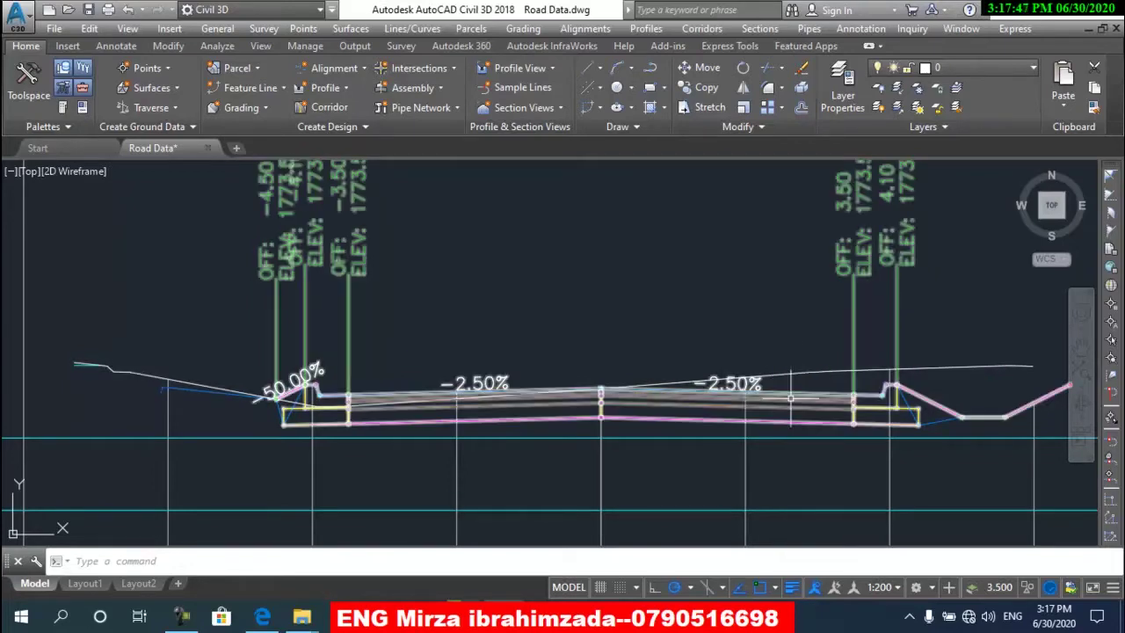
key(Escape)
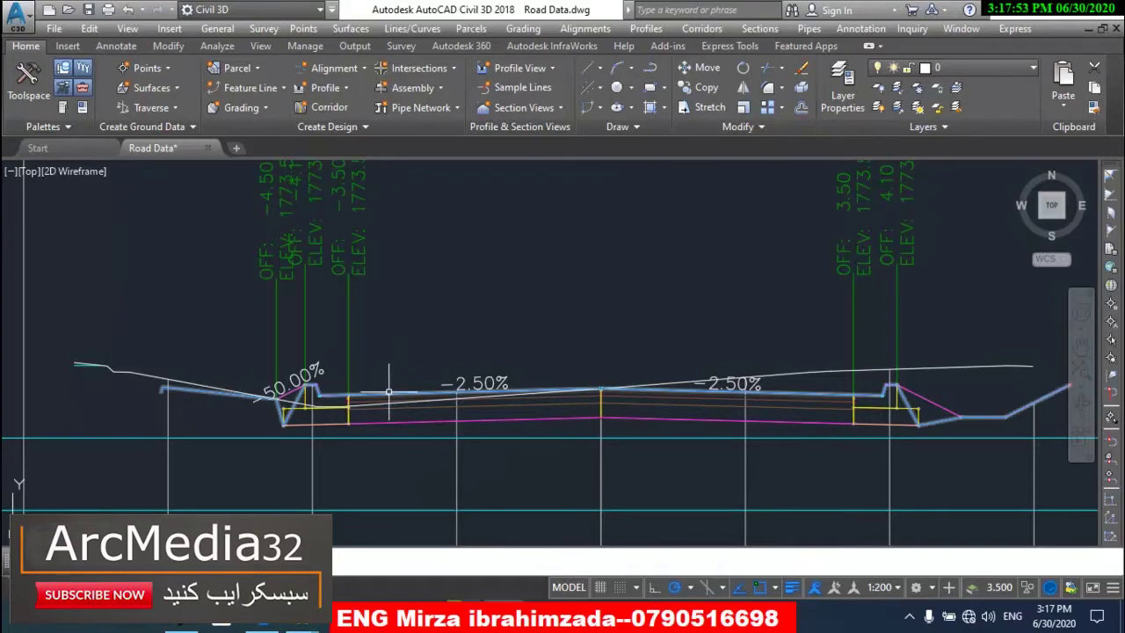
click(388, 392)
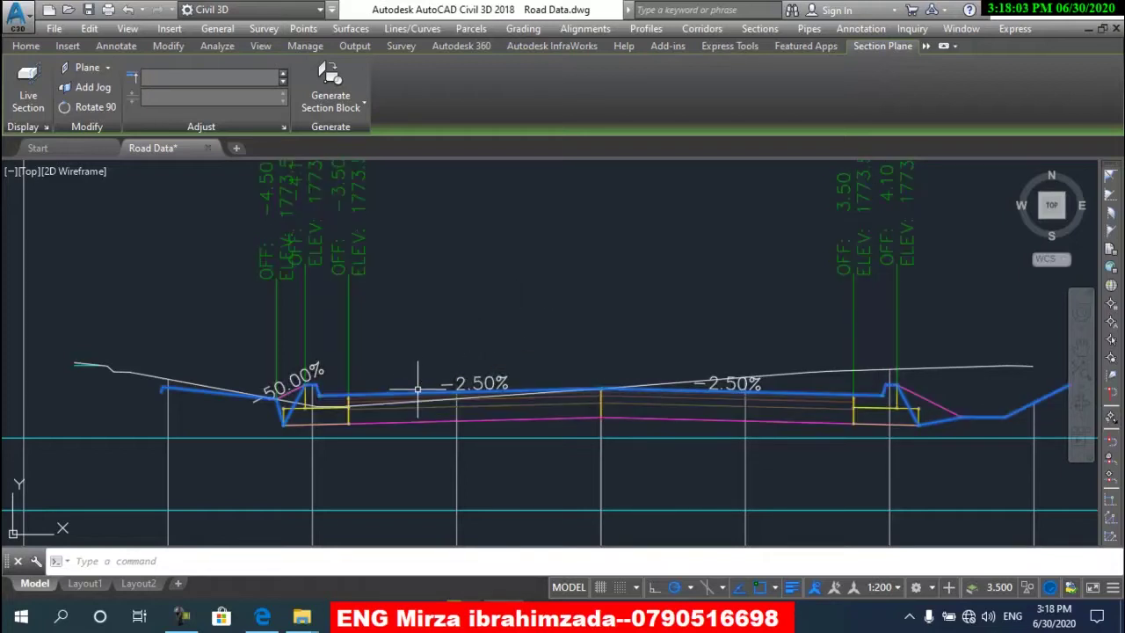
key(Escape)
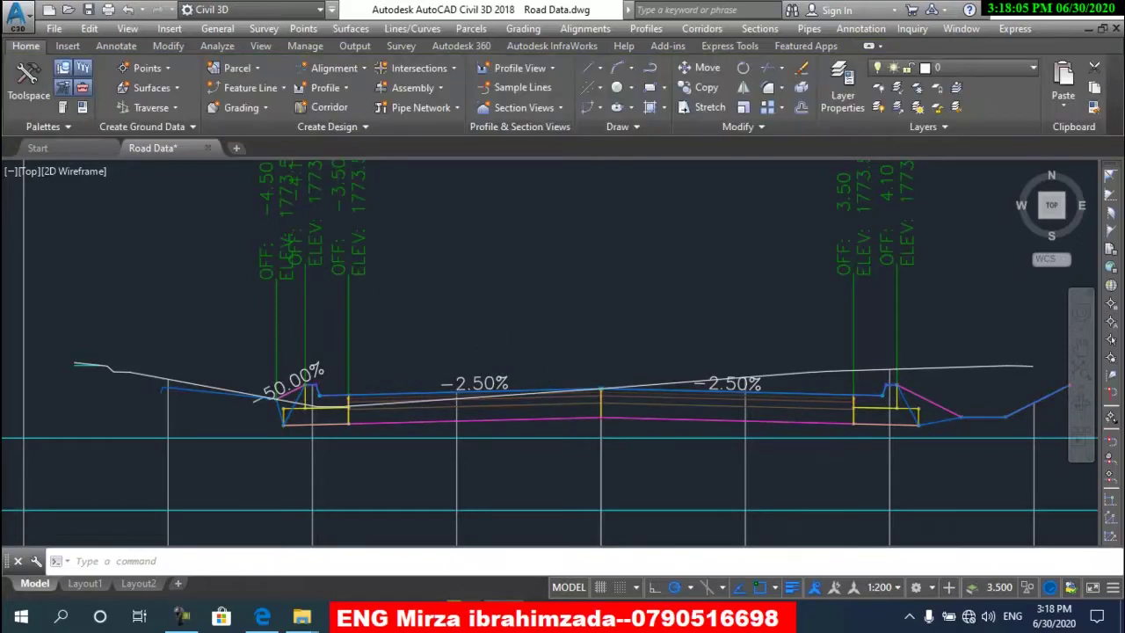
scroll(556, 349, down, 2)
scroll(556, 350, up, 2)
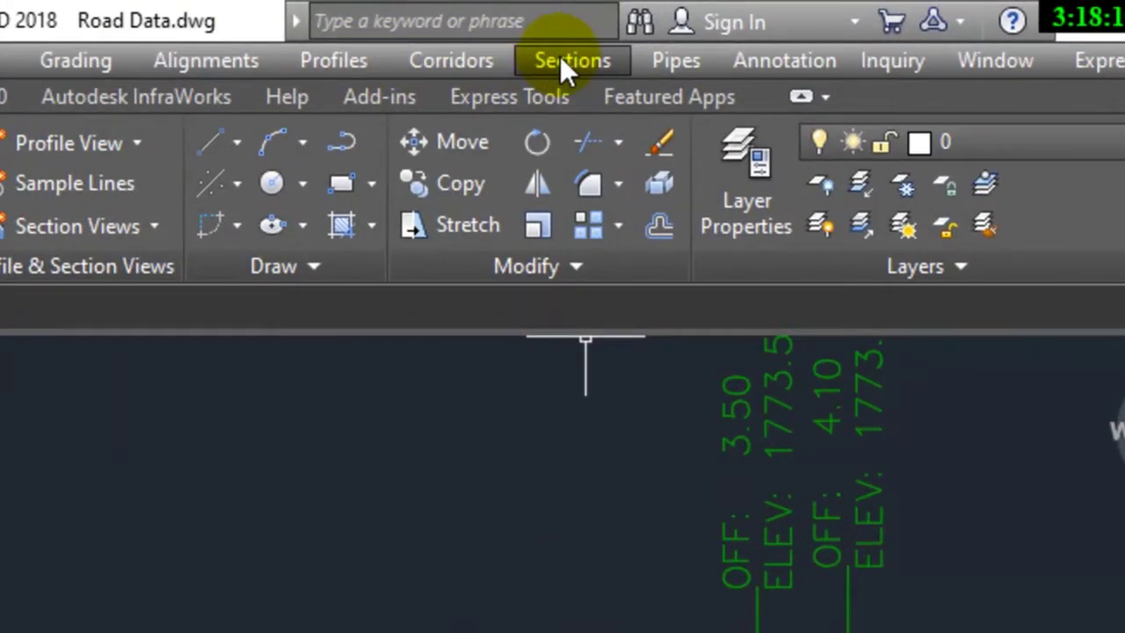
- Run Sections > Compute Materials for Alignment - (1) and sample line group SL Collection - 1
click(559, 56)
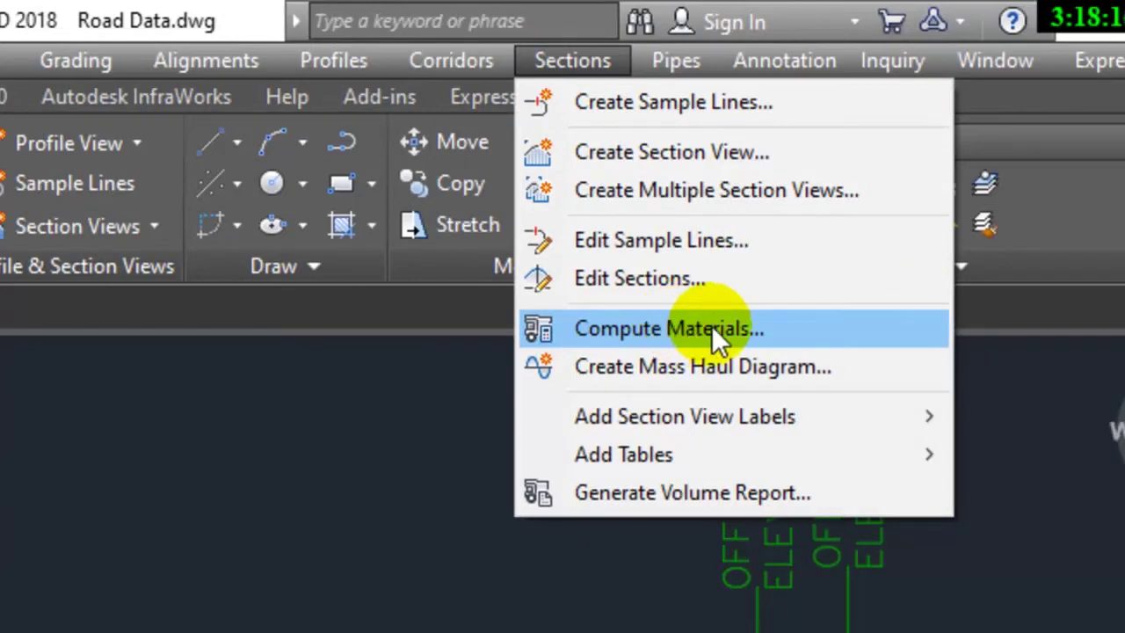
click(681, 327)
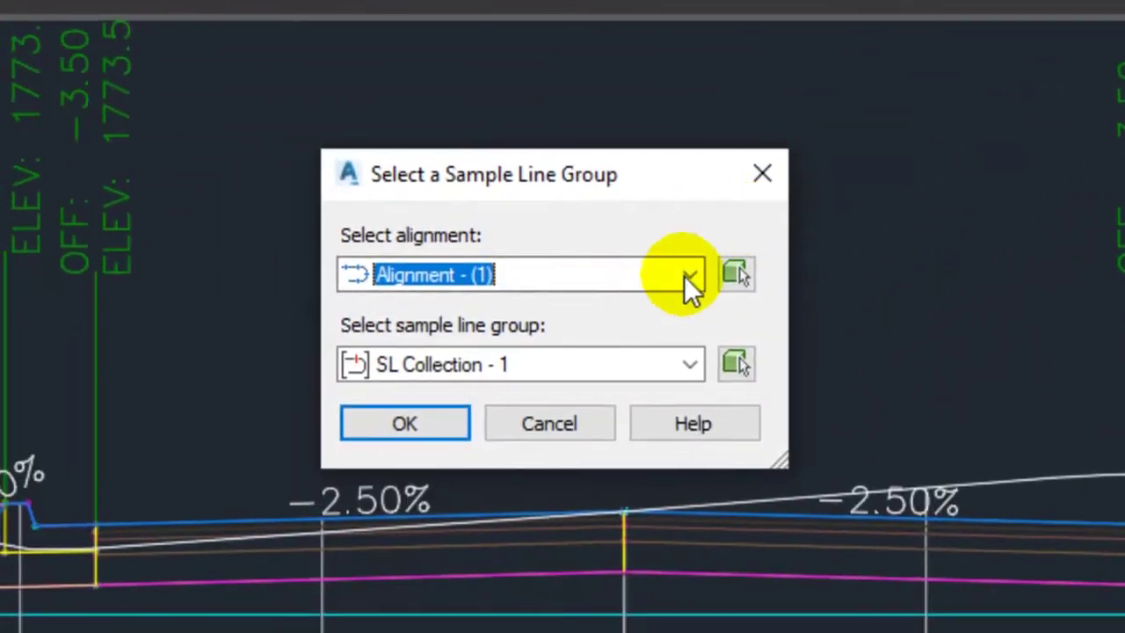
click(690, 277)
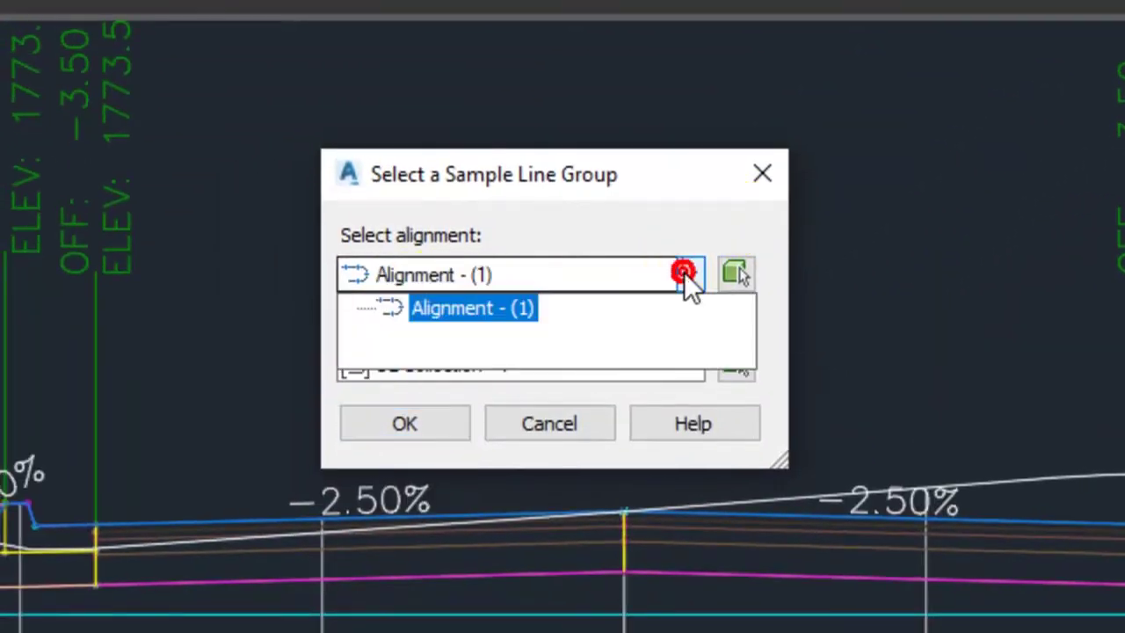
click(502, 307)
click(690, 364)
click(440, 397)
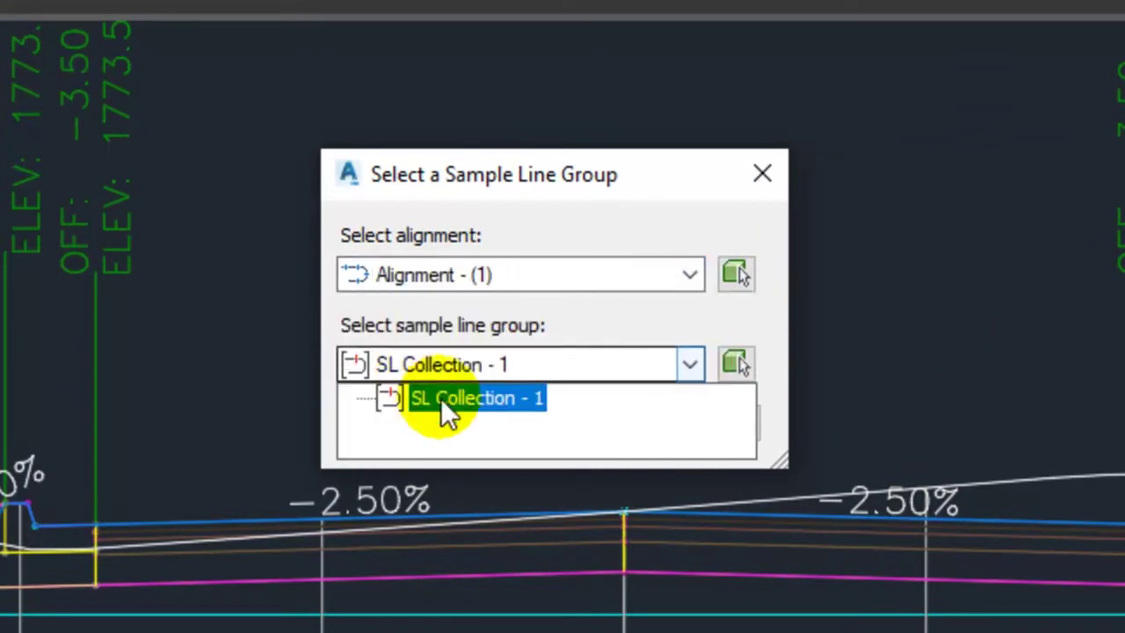
click(421, 423)
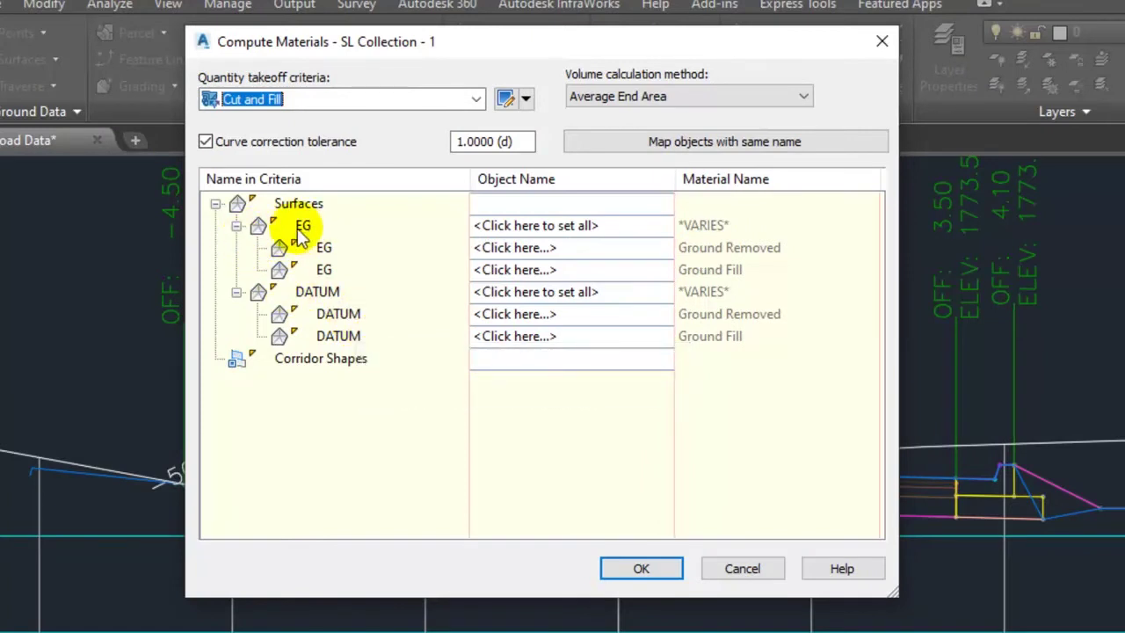
- Map the EG criteria to Surface1 and DATUM to Corridor - (2), then compute the materials
click(545, 225)
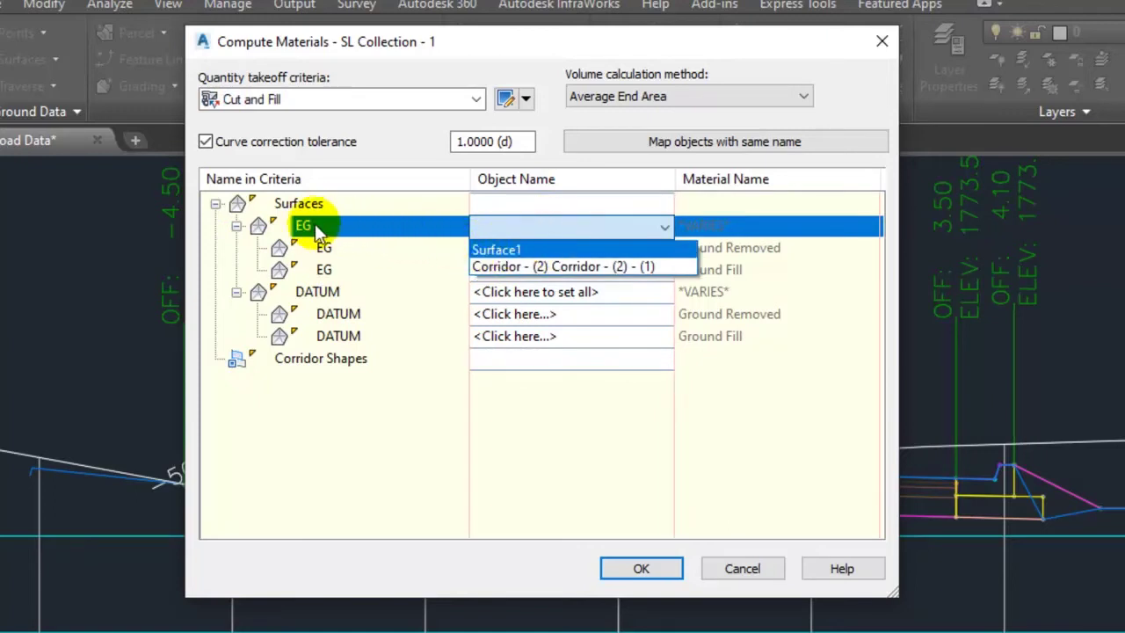
click(502, 251)
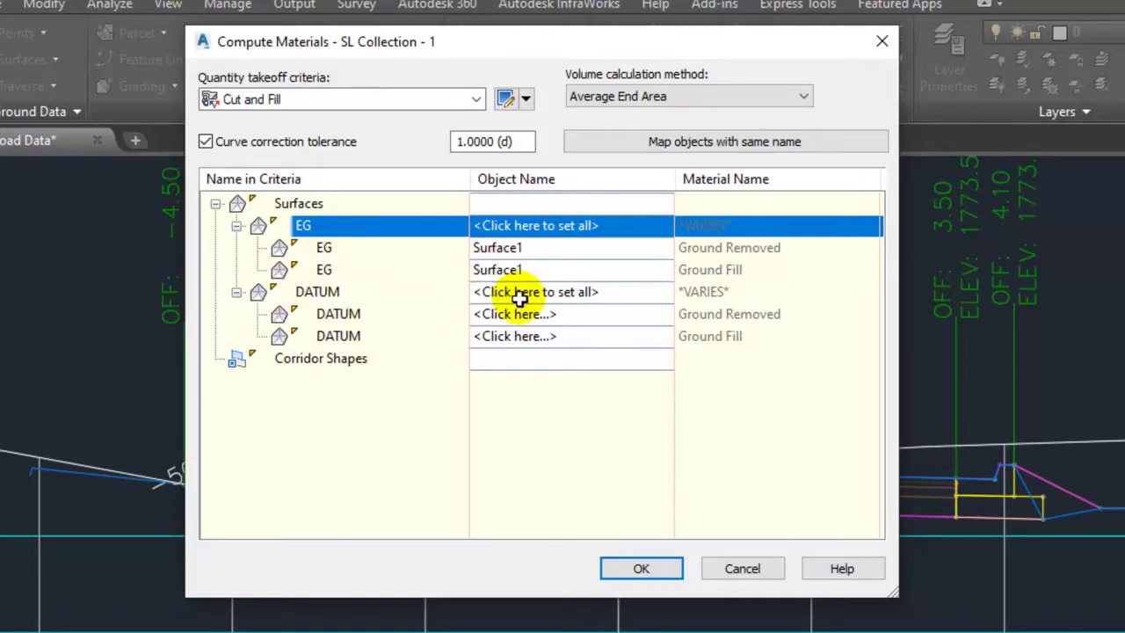
click(522, 291)
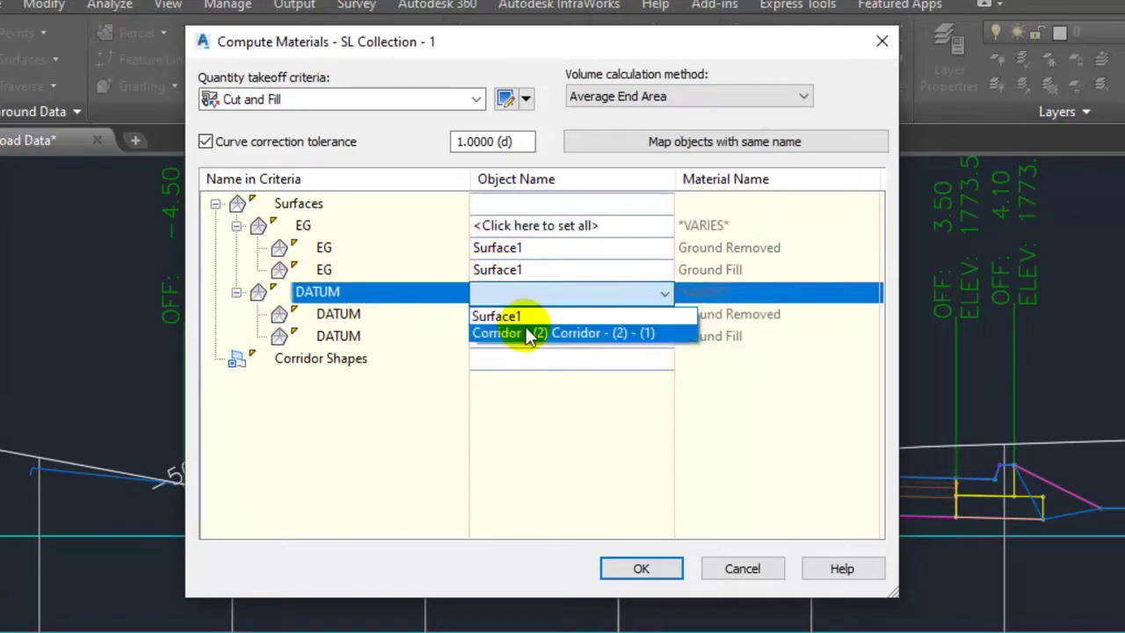
click(525, 333)
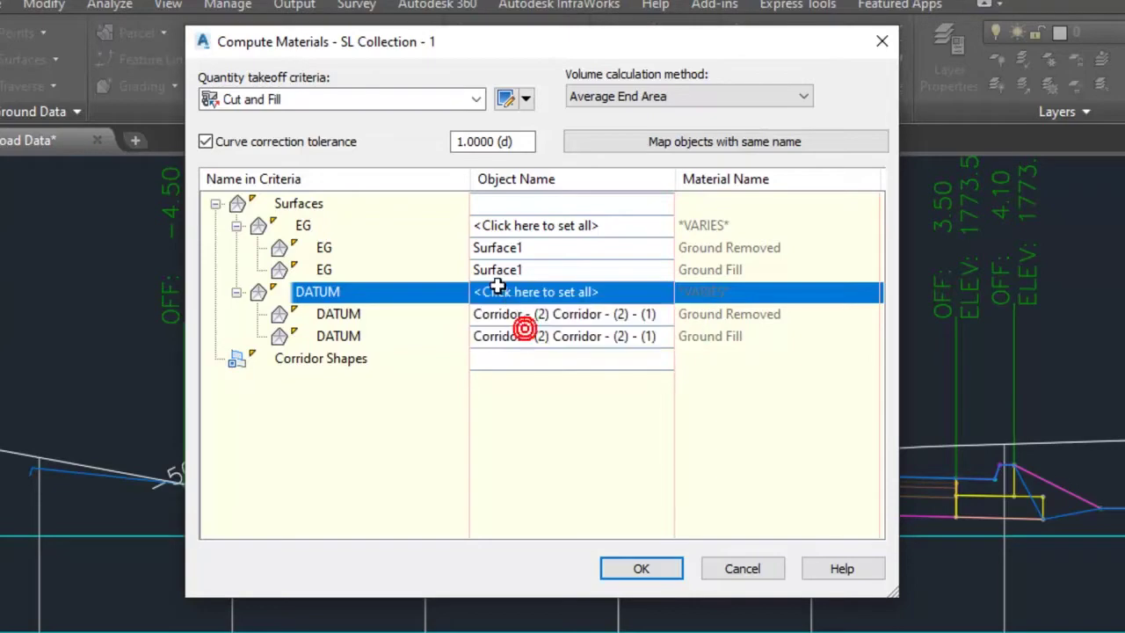
click(643, 569)
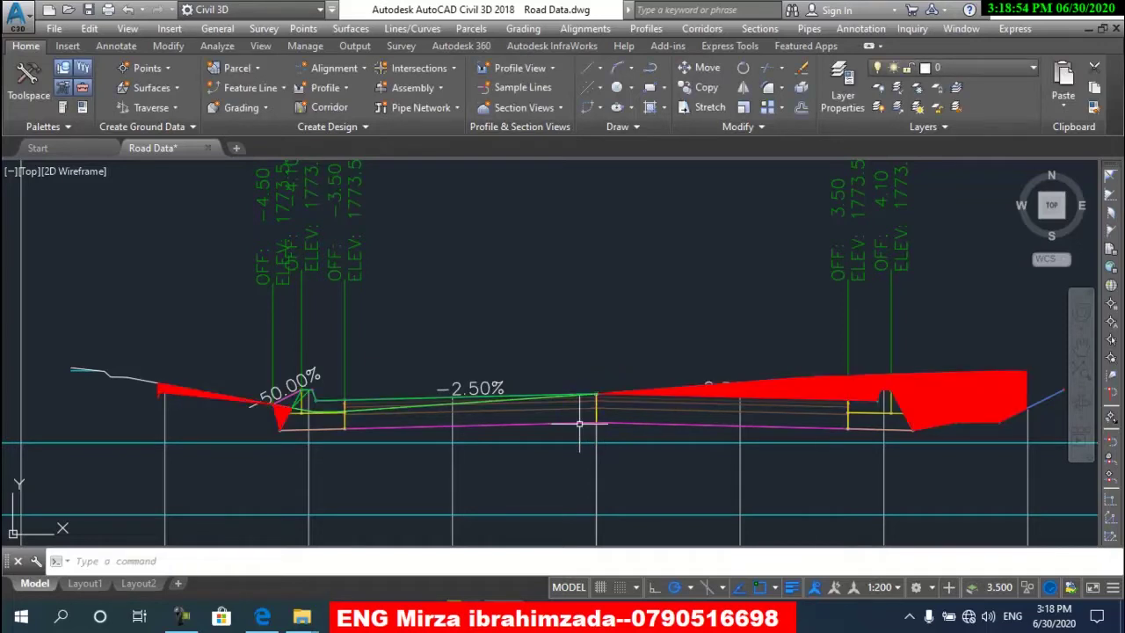
scroll(570, 422, down, 2)
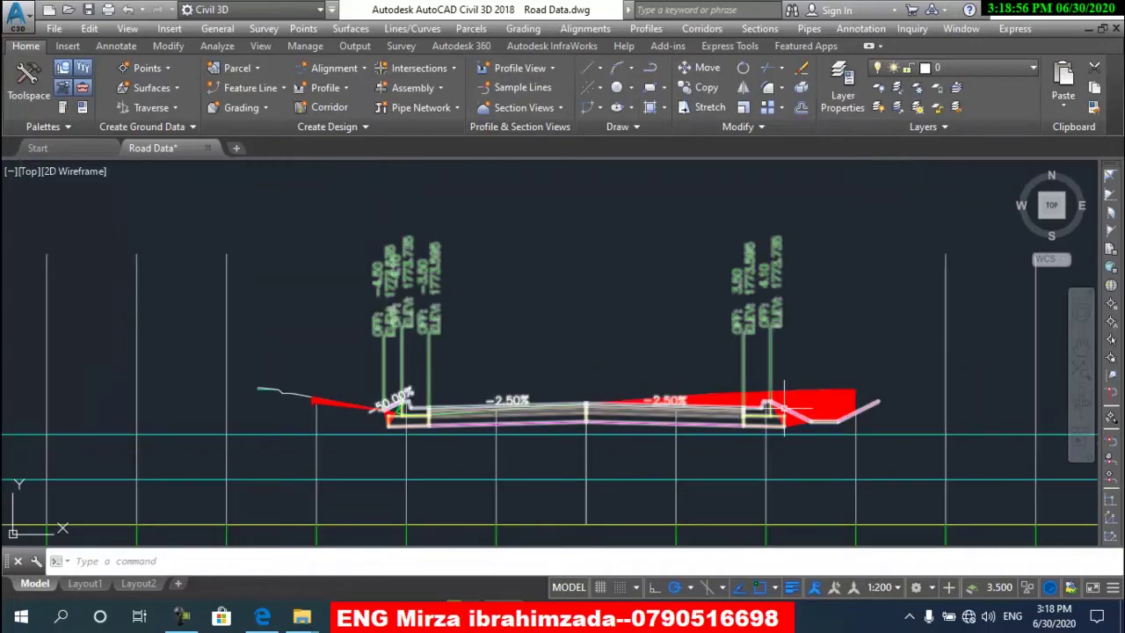
scroll(784, 406, up, 2)
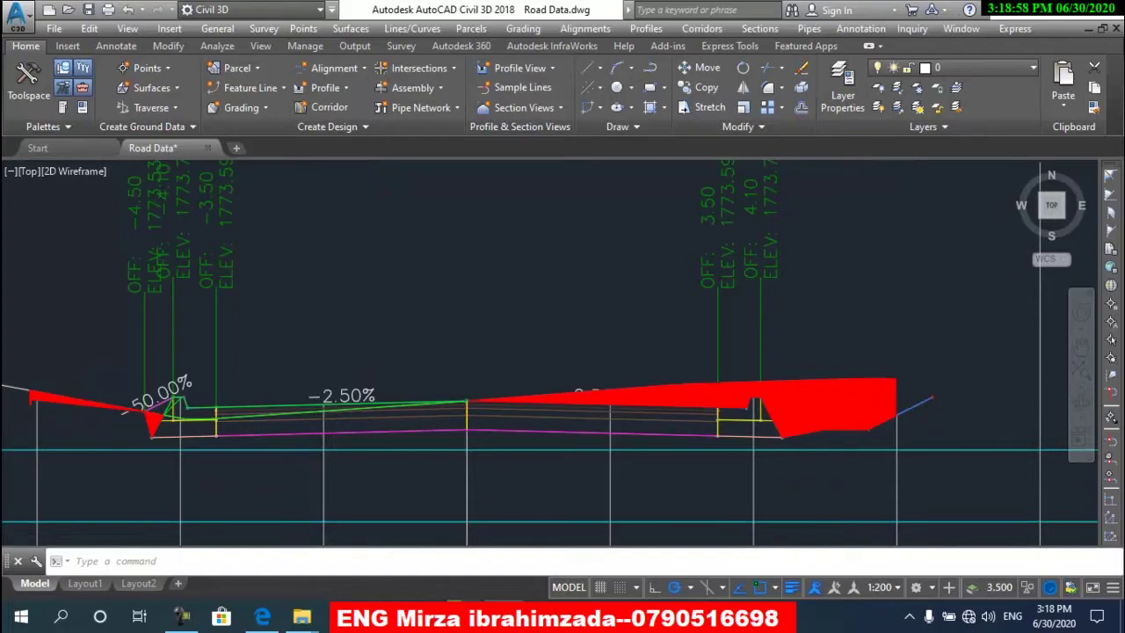
scroll(495, 327, down, 1)
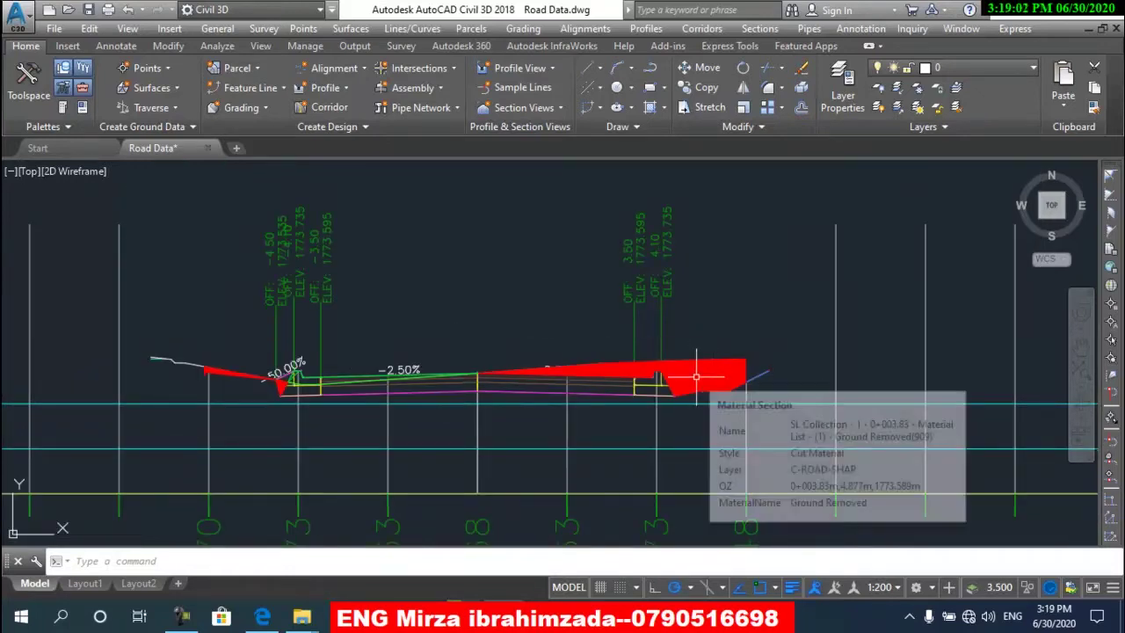
scroll(695, 376, up, 2)
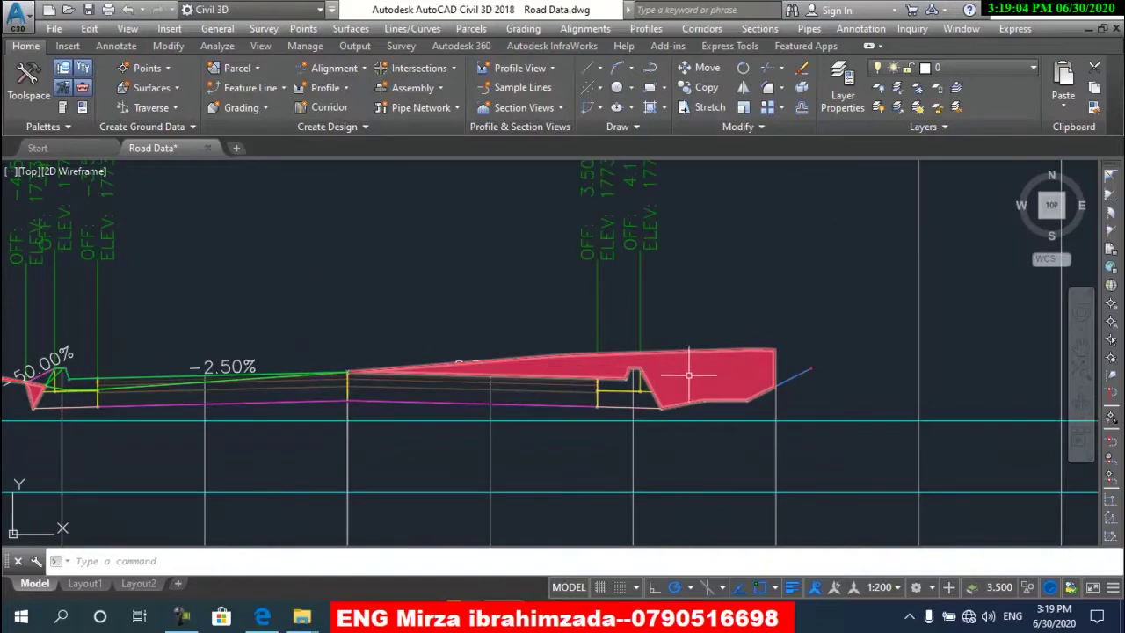
scroll(689, 375, down, 2)
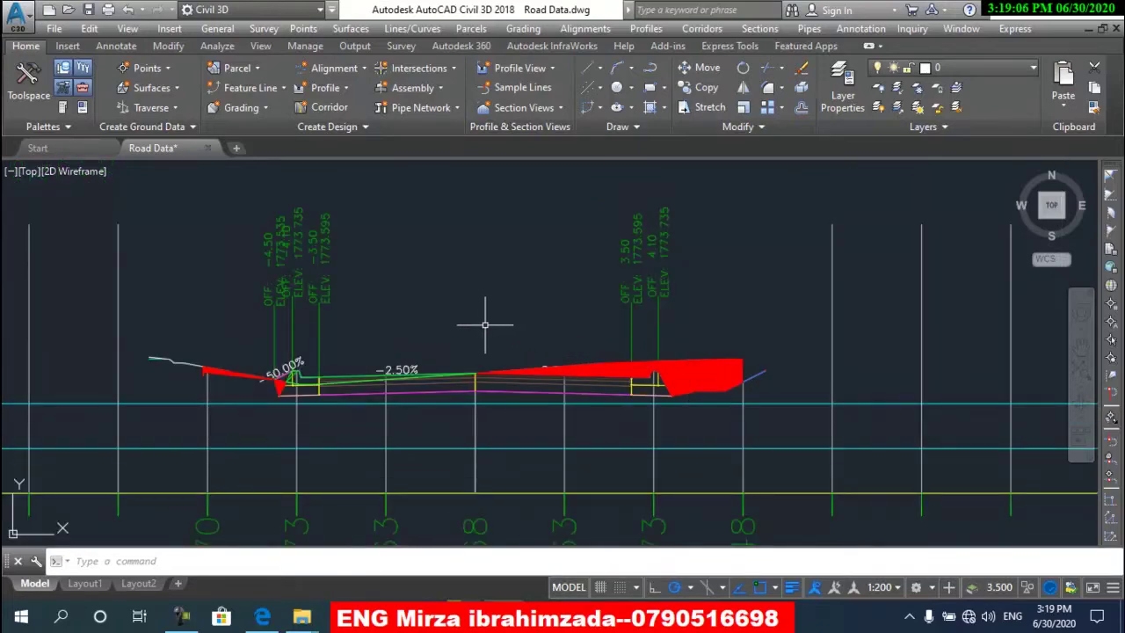
scroll(680, 366, down, 2)
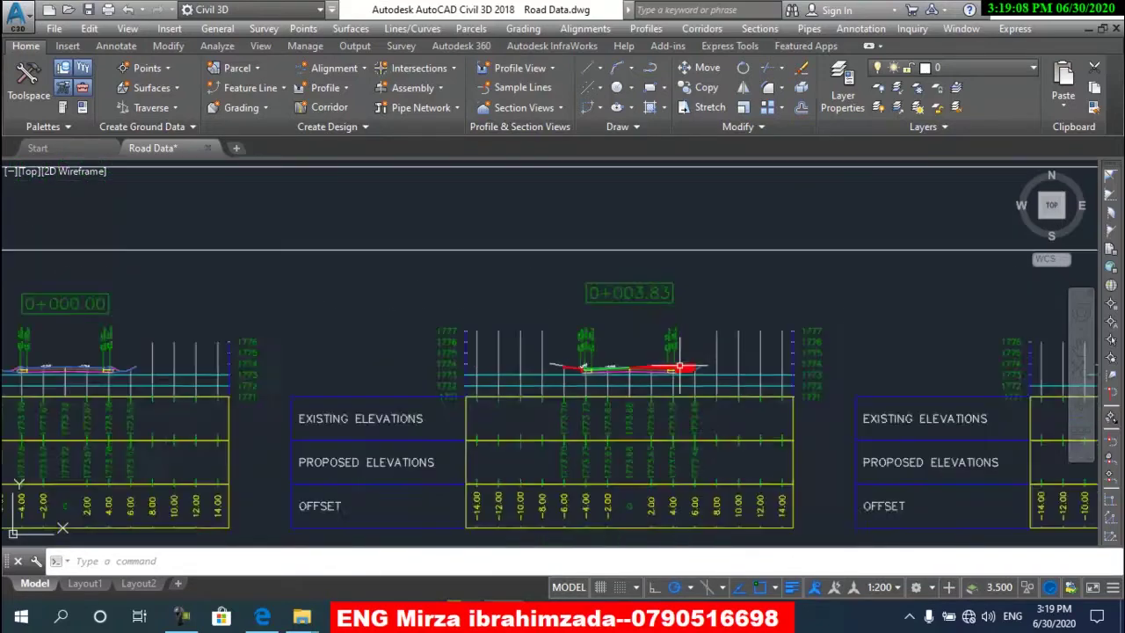
scroll(680, 366, down, 1)
scroll(271, 372, up, 2)
scroll(266, 362, up, 2)
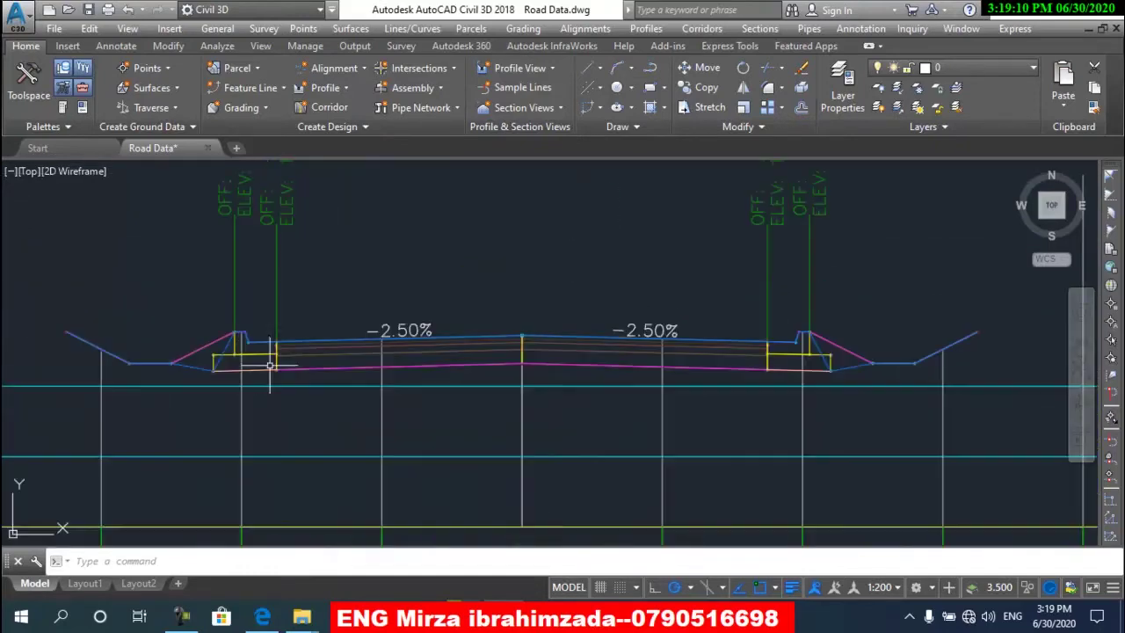
scroll(435, 351, down, 2)
scroll(438, 351, down, 2)
scroll(438, 351, down, 2)
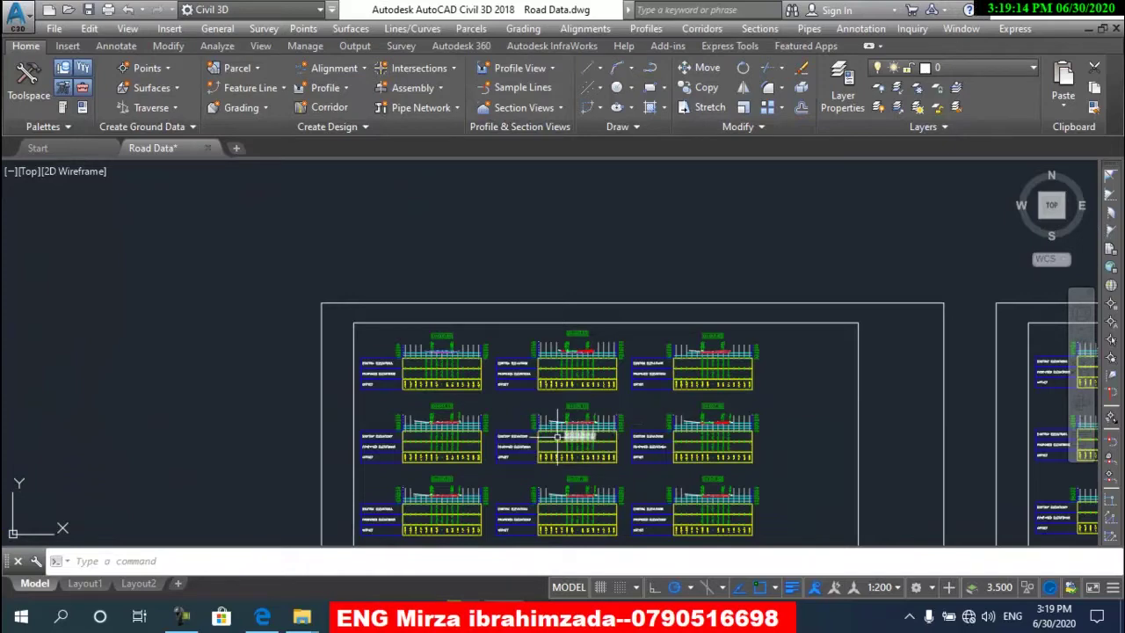
scroll(436, 356, up, 3)
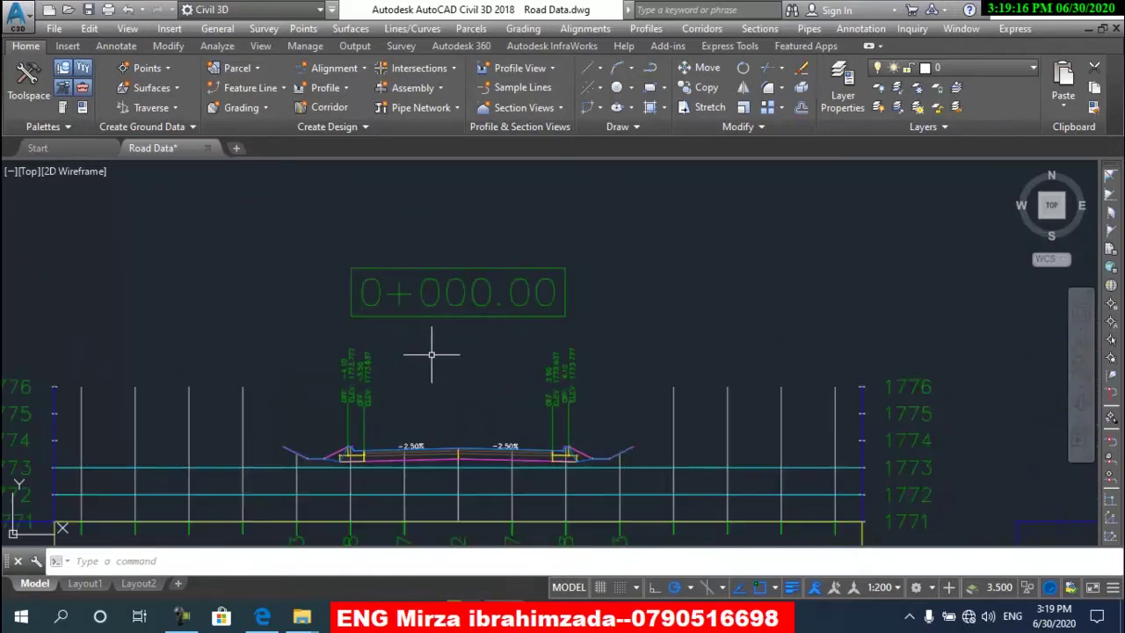
scroll(437, 361, up, 1)
middle_drag(437, 369, 440, 287)
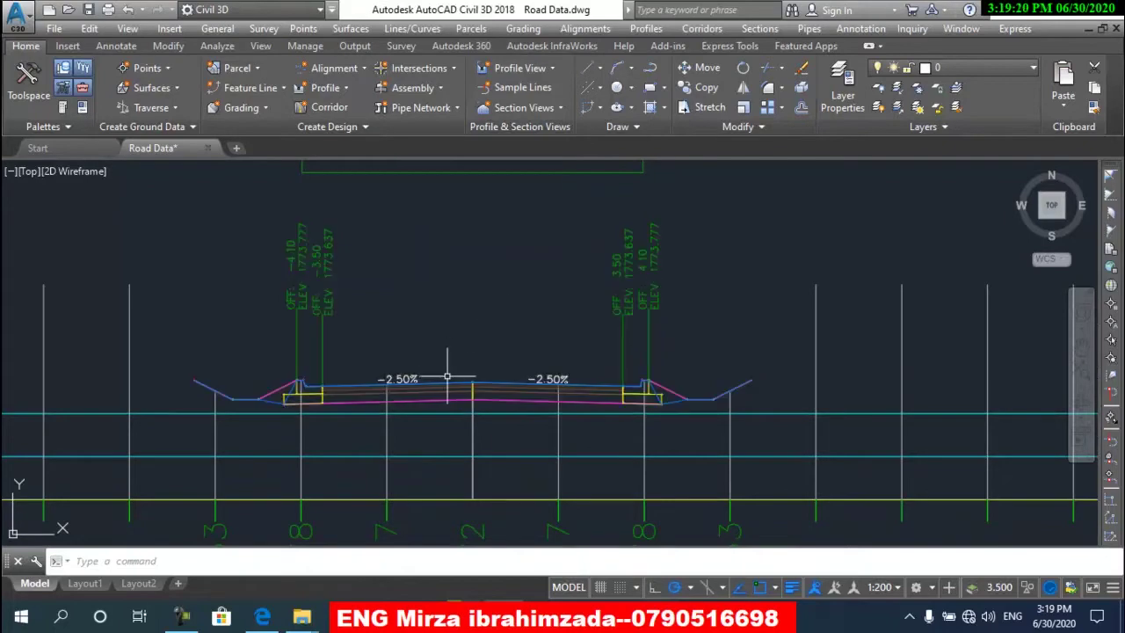
click(492, 383)
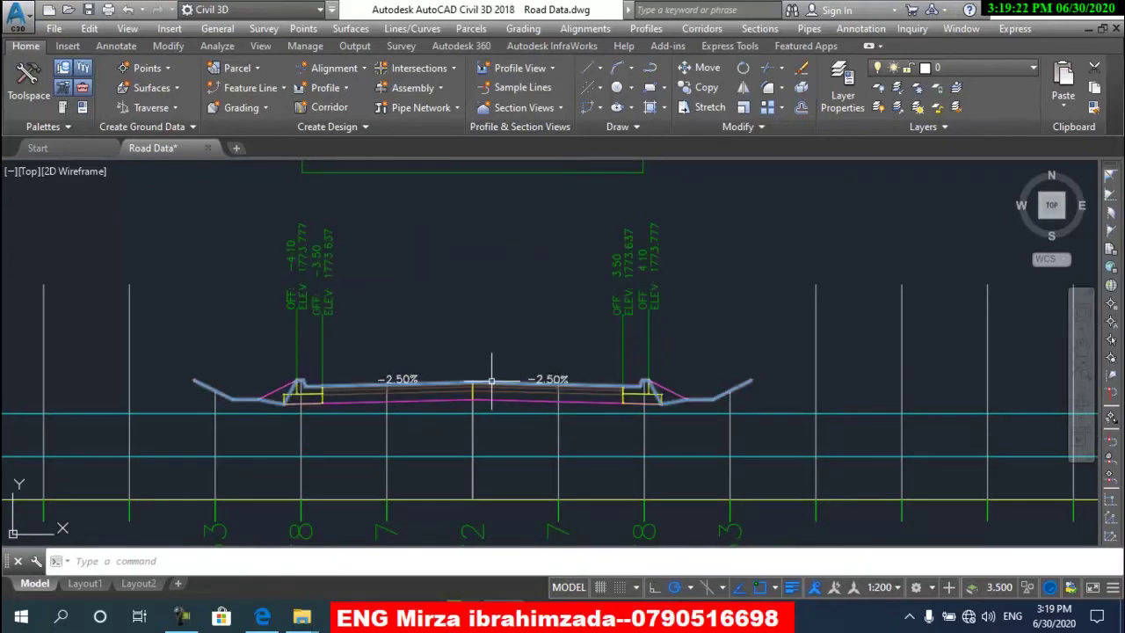
scroll(497, 396, down, 5)
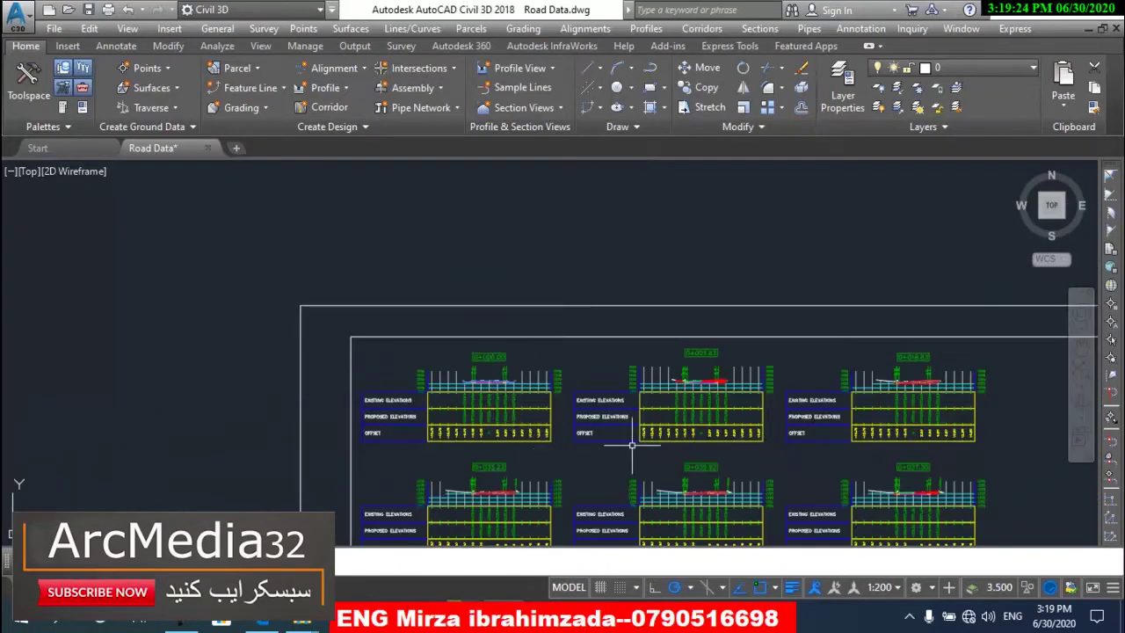
middle_drag(632, 445, 396, 457)
scroll(397, 457, up, 1)
scroll(413, 422, up, 4)
scroll(450, 342, up, 3)
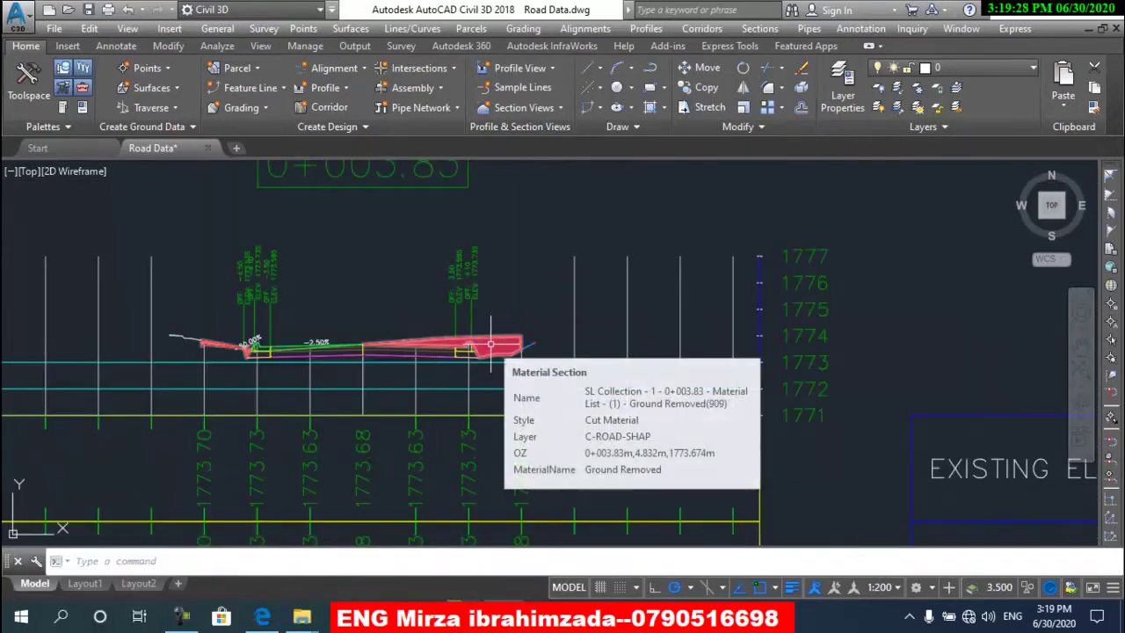
scroll(490, 345, down, 3)
scroll(491, 346, down, 1)
middle_drag(756, 350, 572, 347)
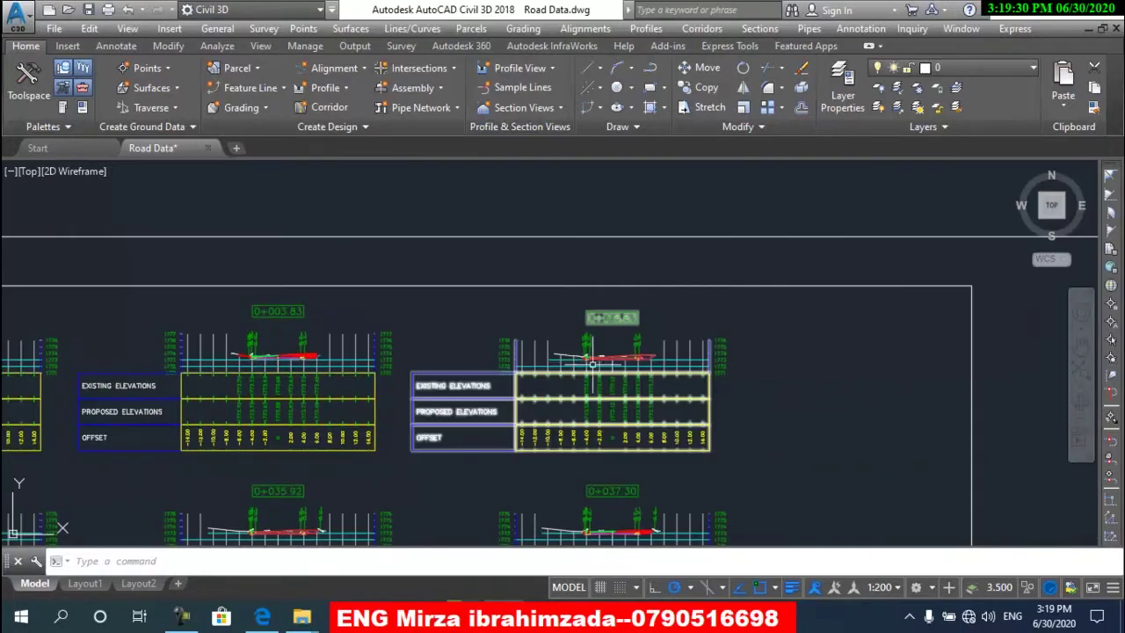
scroll(571, 347, up, 4)
scroll(611, 343, up, 2)
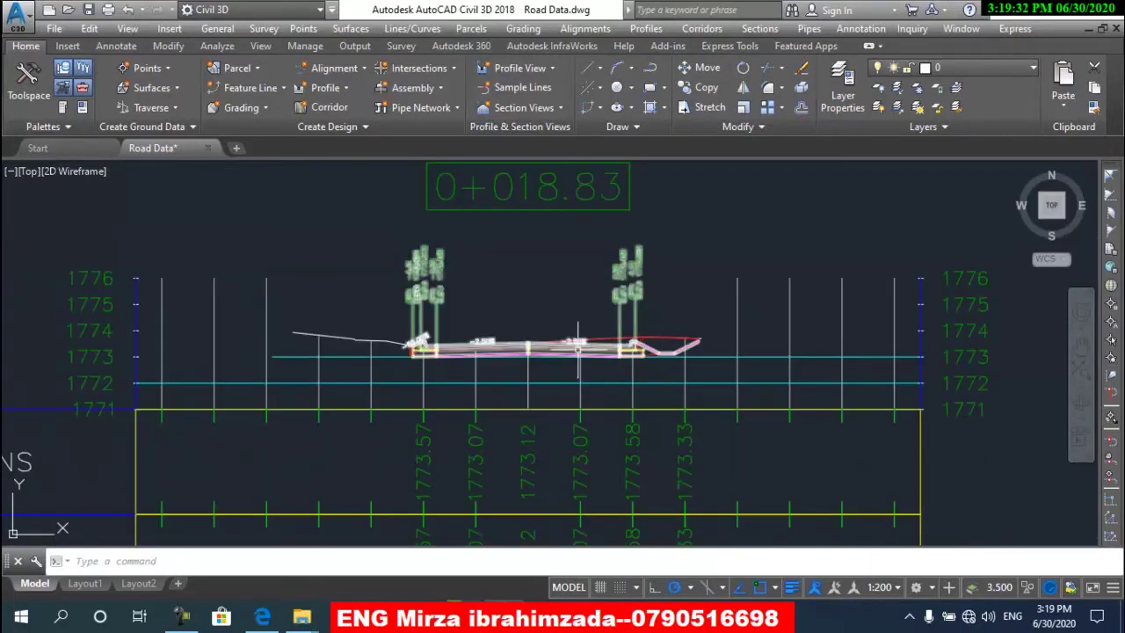
scroll(430, 343, up, 3)
scroll(430, 338, up, 3)
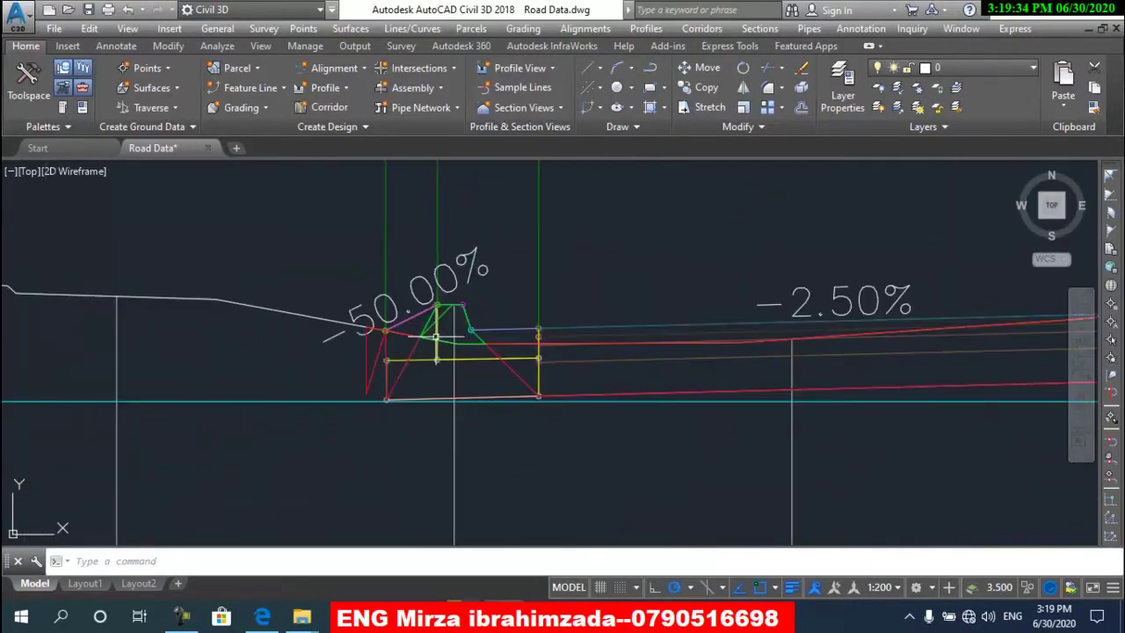
scroll(433, 334, up, 3)
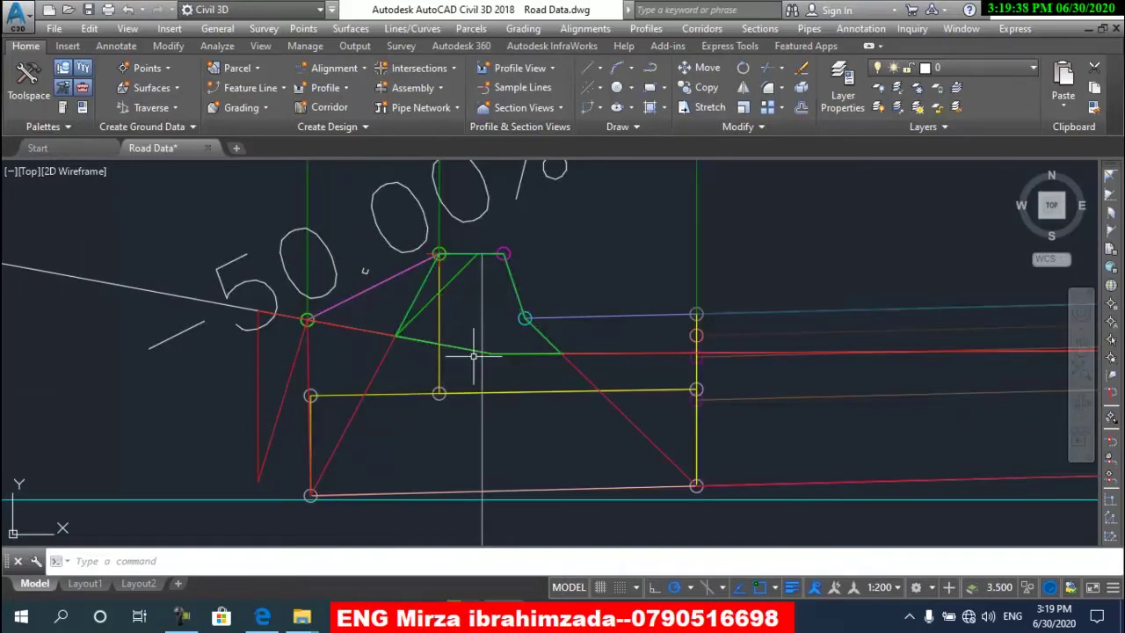
scroll(473, 351, down, 5)
scroll(471, 350, down, 3)
scroll(467, 347, up, 3)
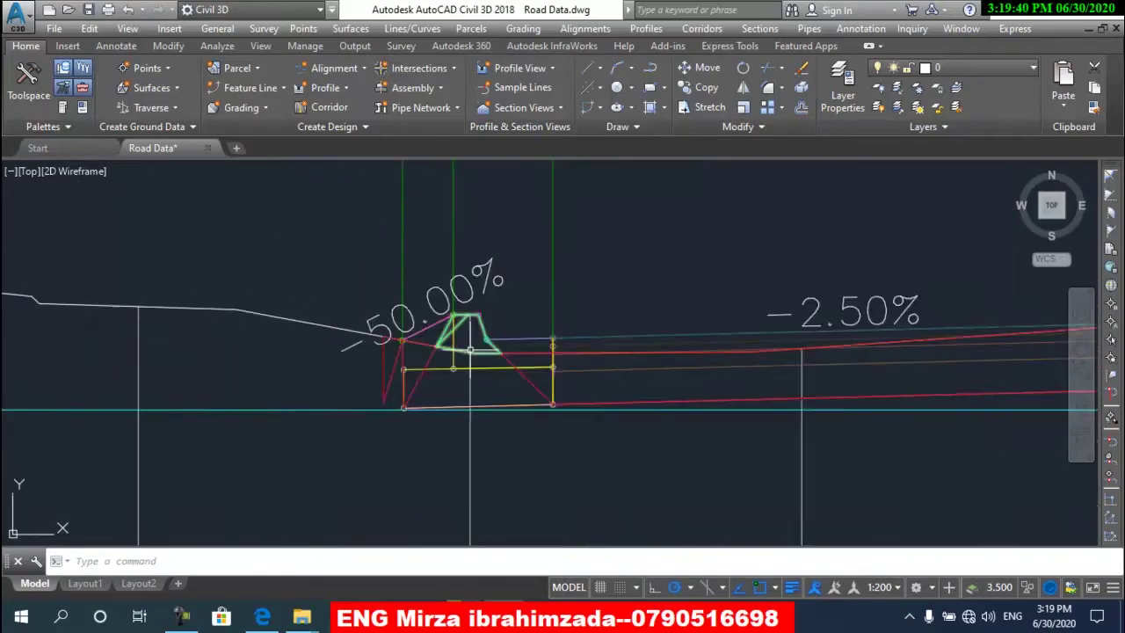
scroll(465, 345, up, 5)
scroll(465, 336, down, 5)
scroll(597, 334, down, 2)
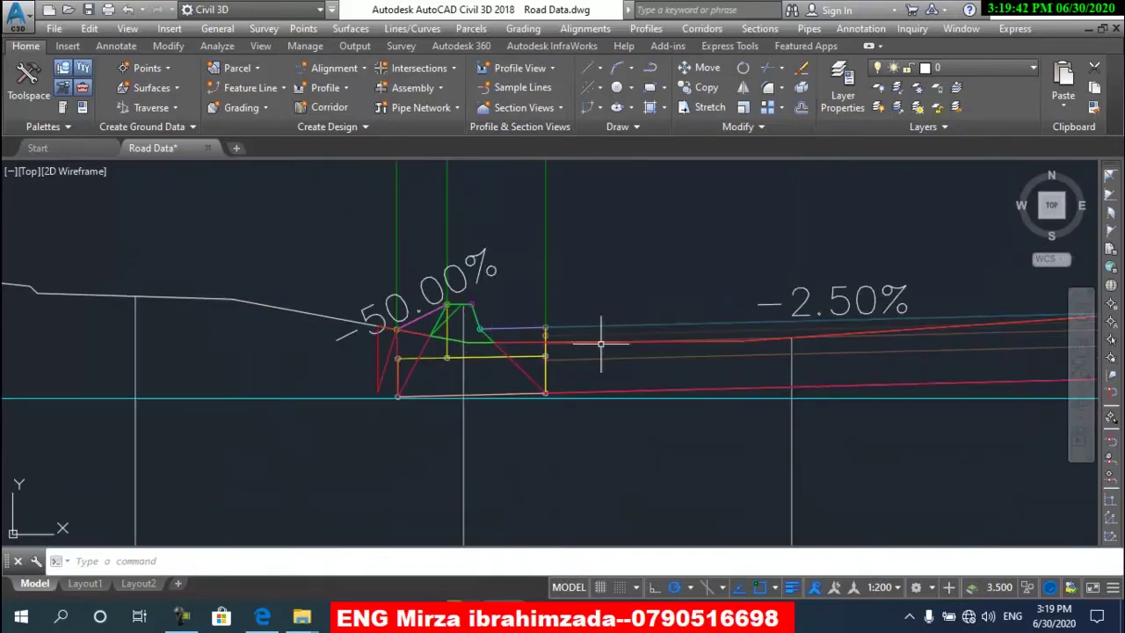
scroll(673, 334, down, 4)
scroll(673, 342, down, 5)
- Zoom out of the close-up and pan across the section sheets to the 0+890.42 section
scroll(650, 387, down, 3)
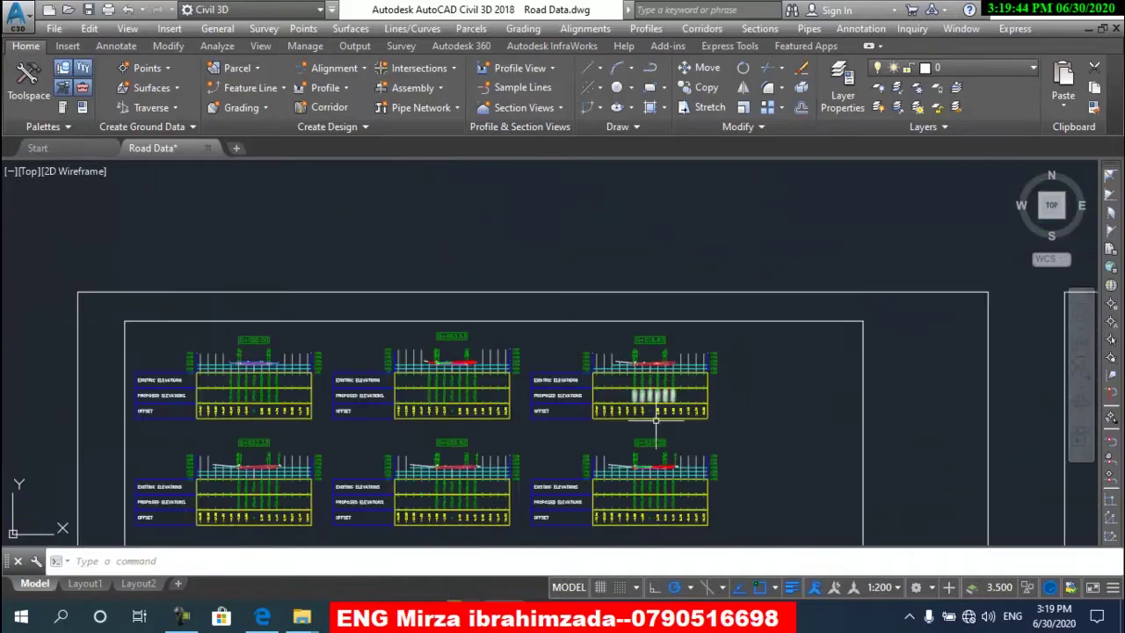
scroll(531, 314, up, 2)
scroll(531, 314, up, 5)
scroll(542, 382, up, 3)
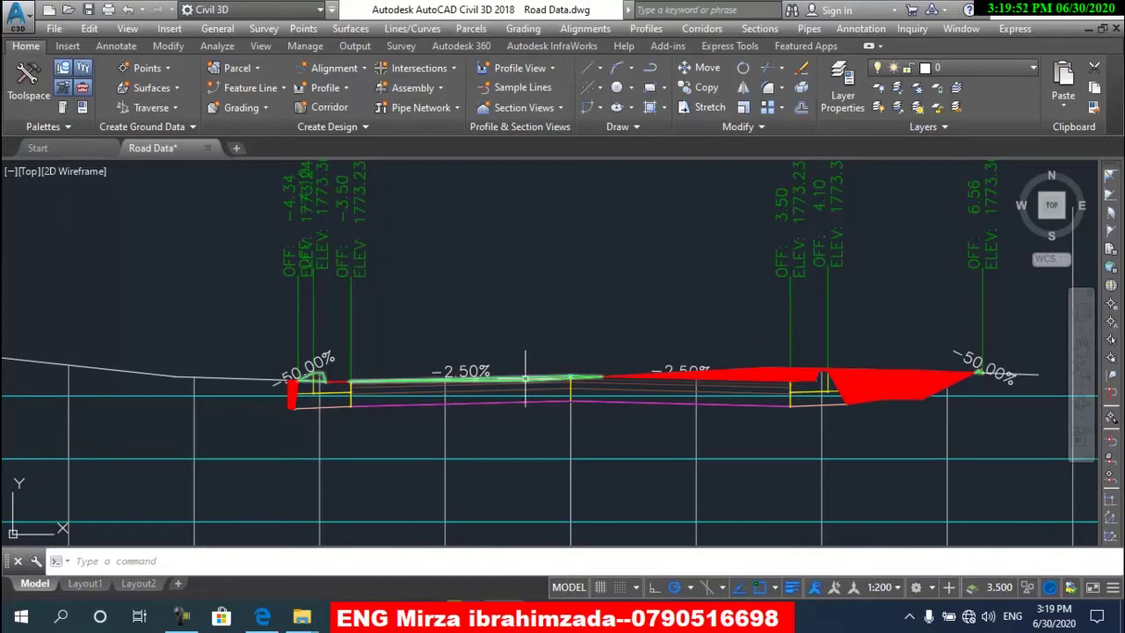
scroll(546, 356, down, 3)
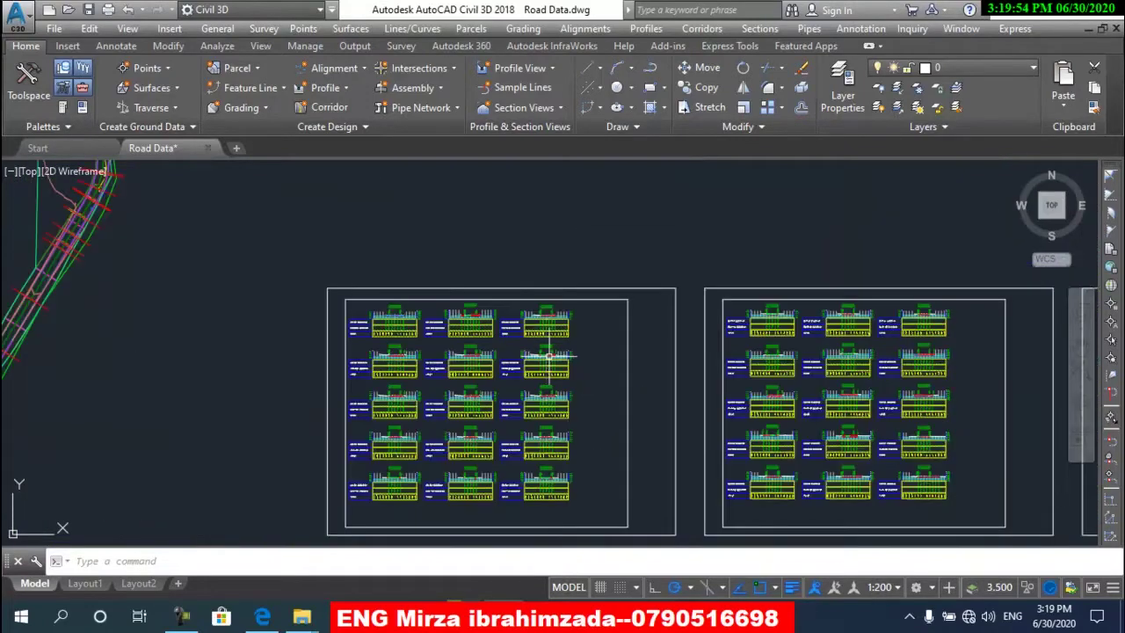
mouse_move(767, 376)
middle_down()
mouse_move(601, 343)
mouse_move(321, 343)
mouse_move(426, 378)
middle_up()
middle_drag(758, 378, 639, 381)
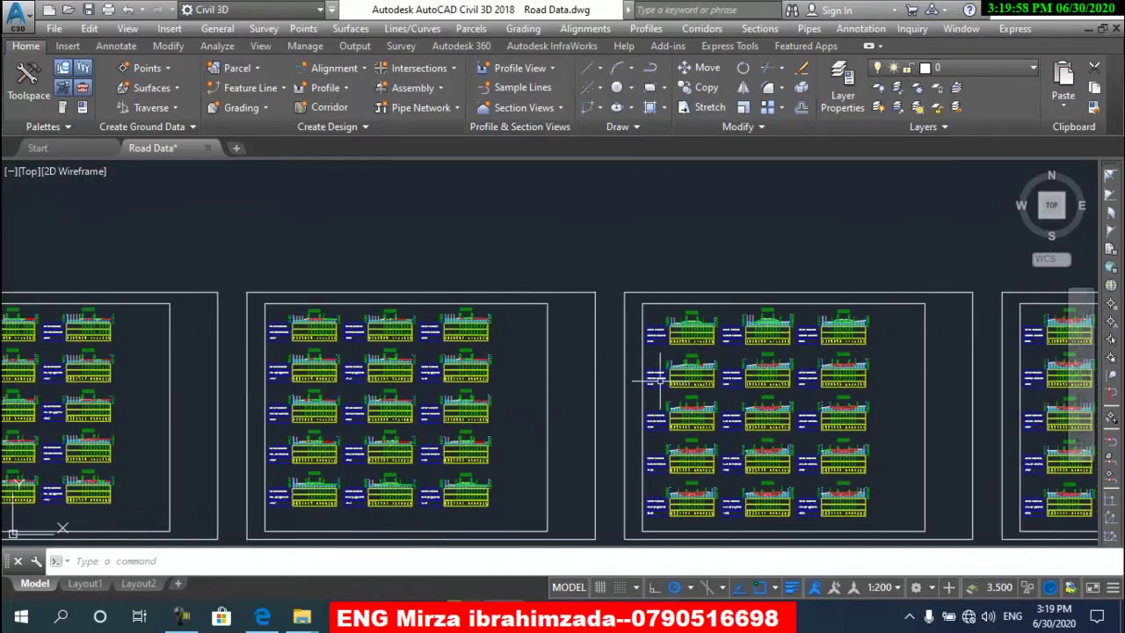
mouse_move(738, 377)
middle_down()
mouse_move(786, 390)
mouse_move(634, 411)
middle_up()
scroll(635, 411, up, 6)
scroll(635, 411, up, 4)
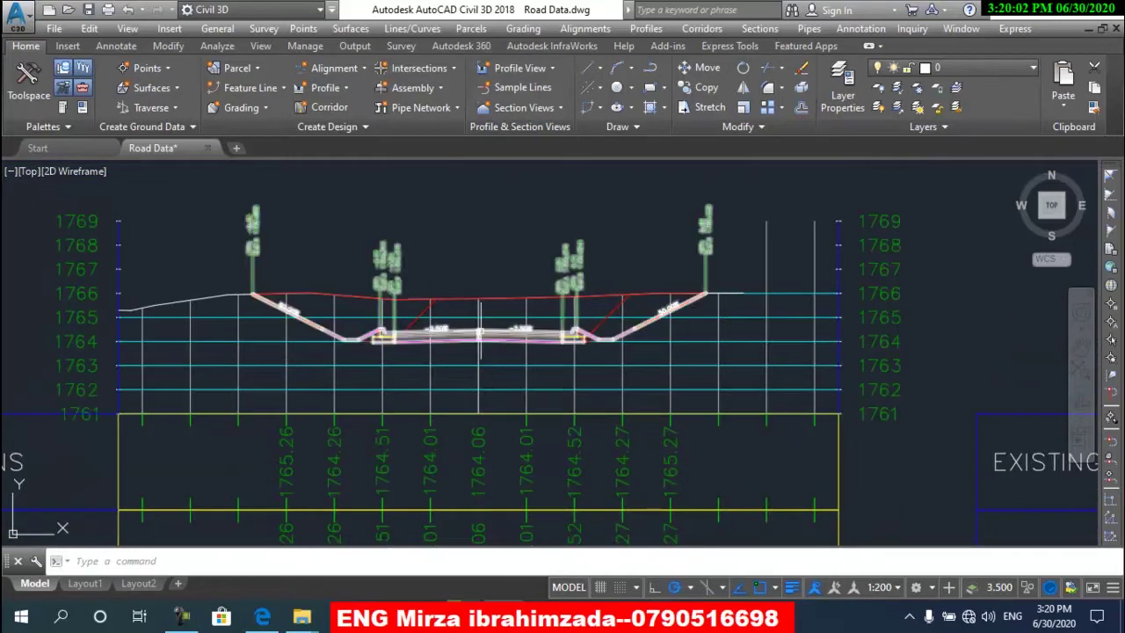
middle_drag(482, 330, 507, 413)
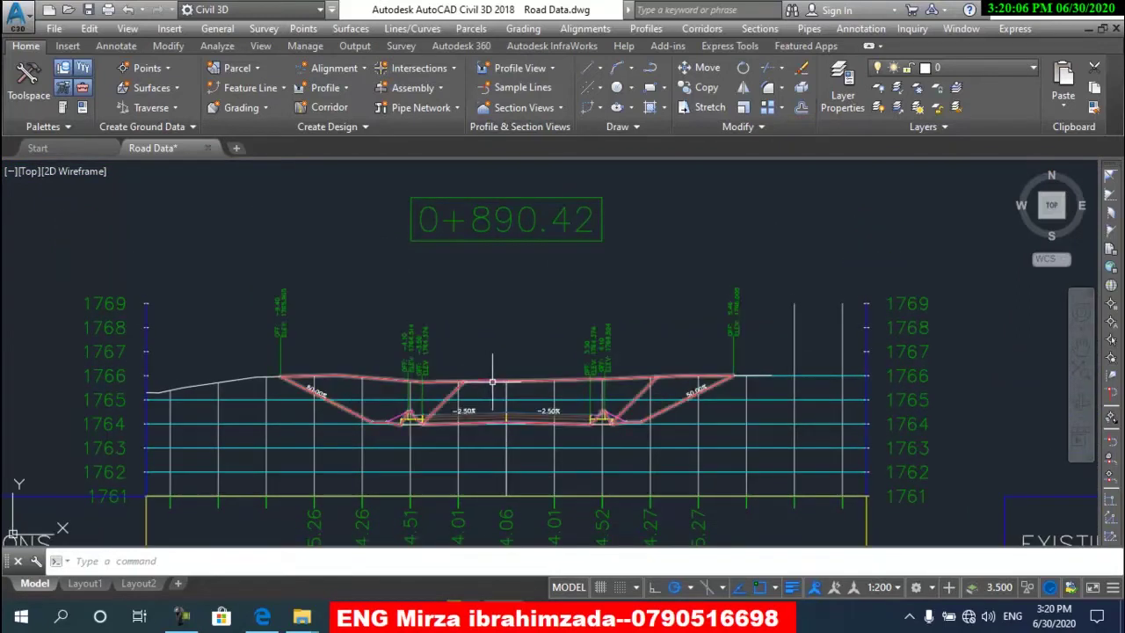
- Zoom out, recentre the section sheet grid, and bring the profile view above into view
scroll(499, 418, up, 4)
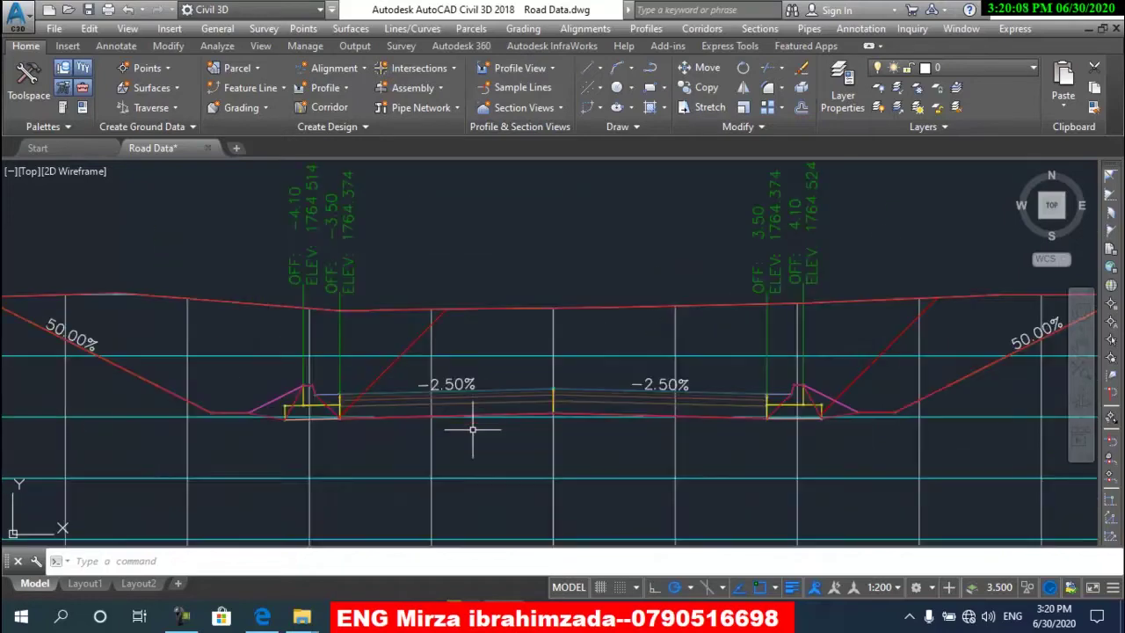
scroll(505, 390, down, 2)
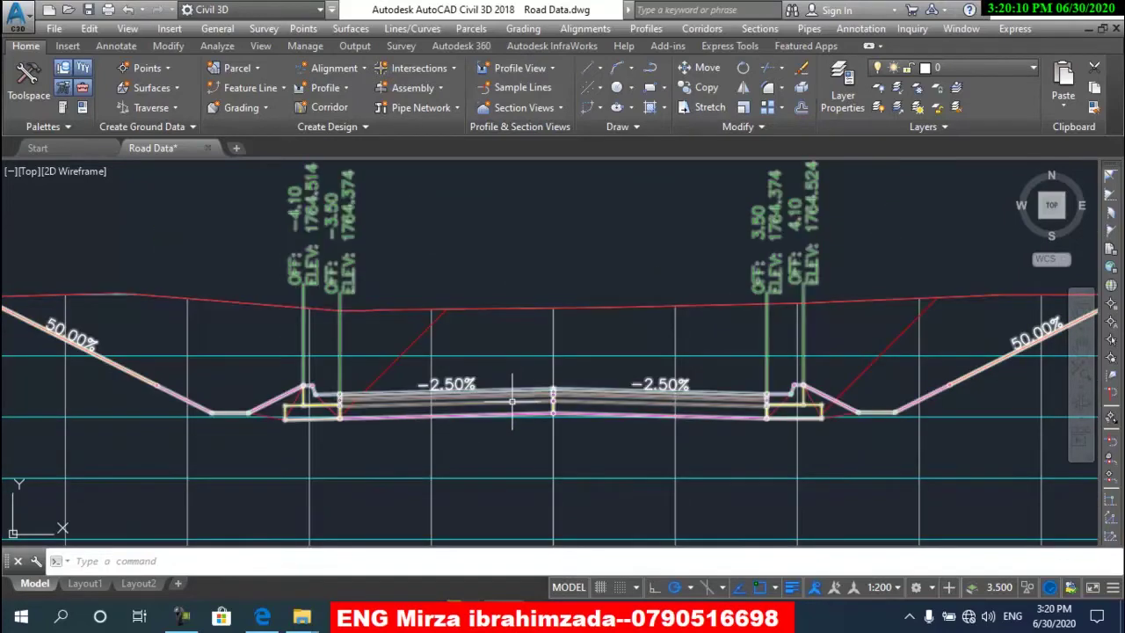
scroll(509, 402, down, 2)
scroll(508, 391, down, 2)
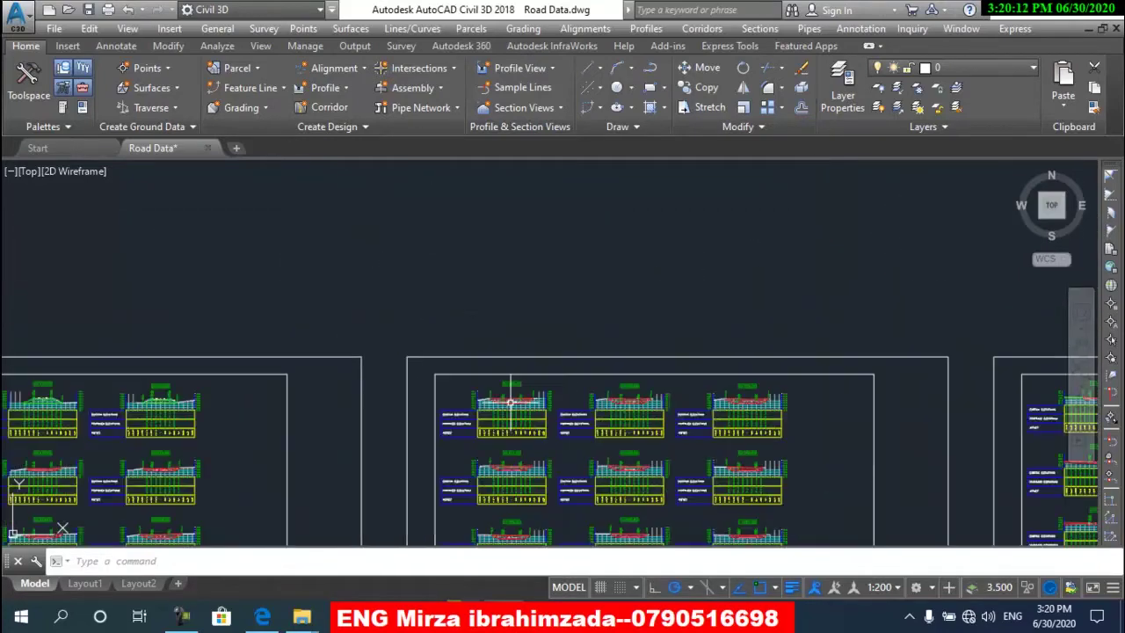
scroll(606, 429, down, 2)
mouse_move(594, 423)
middle_down()
mouse_move(614, 381)
mouse_move(650, 409)
middle_up()
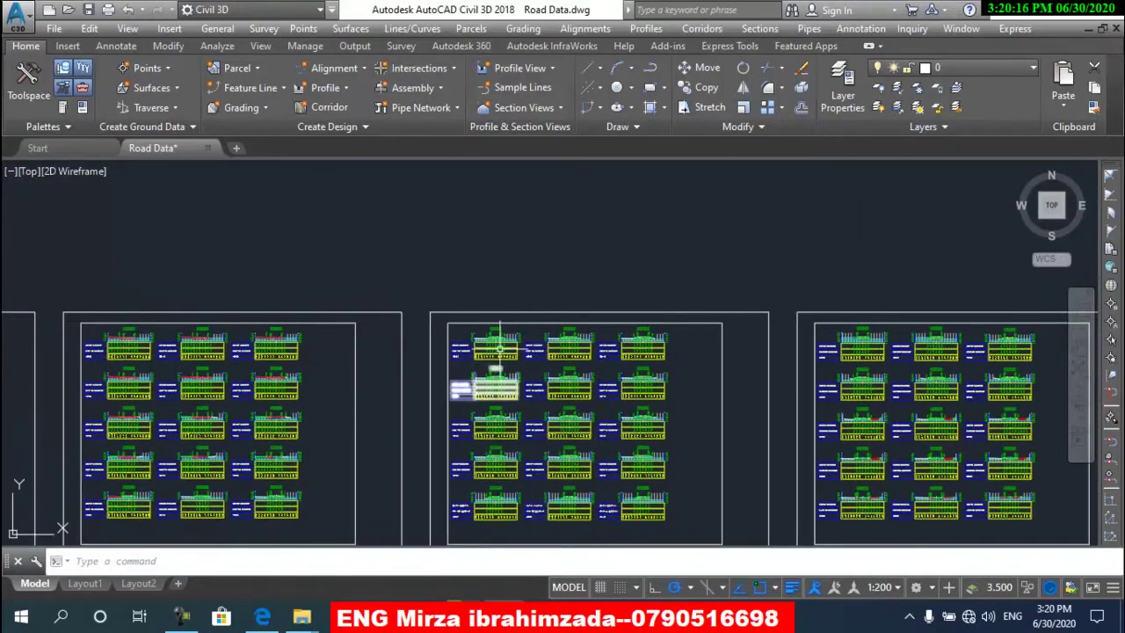
scroll(498, 347, up, 3)
scroll(475, 303, up, 3)
scroll(470, 310, up, 1)
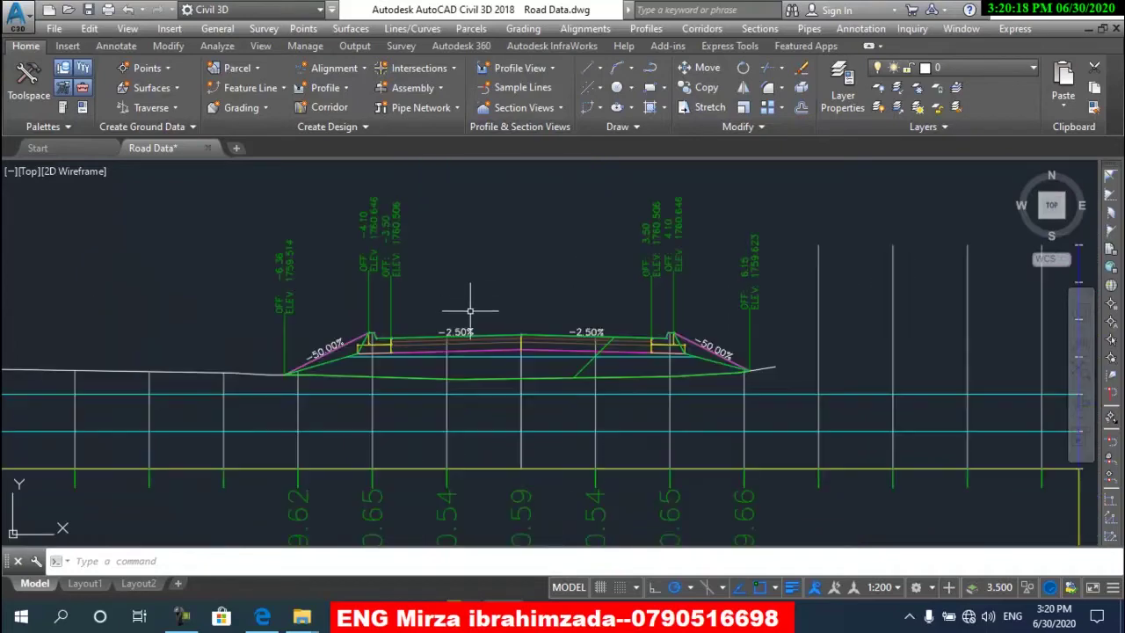
scroll(487, 334, up, 1)
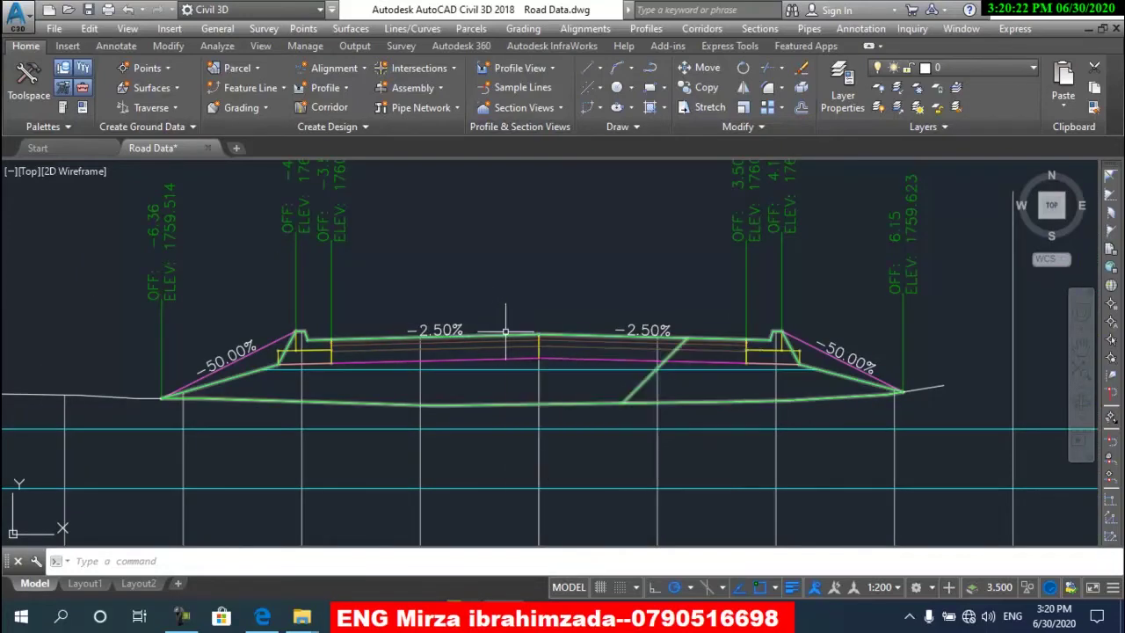
scroll(501, 334, down, 3)
scroll(501, 334, down, 2)
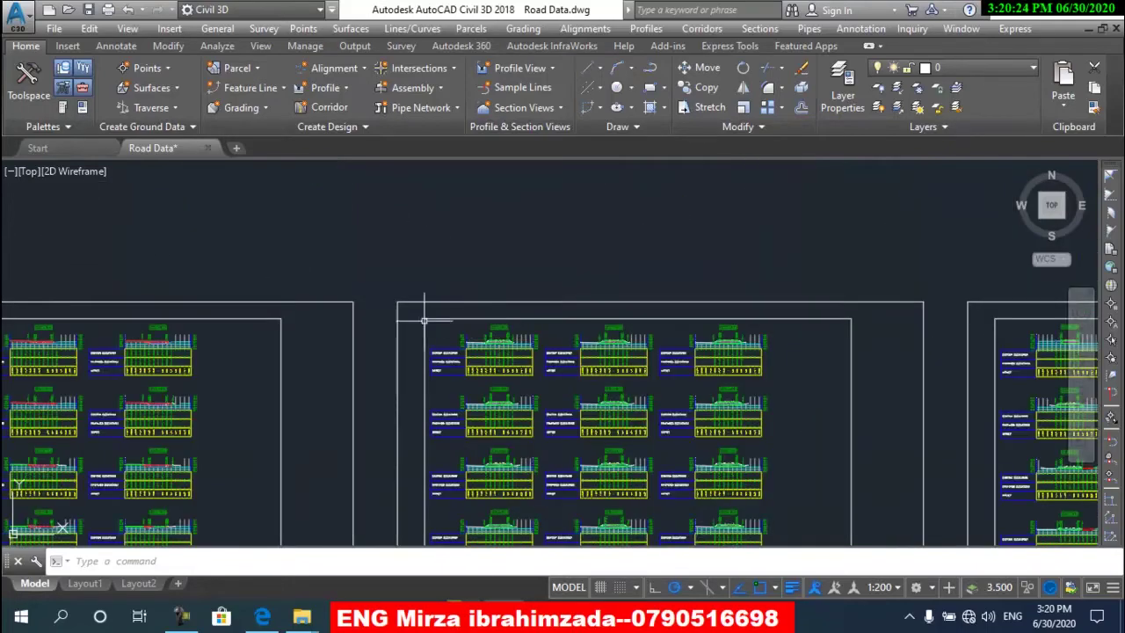
scroll(334, 263, down, 2)
scroll(582, 484, up, 5)
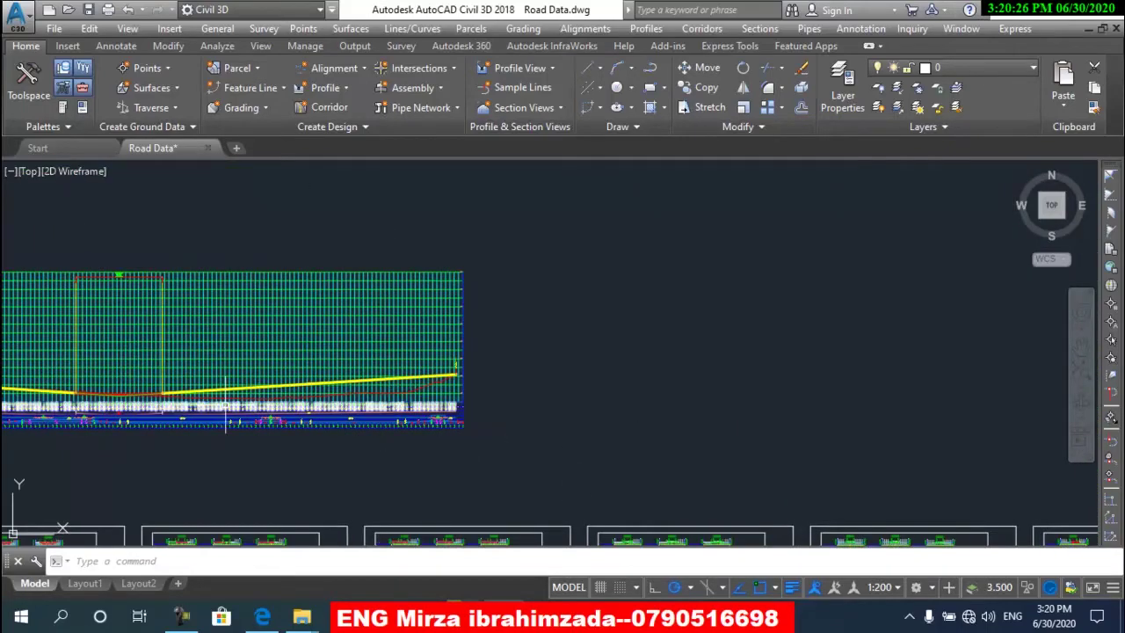
- Pan along the profile and zoom into the station band reading 0+710 through 0+735
scroll(683, 448, up, 2)
scroll(279, 407, up, 2)
scroll(170, 402, up, 2)
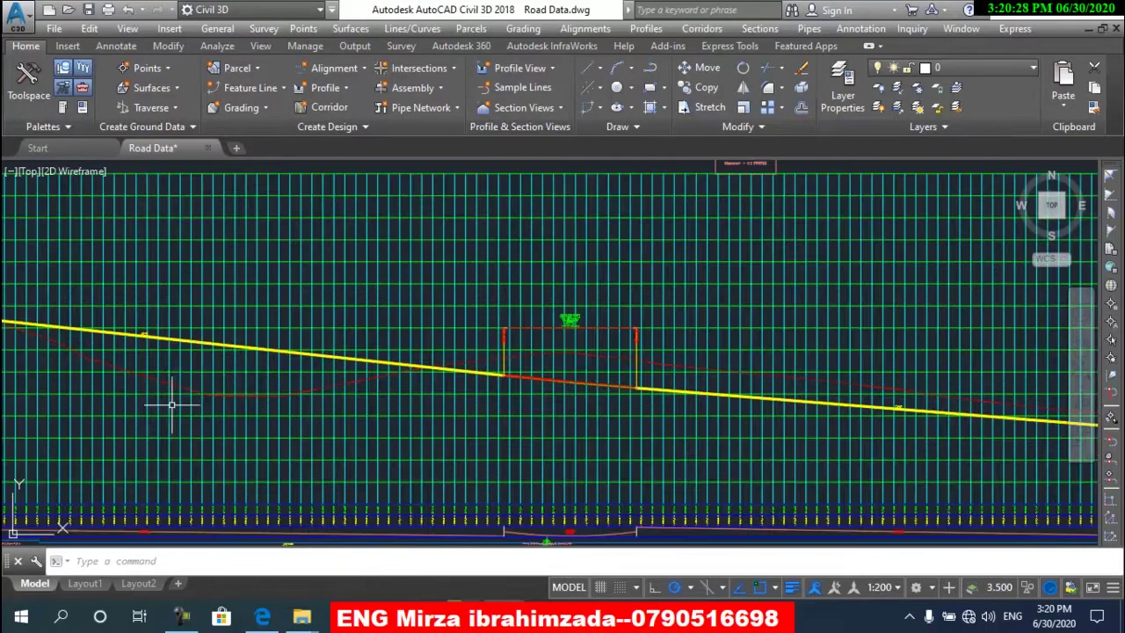
scroll(176, 401, up, 2)
scroll(414, 441, up, 1)
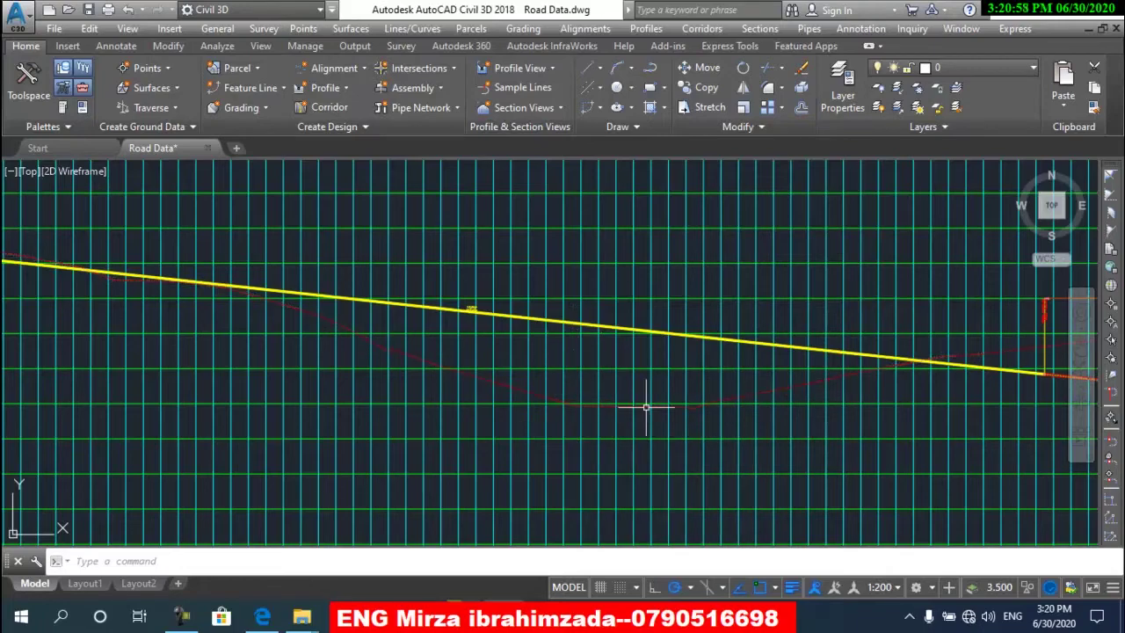
mouse_move(834, 419)
middle_down()
mouse_move(460, 381)
mouse_move(163, 369)
middle_up()
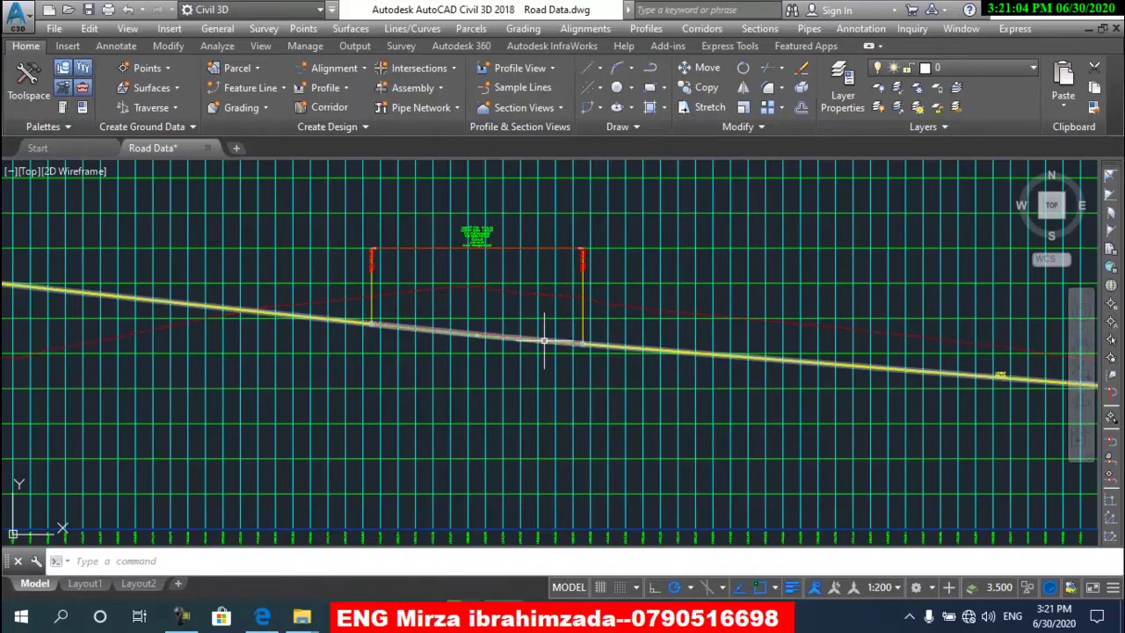
scroll(544, 341, down, 2)
middle_drag(376, 414, 627, 419)
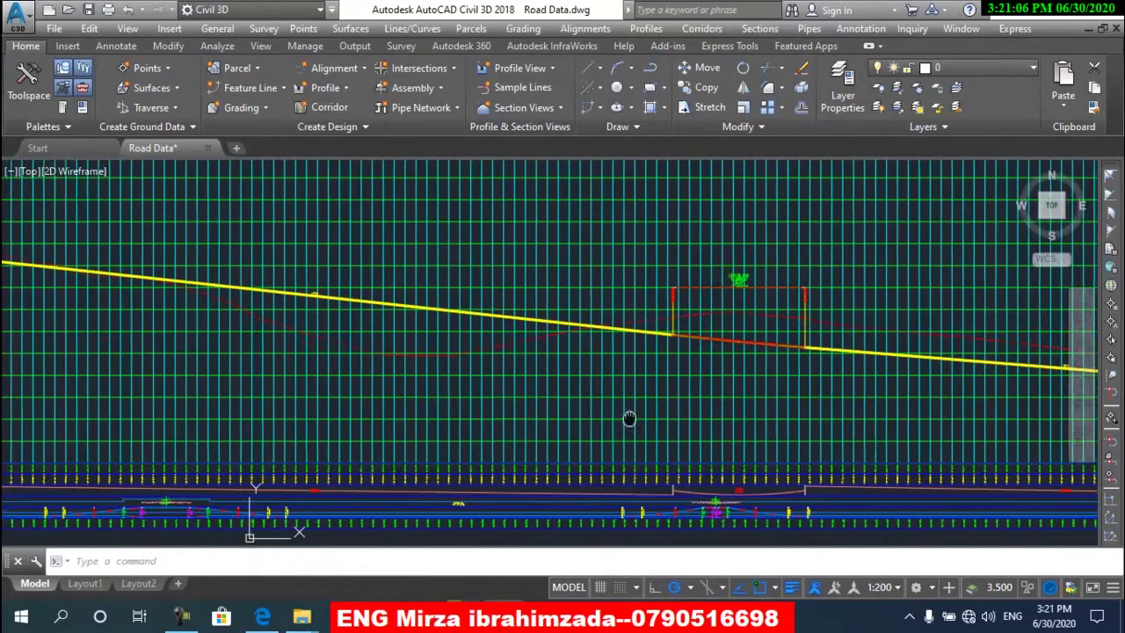
scroll(502, 351, up, 2)
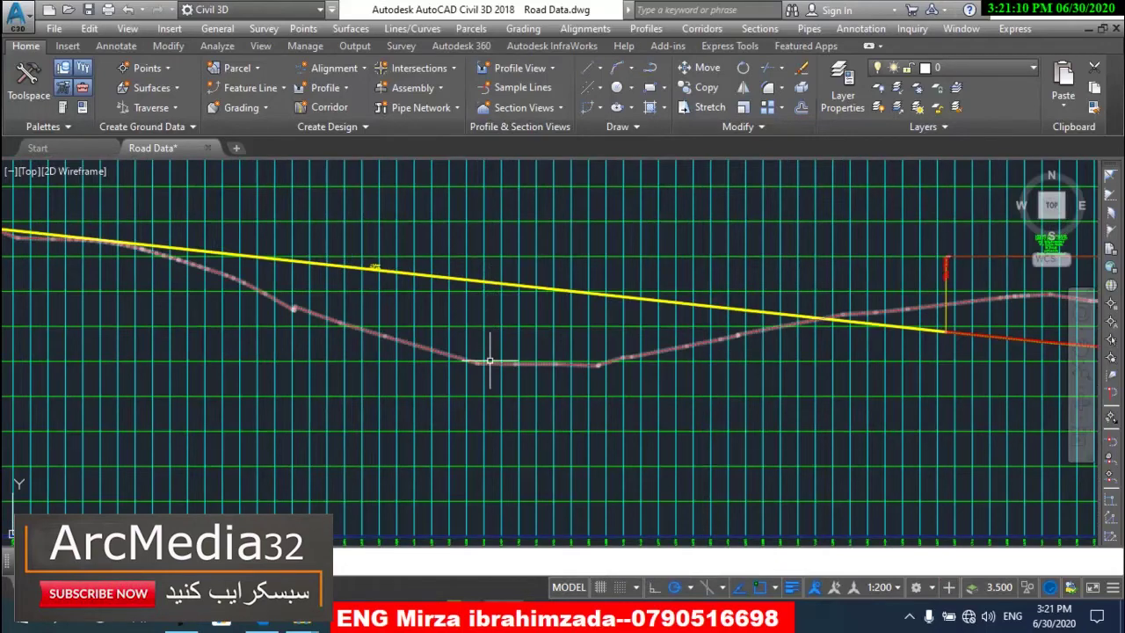
scroll(489, 352, down, 1)
middle_drag(490, 406, 487, 343)
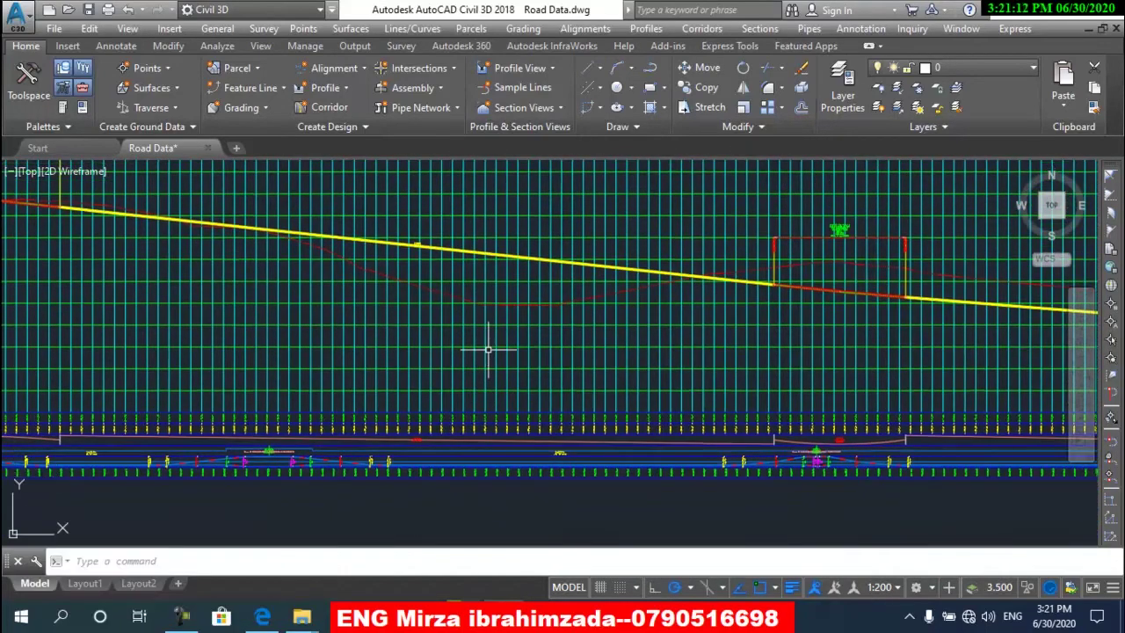
scroll(482, 475, up, 4)
scroll(482, 474, up, 3)
scroll(483, 474, up, 2)
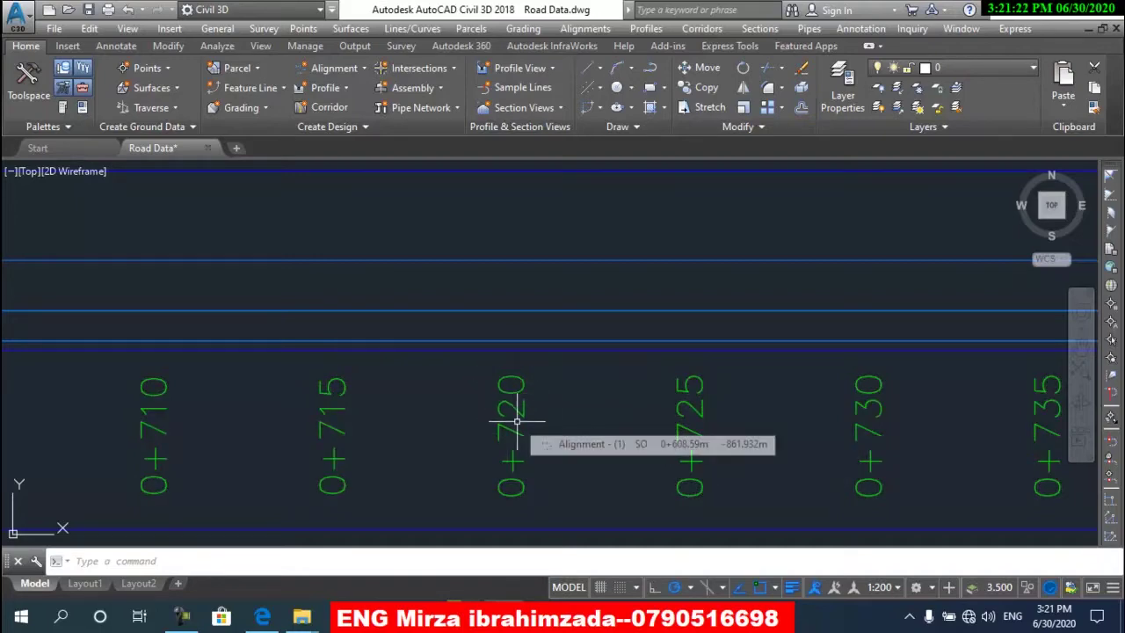
- Zoom out, pan to the section sheets, and zoom onto the 0+720.00 cross-section
scroll(517, 422, down, 3)
scroll(527, 430, down, 2)
scroll(634, 473, down, 2)
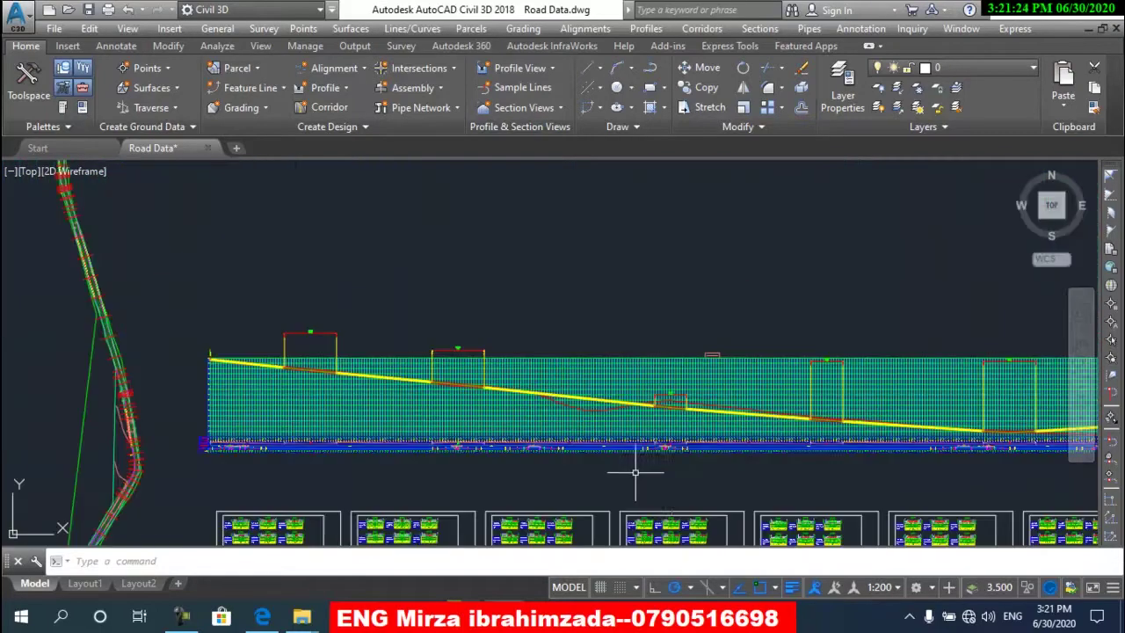
mouse_move(672, 486)
middle_down()
mouse_move(369, 280)
mouse_move(653, 382)
mouse_move(797, 410)
middle_up()
scroll(374, 276, up, 3)
scroll(398, 261, up, 3)
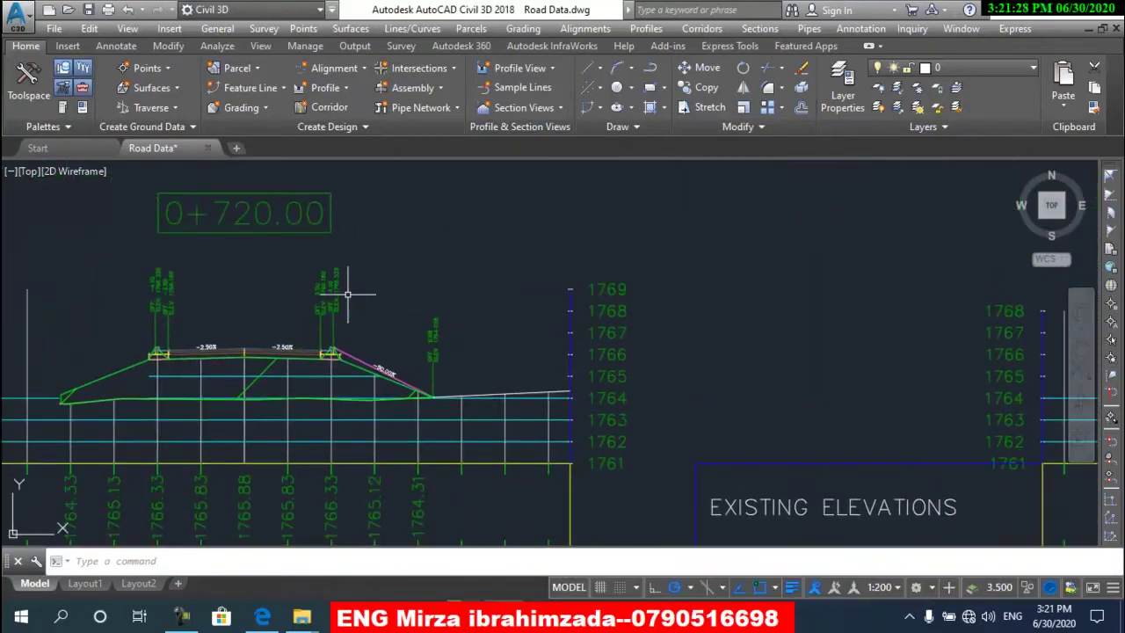
middle_drag(309, 281, 461, 278)
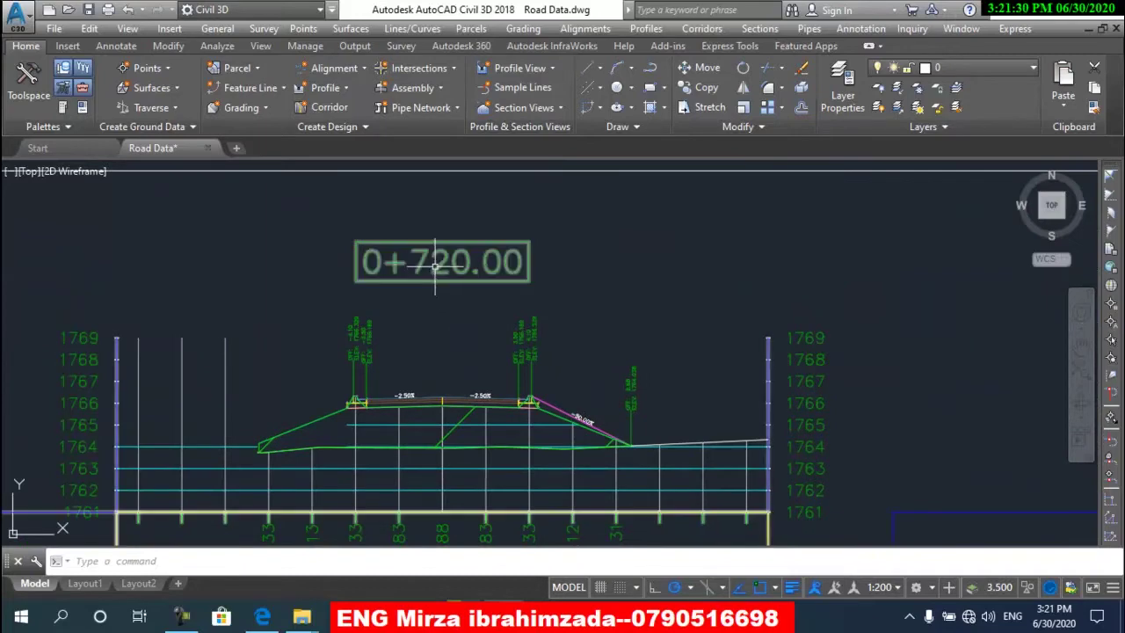
scroll(442, 284, up, 4)
scroll(455, 334, down, 2)
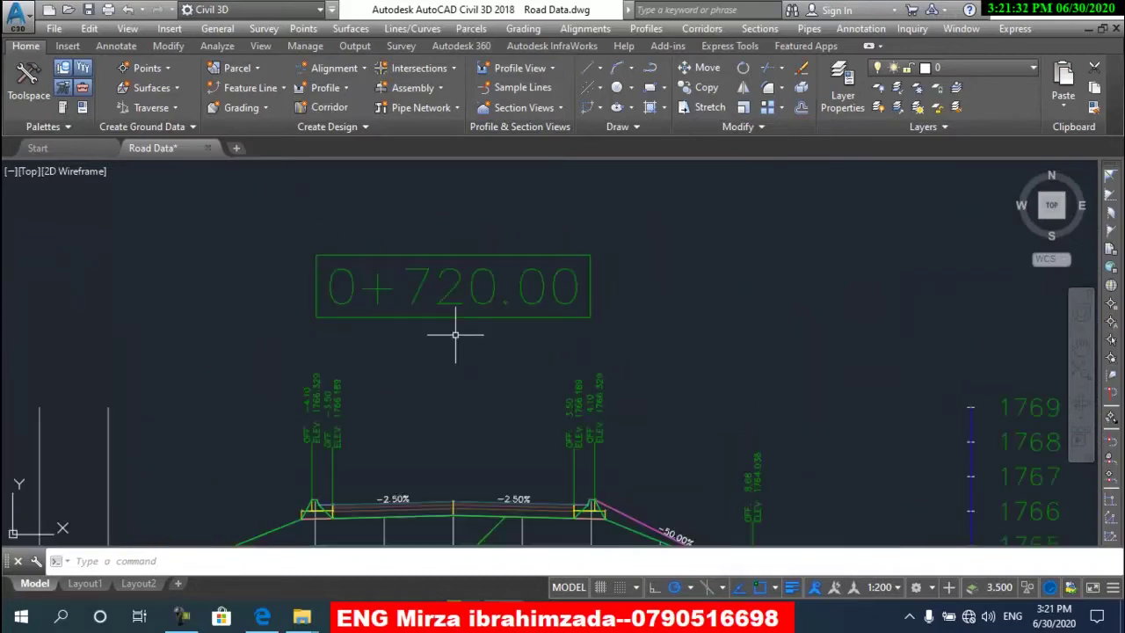
scroll(455, 334, down, 4)
scroll(454, 374, down, 1)
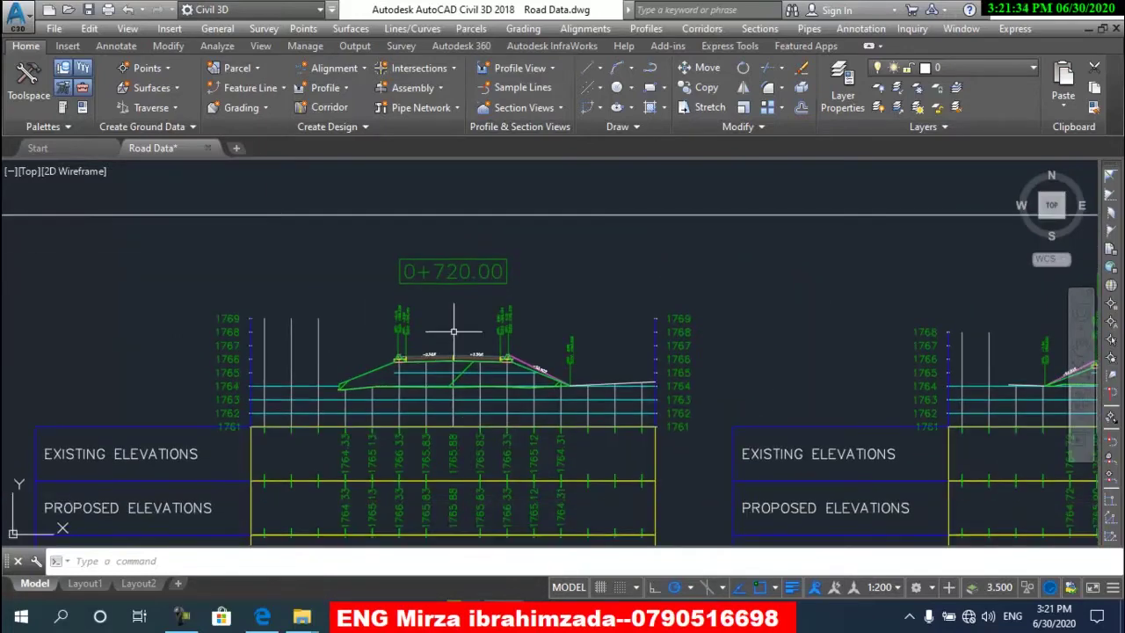
scroll(445, 376, up, 5)
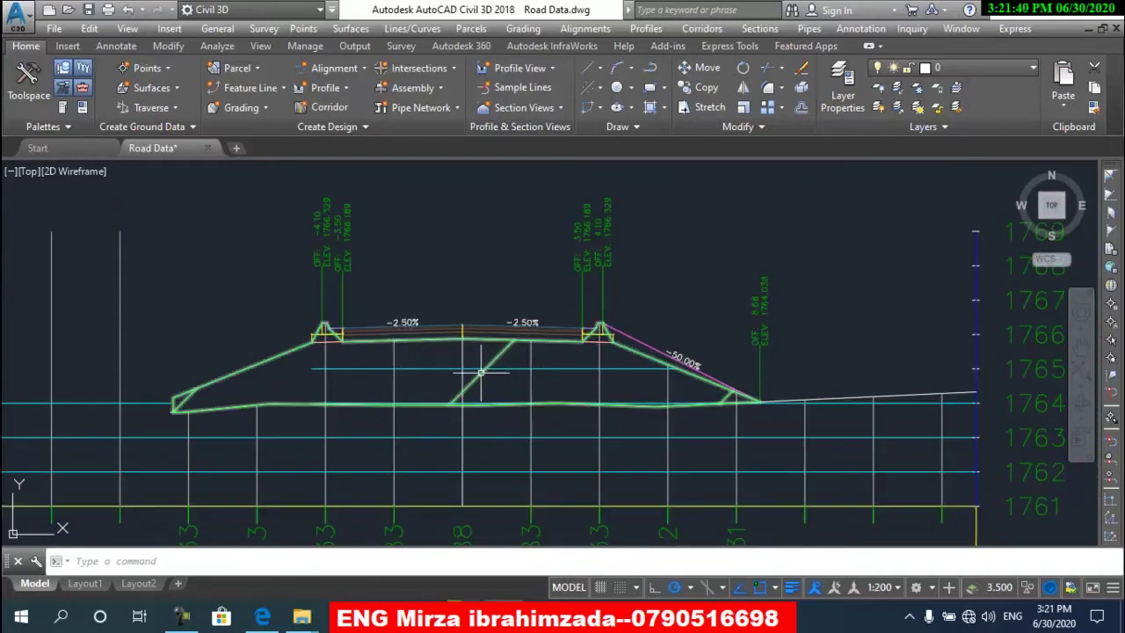
- Zoom out to the profile and zoom onto the station labels 0+865 to 0+890
scroll(481, 373, down, 2)
scroll(470, 356, down, 2)
scroll(455, 335, down, 3)
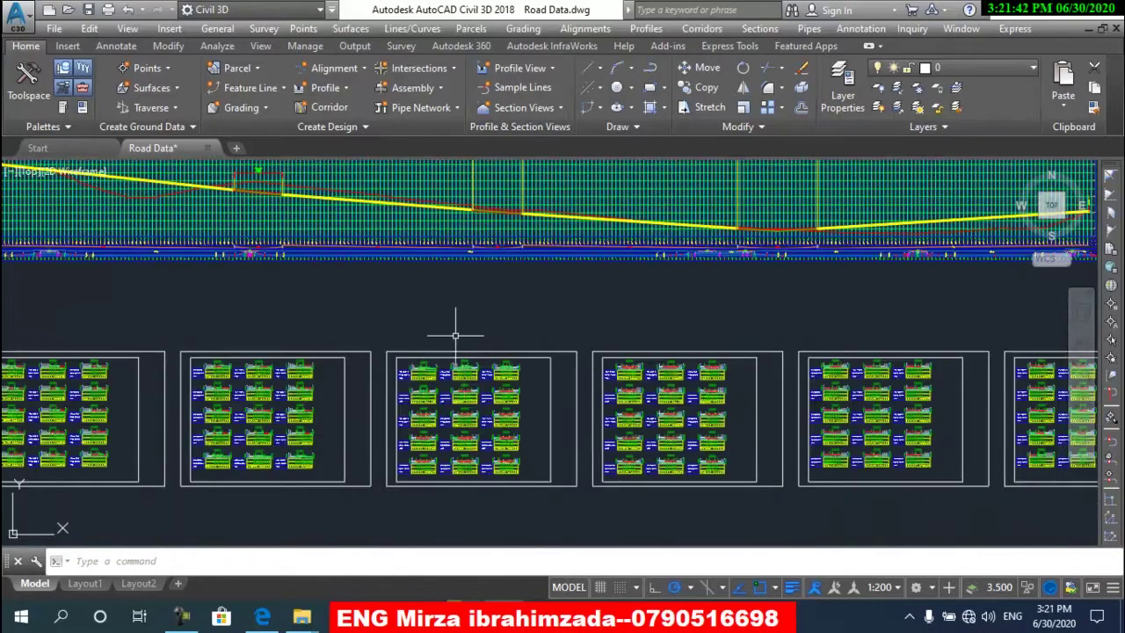
scroll(455, 335, up, 2)
scroll(448, 342, up, 1)
scroll(431, 351, up, 2)
middle_drag(413, 356, 385, 374)
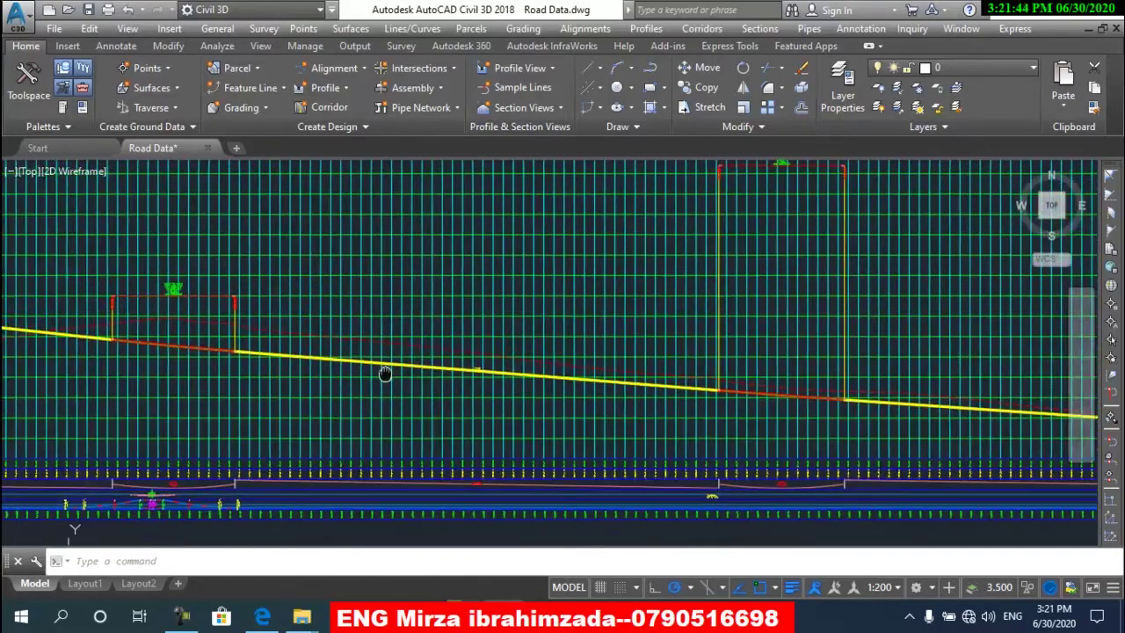
scroll(385, 374, up, 1)
scroll(477, 397, up, 2)
scroll(402, 384, up, 1)
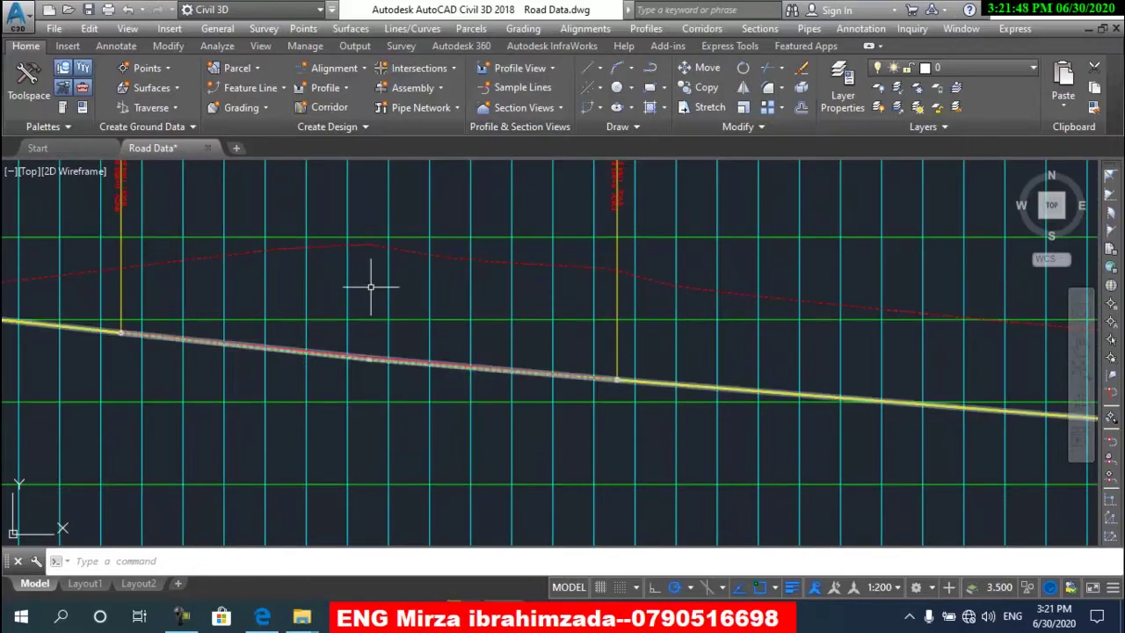
scroll(381, 309, down, 2)
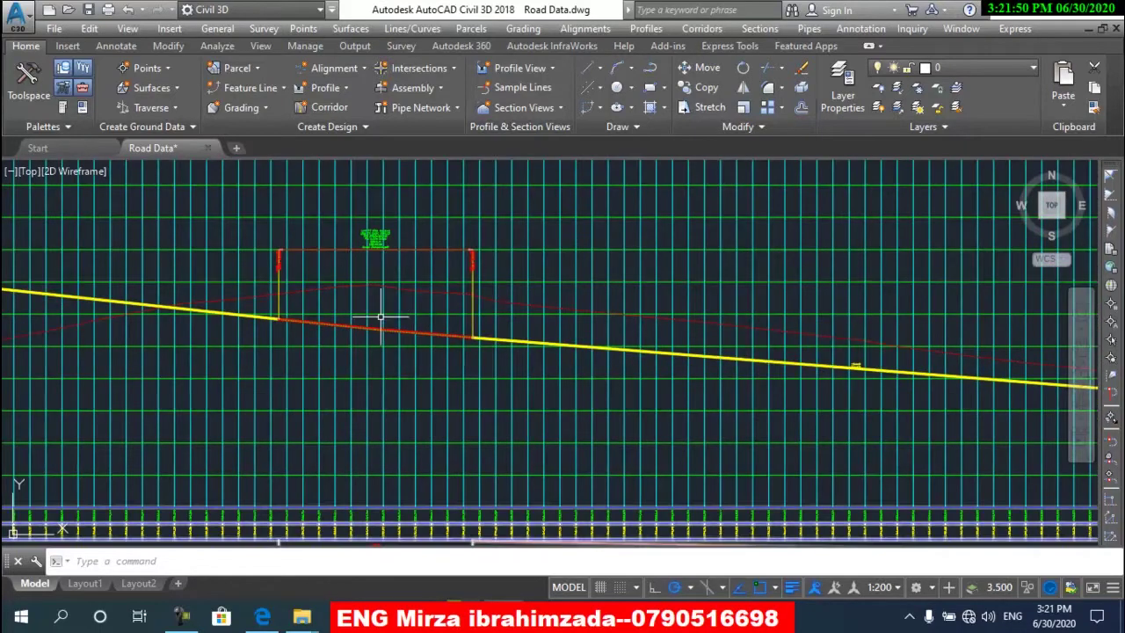
middle_drag(375, 467, 374, 392)
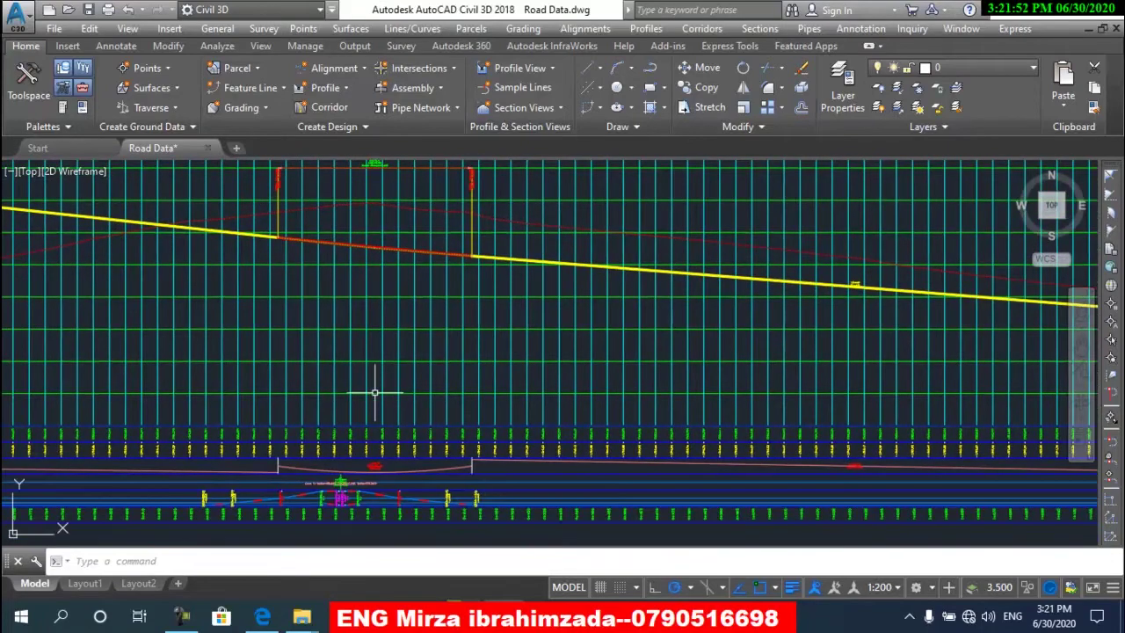
scroll(383, 521, up, 2)
scroll(383, 522, up, 2)
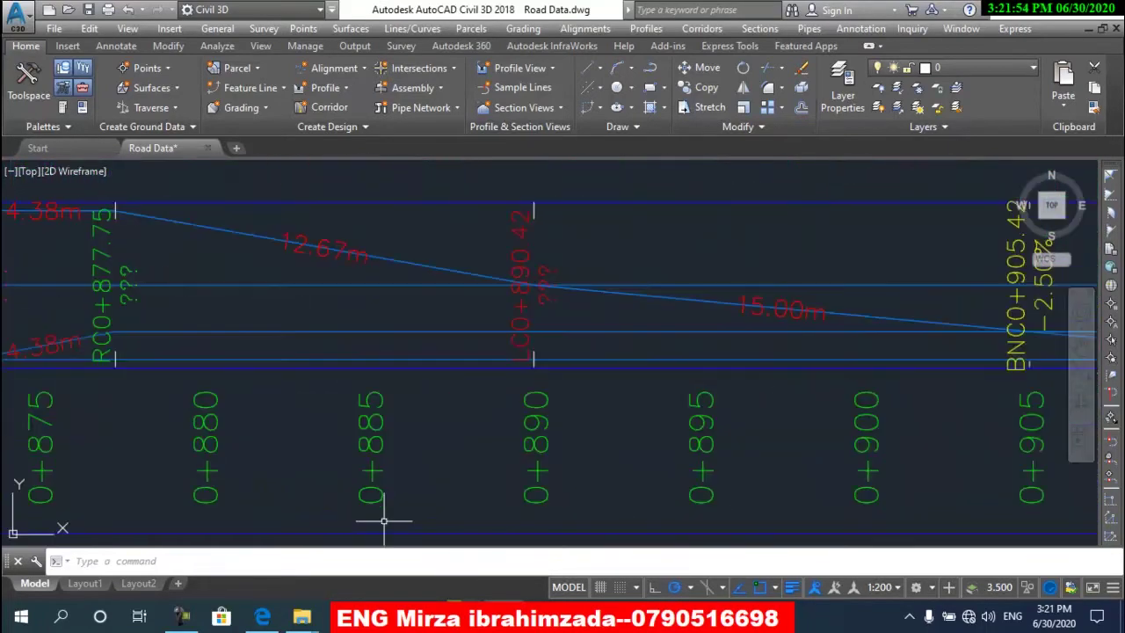
- Zoom back out and pan over to the overview of the profile and section sheets
scroll(364, 442, down, 3)
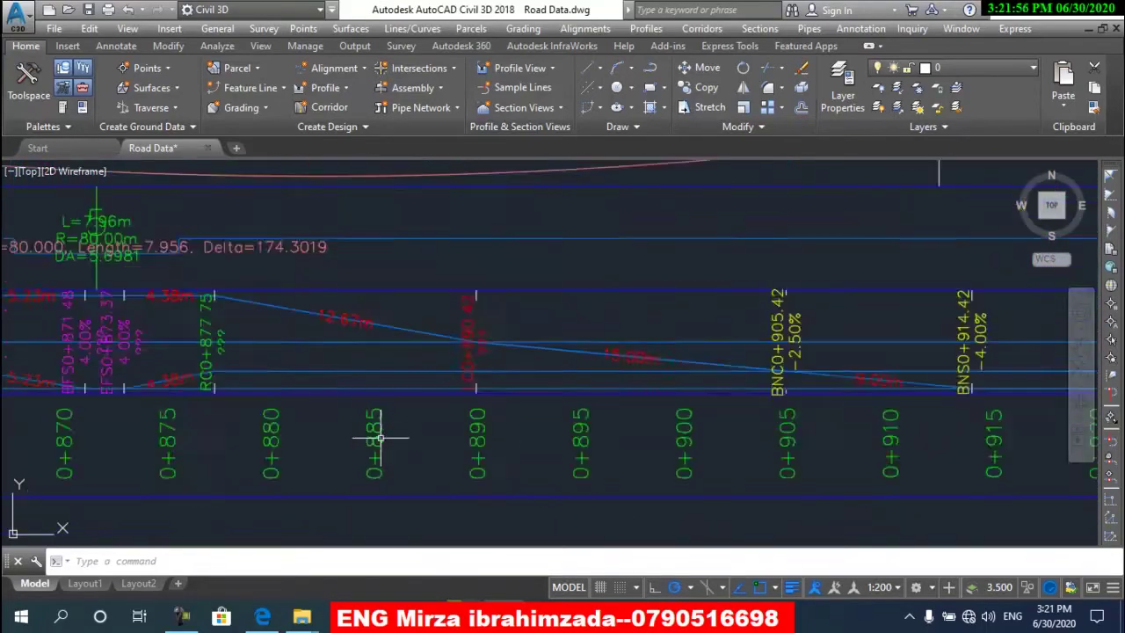
scroll(379, 439, down, 1)
scroll(379, 440, up, 1)
scroll(374, 440, down, 3)
scroll(370, 441, down, 1)
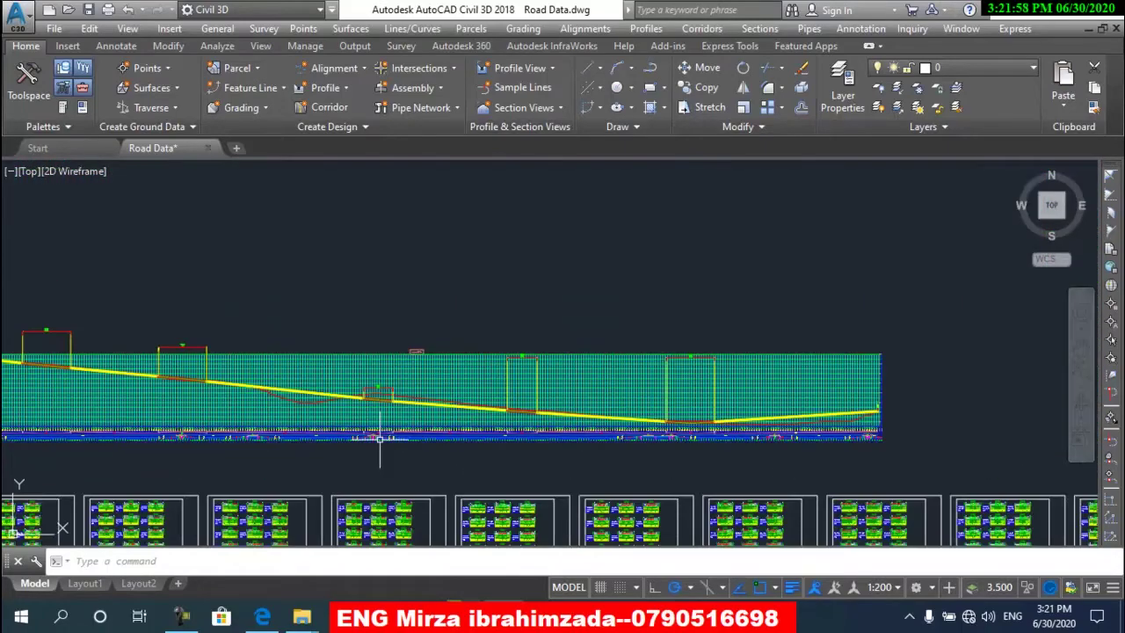
scroll(371, 442, up, 1)
scroll(371, 442, up, 2)
scroll(371, 436, up, 2)
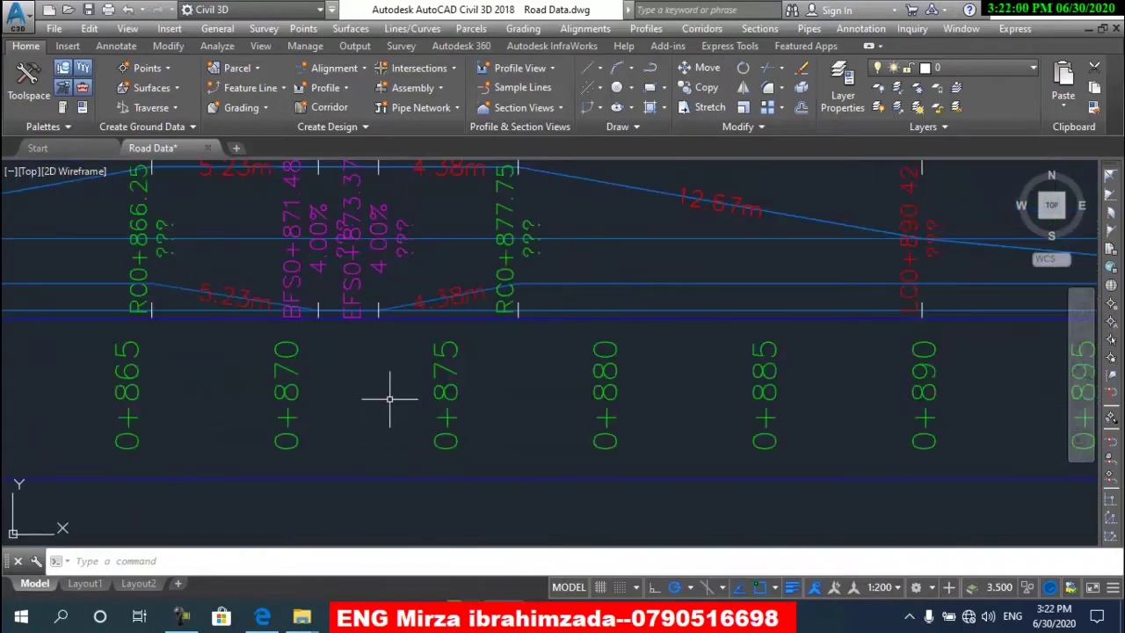
middle_drag(766, 389, 495, 395)
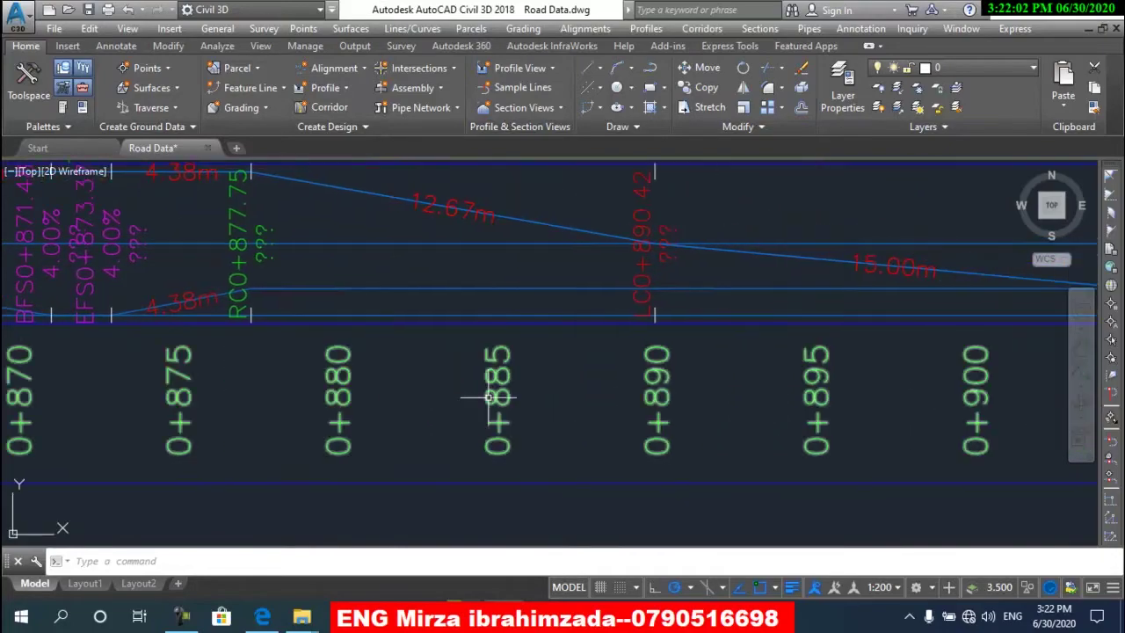
scroll(500, 382, down, 5)
scroll(496, 383, down, 3)
scroll(641, 447, down, 1)
- Pan down to the section sheets below the profile and zoom in toward cross-section 0+890.42
middle_drag(641, 447, 246, 302)
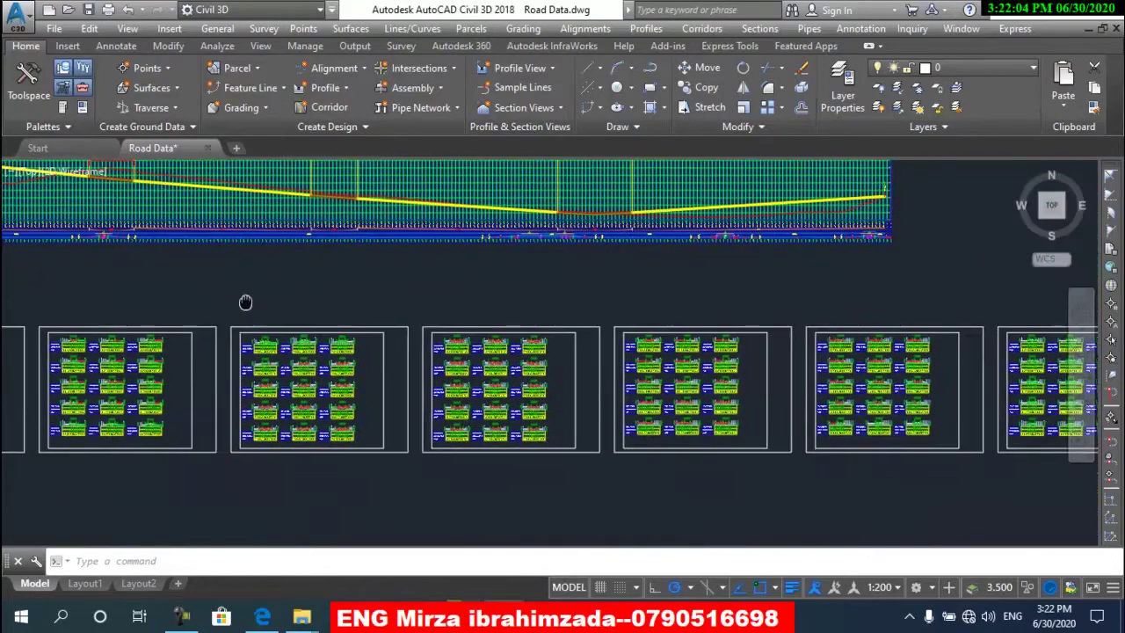
scroll(560, 349, up, 3)
scroll(527, 396, up, 5)
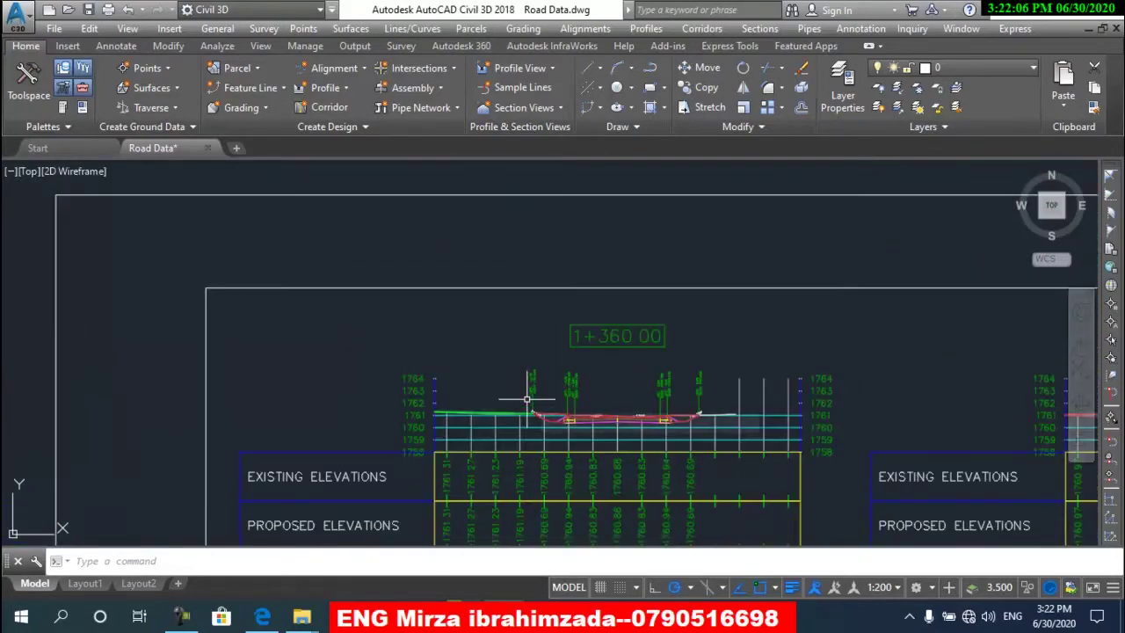
scroll(524, 398, down, 10)
scroll(395, 403, up, 3)
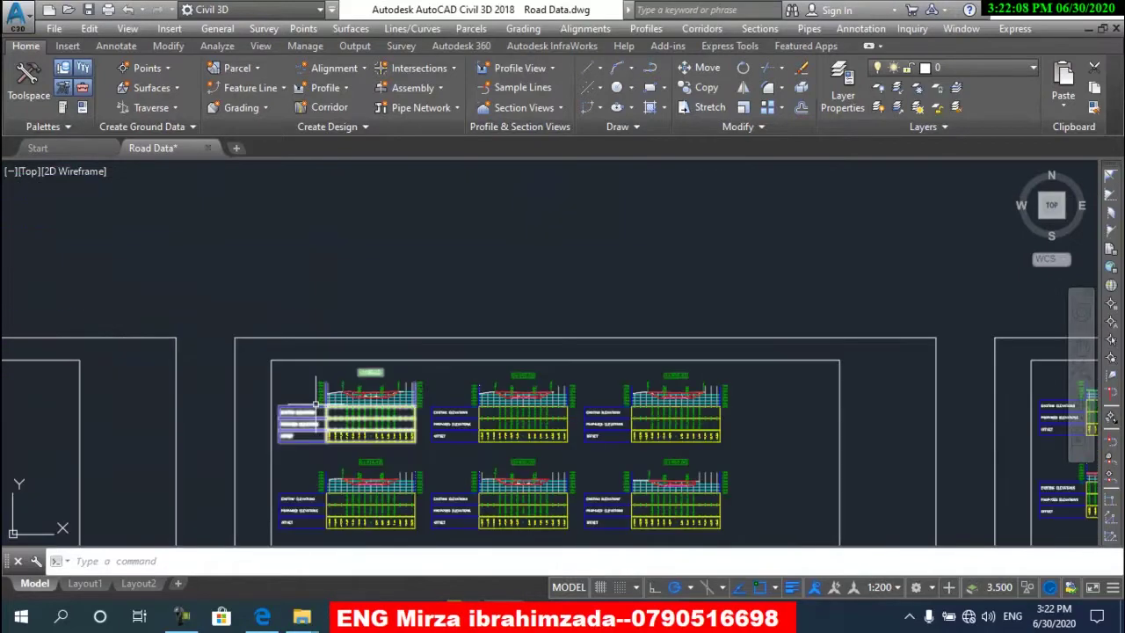
scroll(334, 398, up, 3)
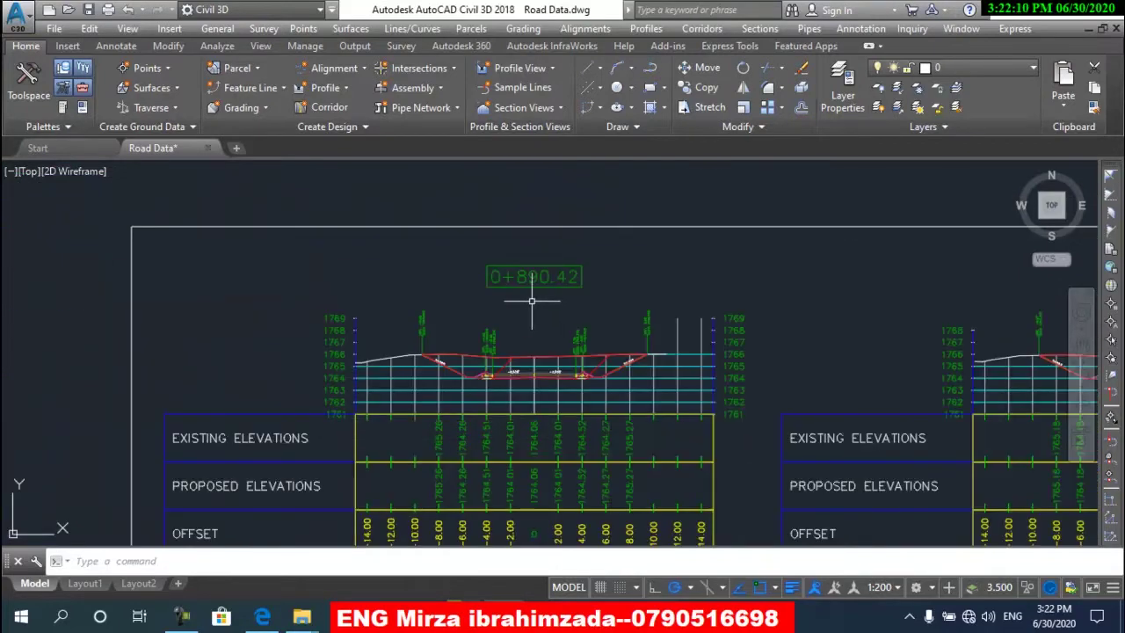
scroll(532, 300, down, 3)
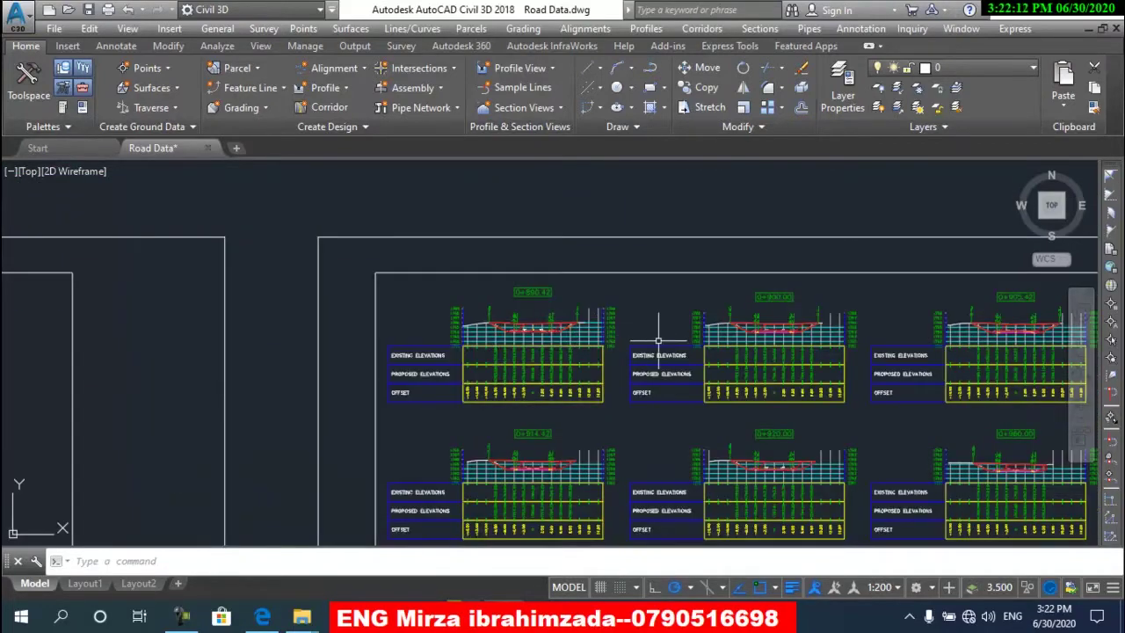
scroll(767, 309, up, 2)
scroll(369, 306, up, 2)
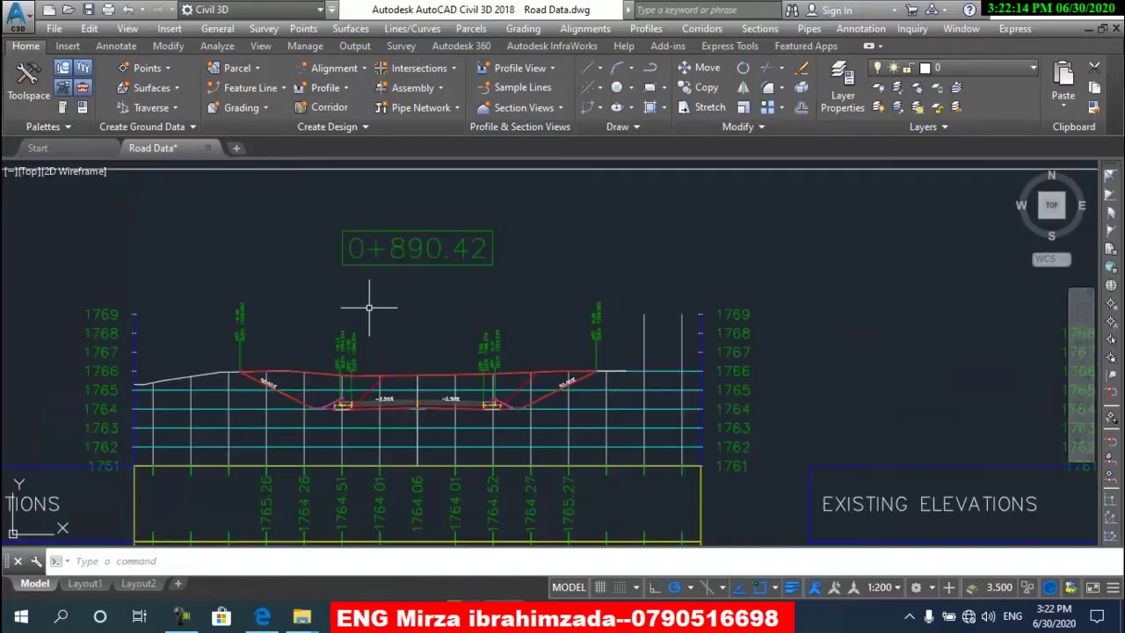
- Inspect cross-section 0+890.42's cut material up close, then pan back up to the road profile
middle_drag(379, 305, 391, 344)
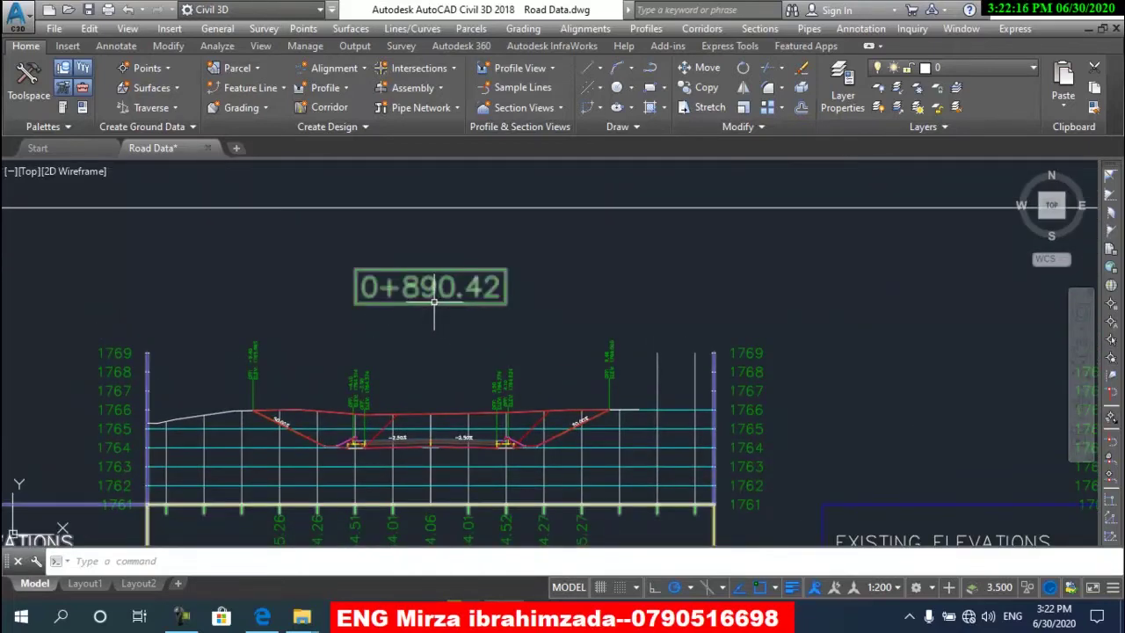
scroll(431, 351, up, 2)
scroll(448, 369, up, 1)
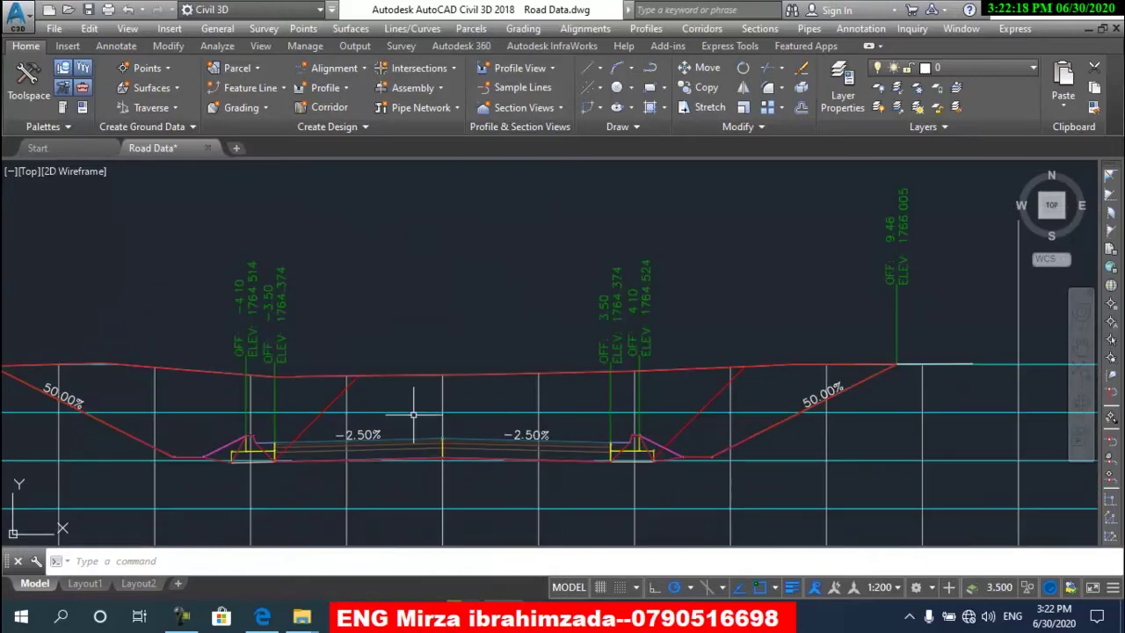
scroll(466, 383, up, 1)
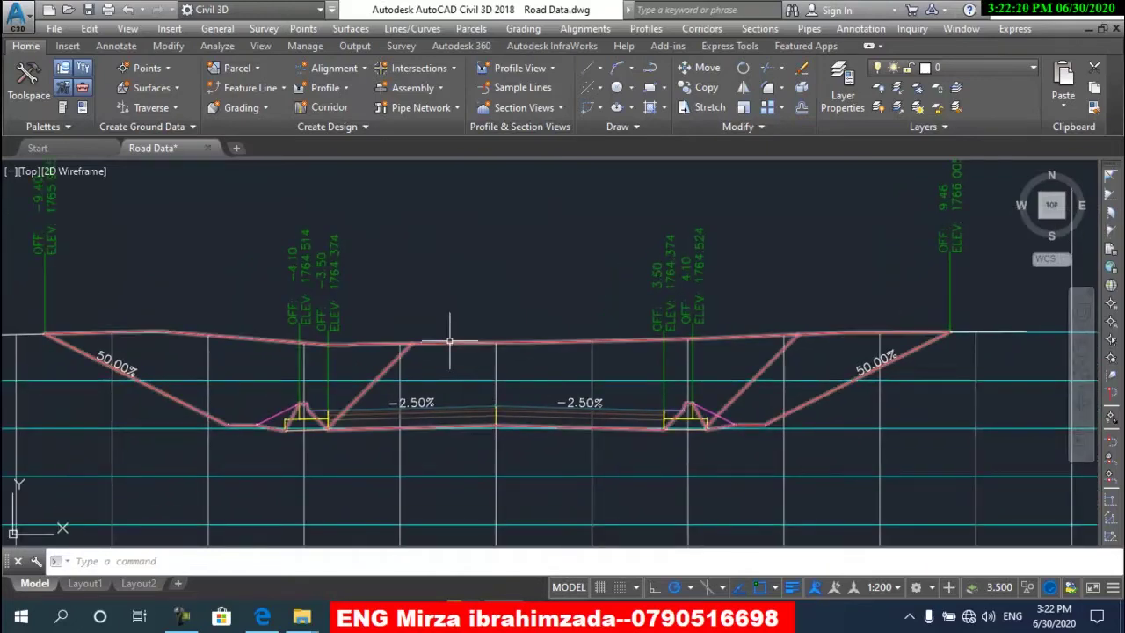
scroll(449, 341, down, 2)
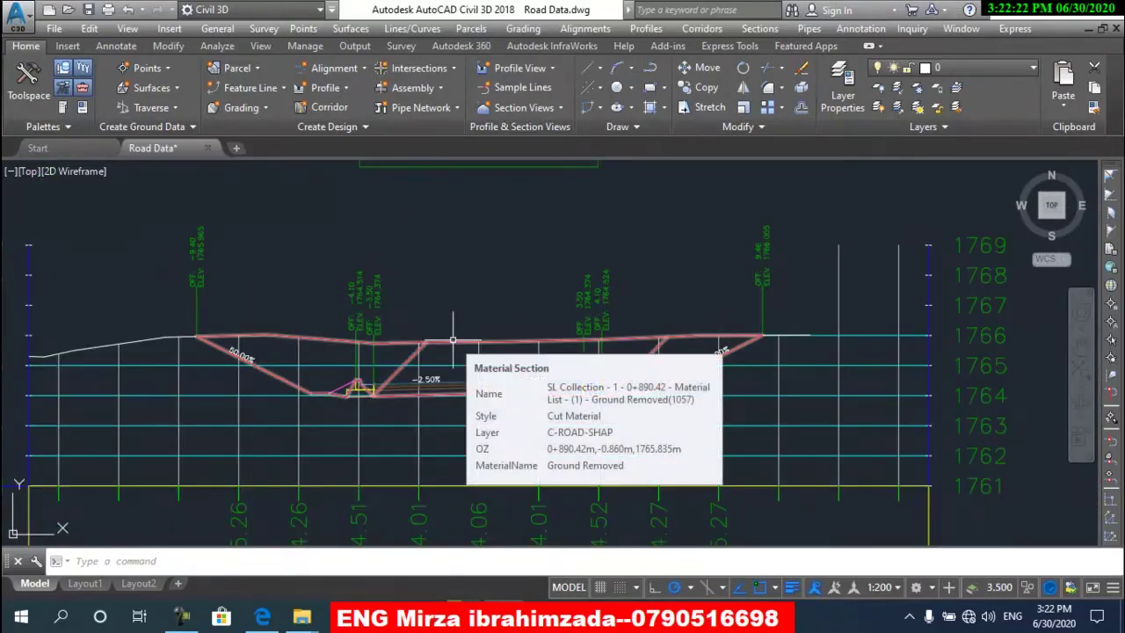
scroll(452, 339, down, 2)
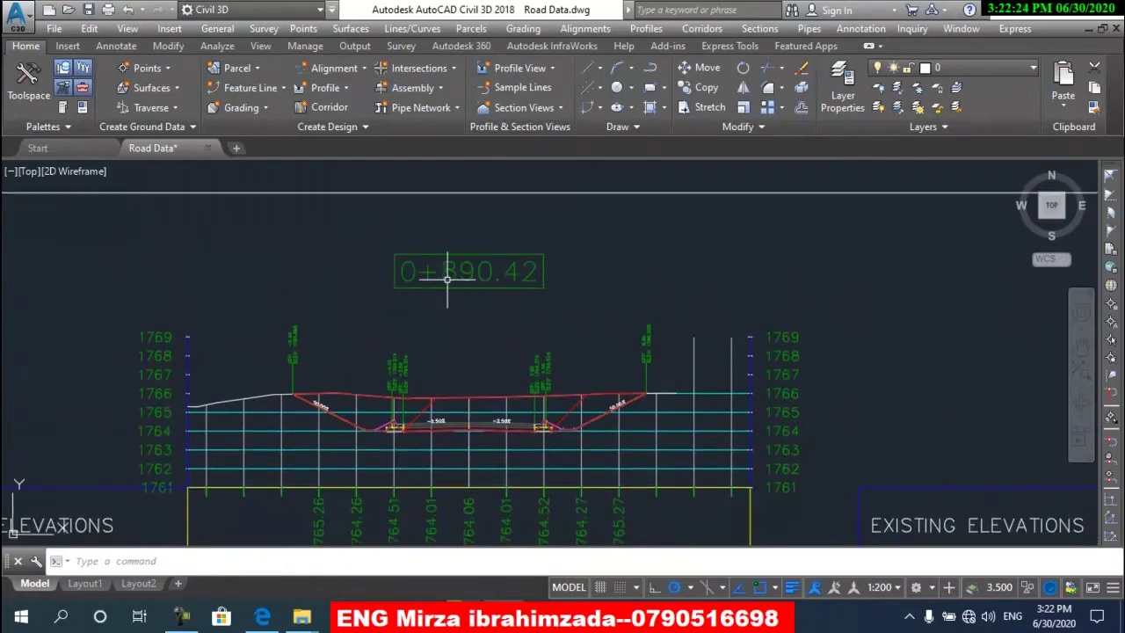
scroll(447, 277, up, 2)
scroll(504, 306, down, 4)
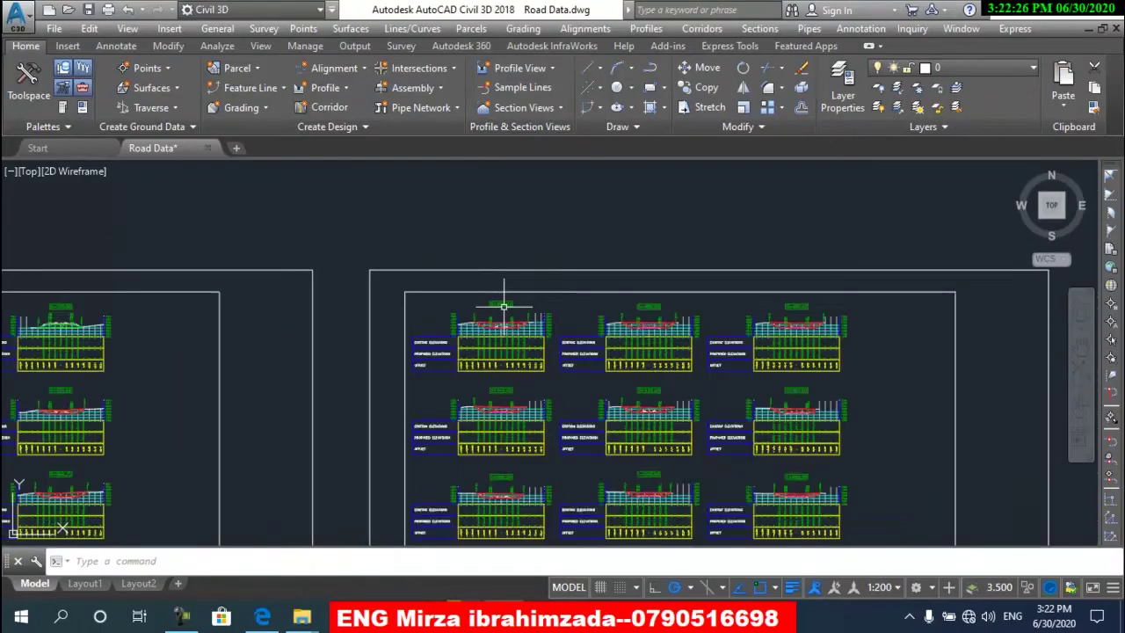
scroll(457, 241, down, 2)
middle_drag(457, 240, 495, 483)
scroll(416, 405, up, 2)
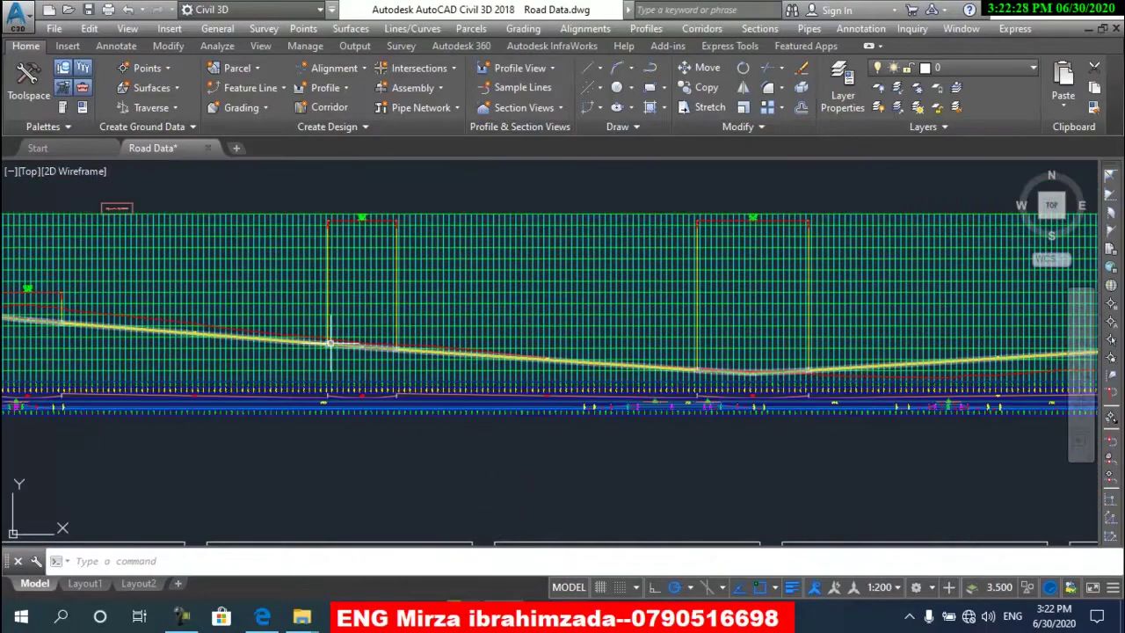
- Zoom into the profile view and its bands around station 0+890
middle_drag(214, 319, 515, 371)
scroll(370, 358, up, 4)
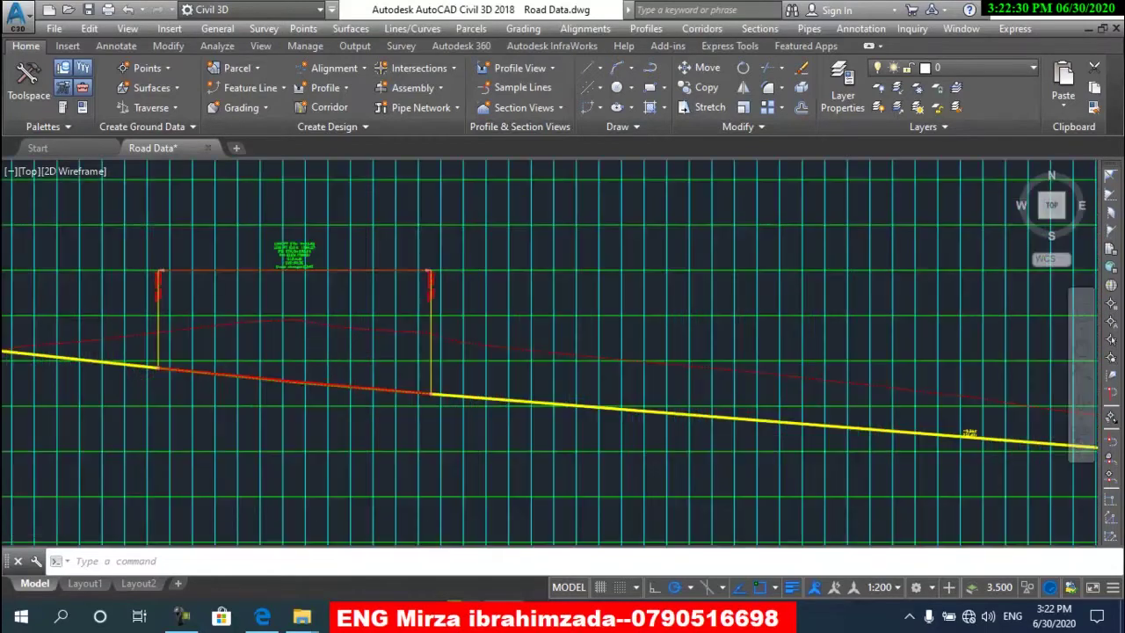
scroll(289, 326, up, 1)
scroll(363, 243, up, 1)
scroll(356, 263, down, 3)
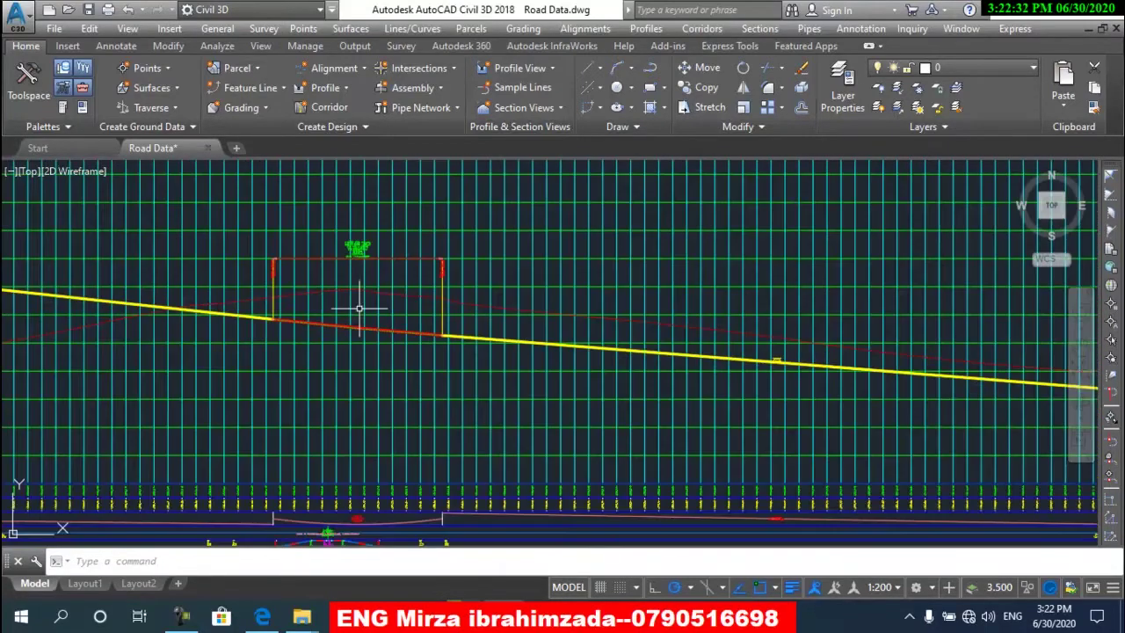
middle_drag(372, 390, 369, 301)
scroll(352, 443, up, 5)
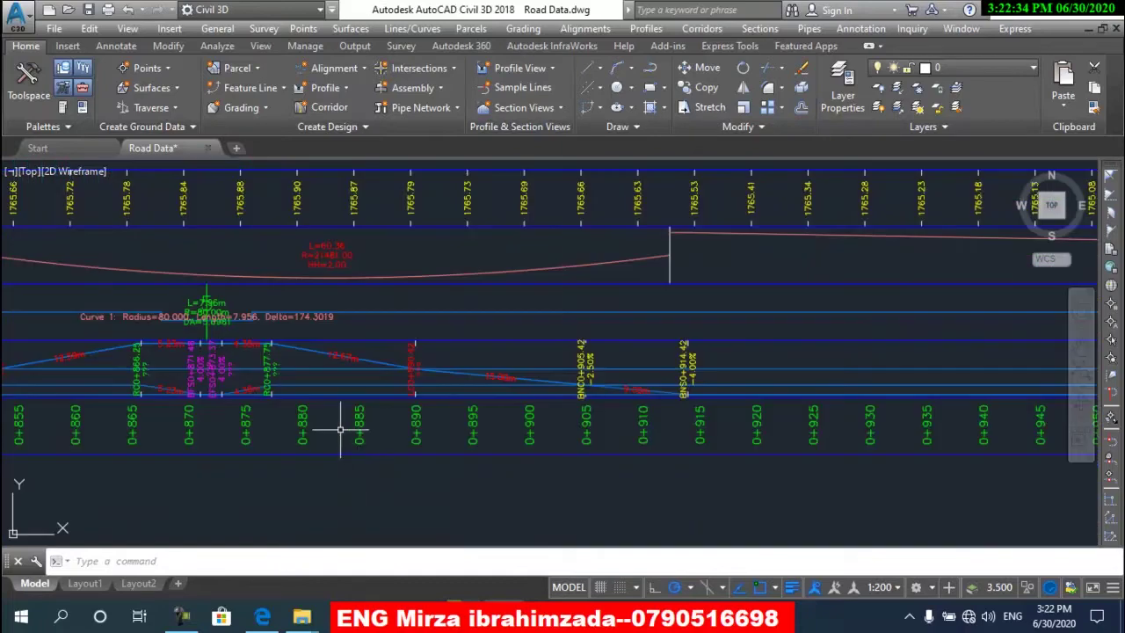
scroll(363, 397, up, 1)
middle_drag(519, 400, 393, 440)
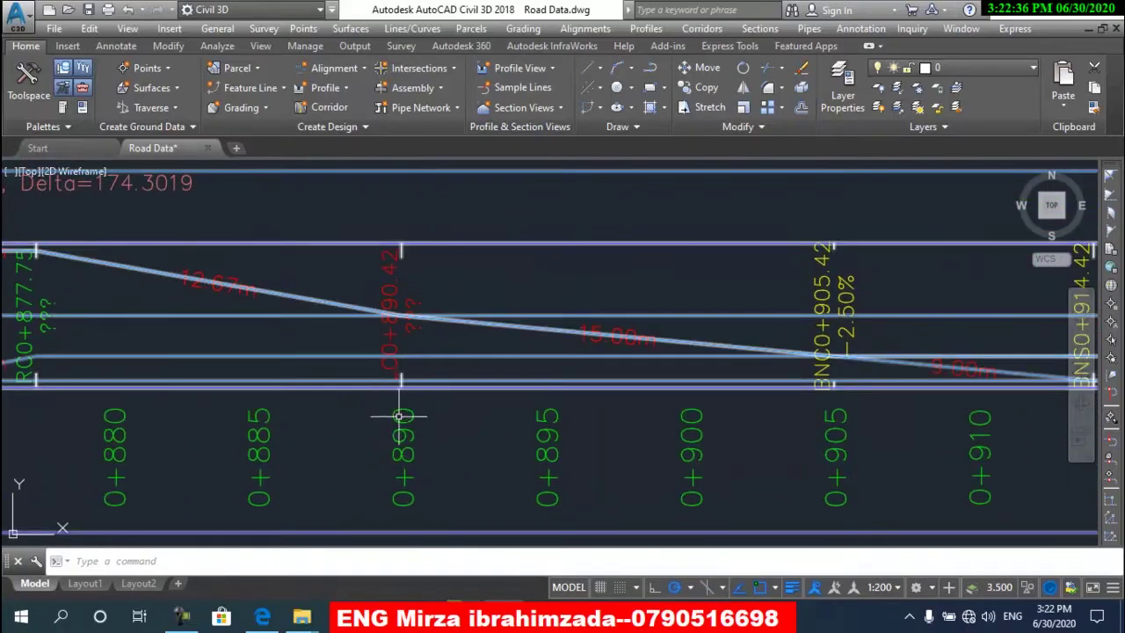
scroll(411, 413, down, 3)
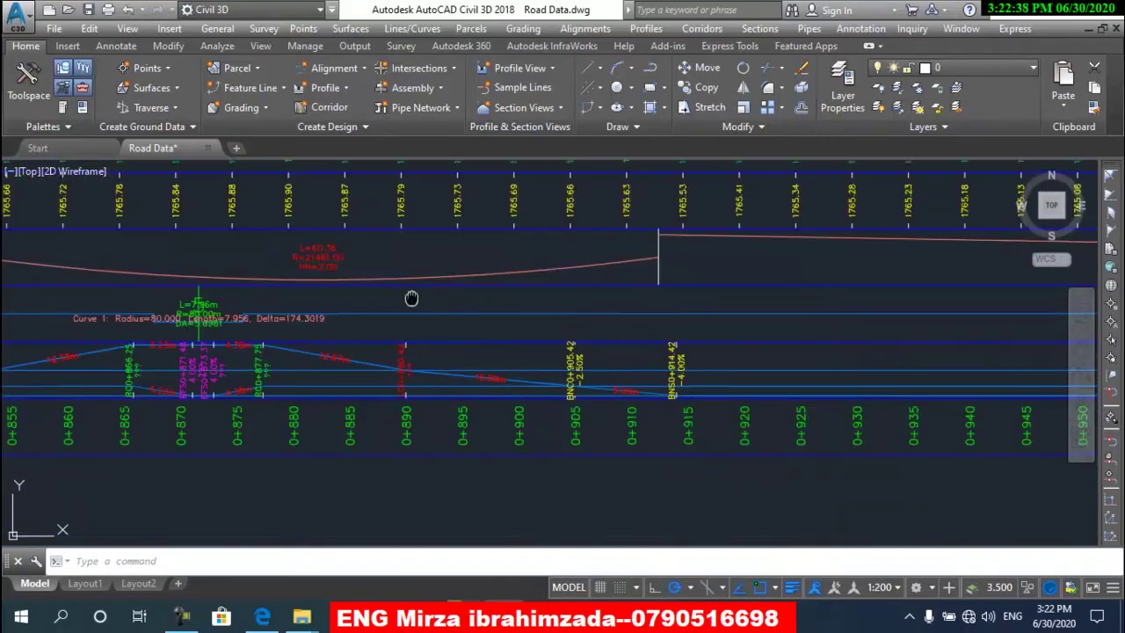
- Bring the red and yellow grade lines into view, then zoom out to the full alignment, profile and section sheets
mouse_move(410, 301)
middle_down()
mouse_move(395, 519)
mouse_move(389, 372)
middle_up()
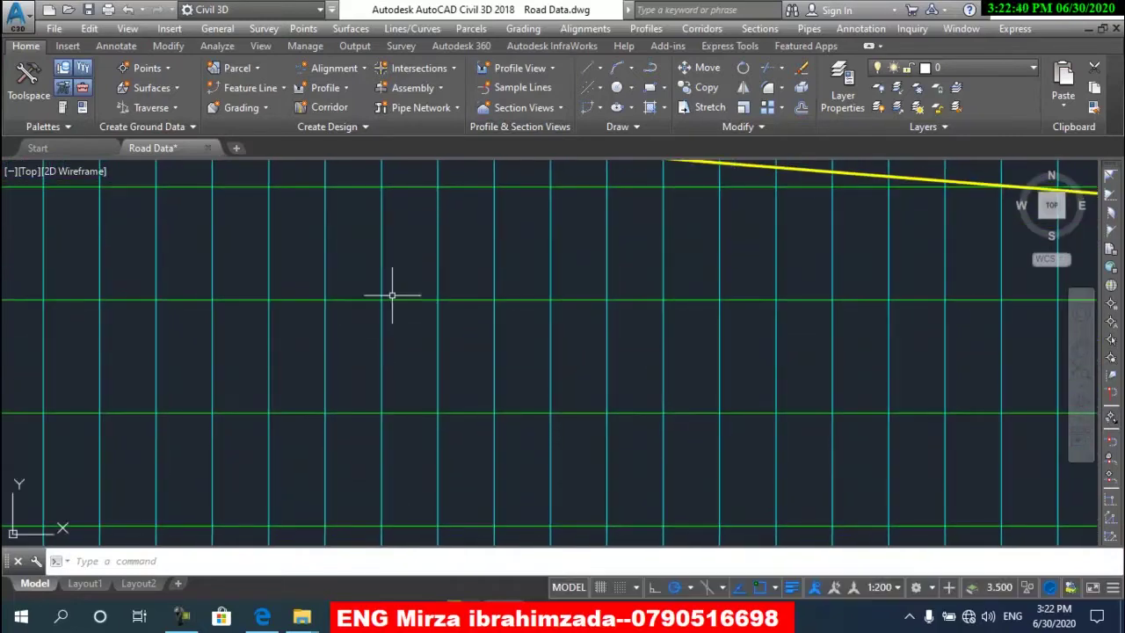
middle_drag(389, 296, 374, 514)
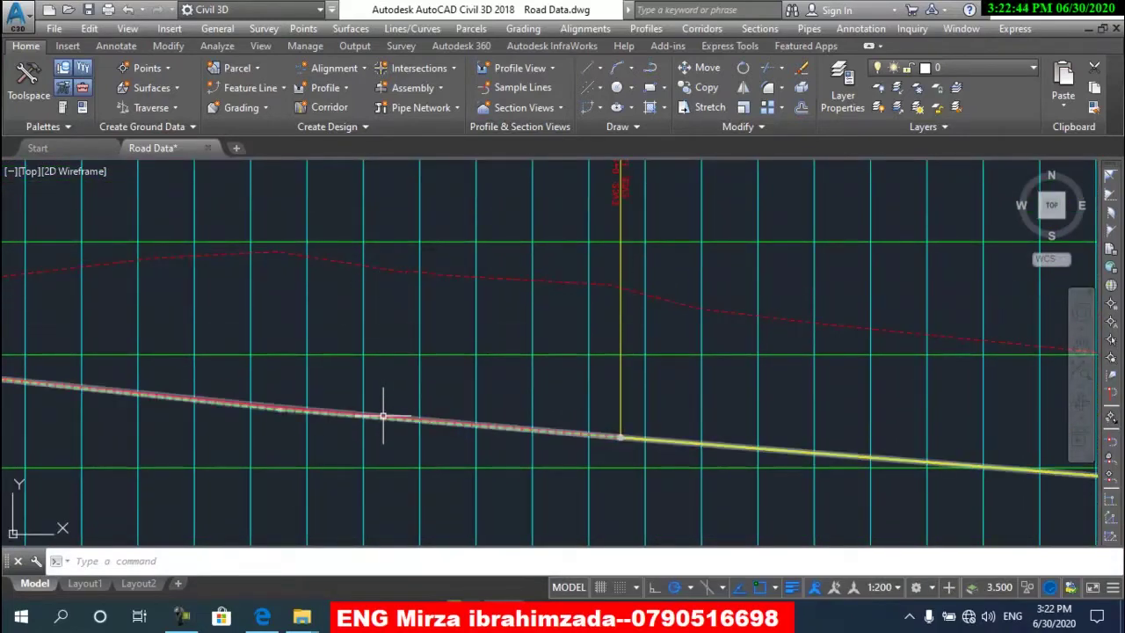
scroll(392, 381, down, 2)
scroll(392, 386, down, 3)
- Zoom into the section sheets to view cross-section 1+840.00
scroll(543, 409, down, 2)
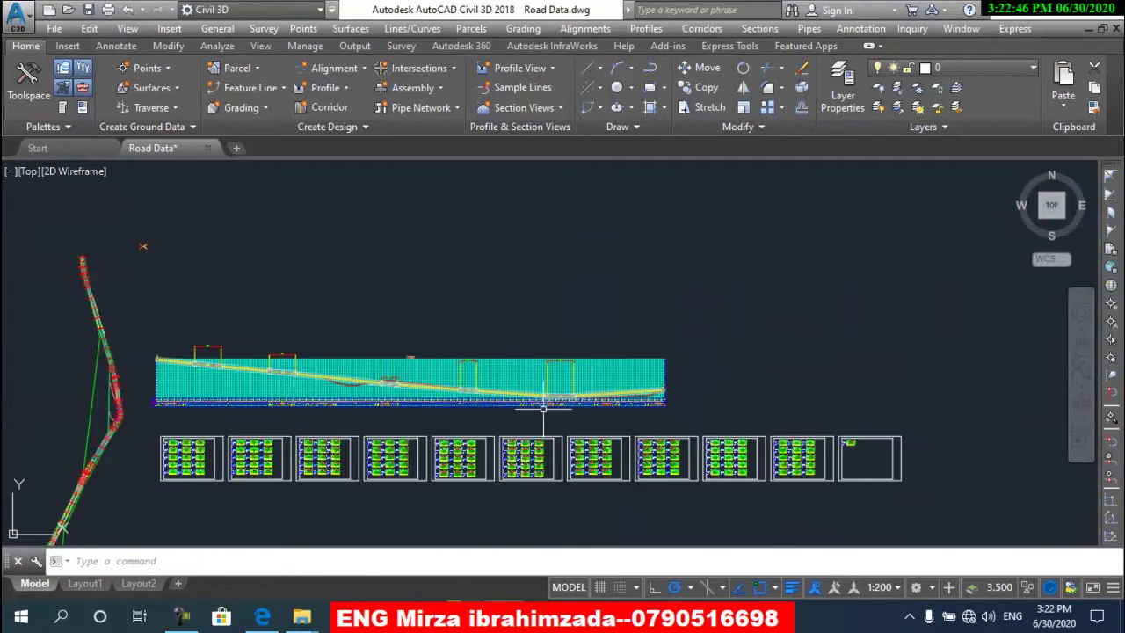
scroll(543, 408, up, 3)
scroll(563, 439, up, 2)
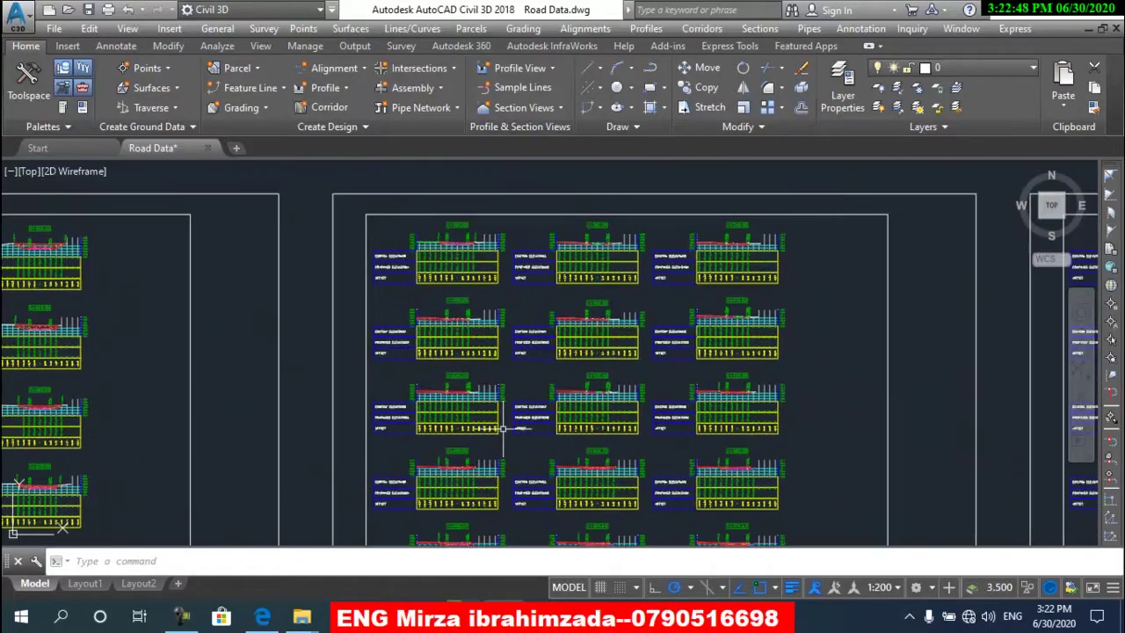
scroll(503, 428, up, 3)
scroll(502, 428, up, 2)
scroll(589, 424, down, 4)
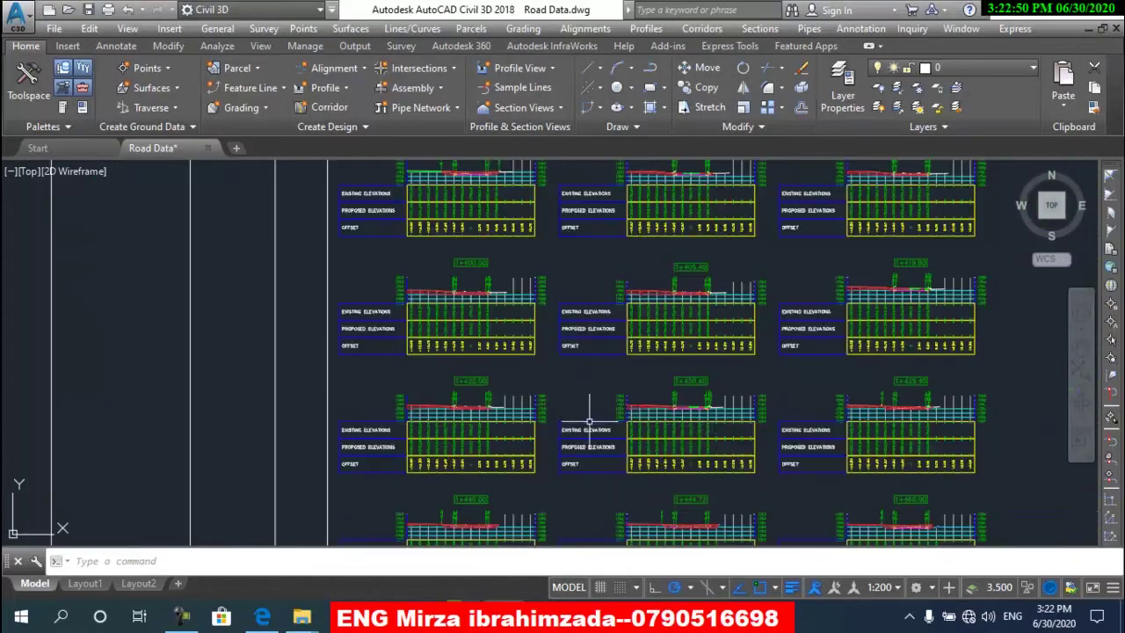
scroll(648, 422, down, 1)
scroll(605, 384, down, 1)
scroll(268, 391, up, 1)
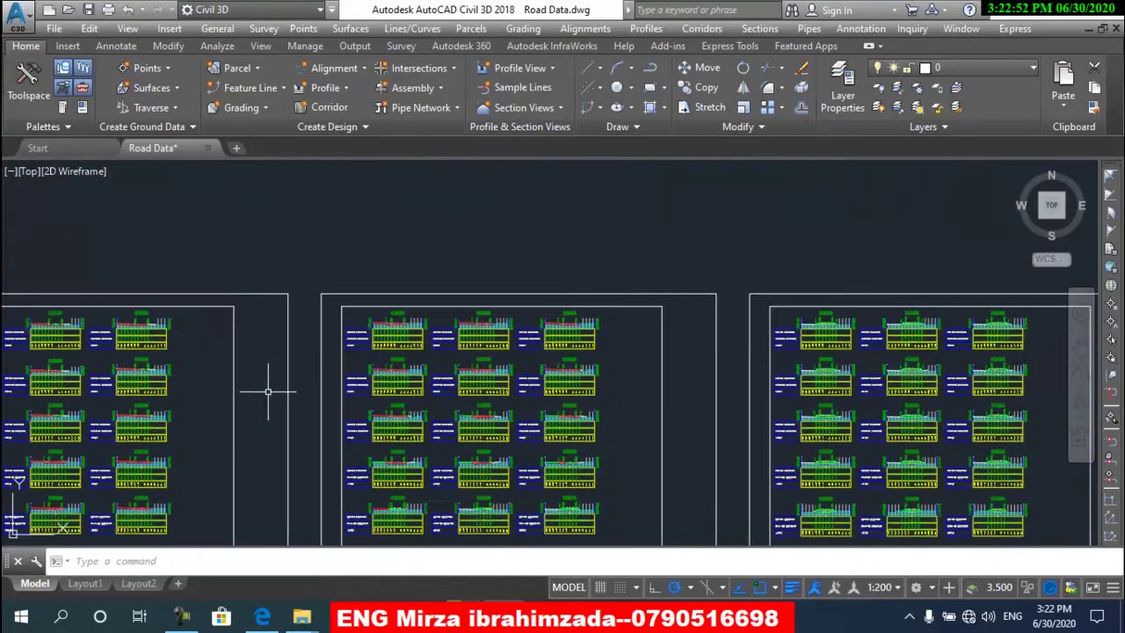
scroll(268, 391, down, 2)
scroll(483, 430, up, 1)
scroll(497, 407, up, 2)
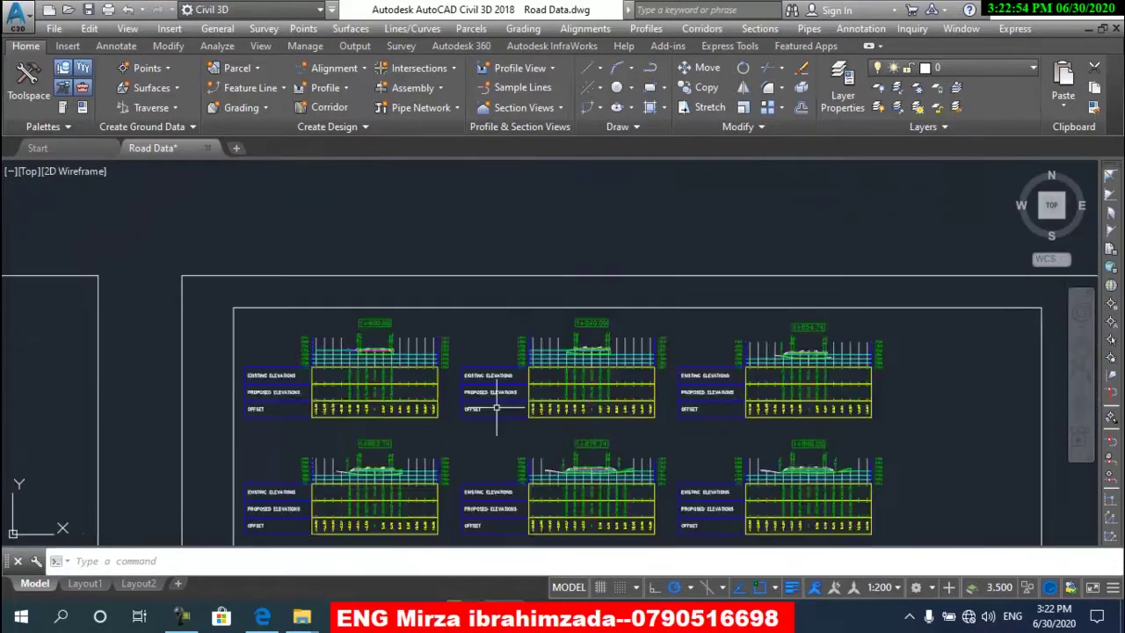
scroll(497, 407, up, 3)
scroll(647, 326, up, 2)
scroll(603, 465, up, 2)
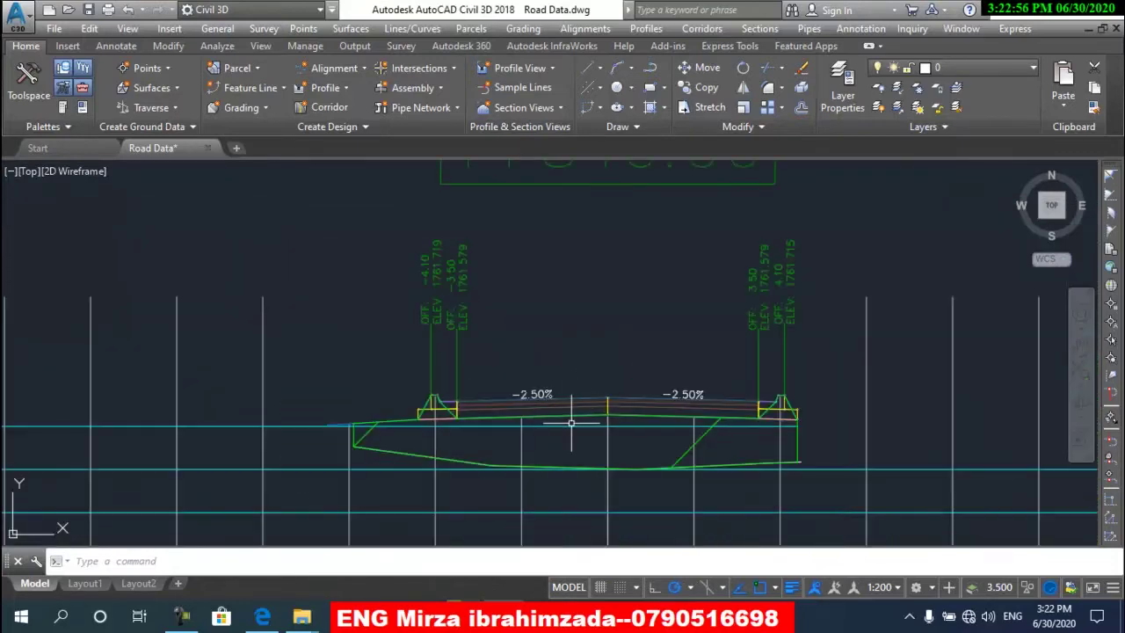
- Zoom back out and in on the profile's station band near 1+780
scroll(571, 431, down, 3)
scroll(571, 431, up, 3)
scroll(570, 431, down, 4)
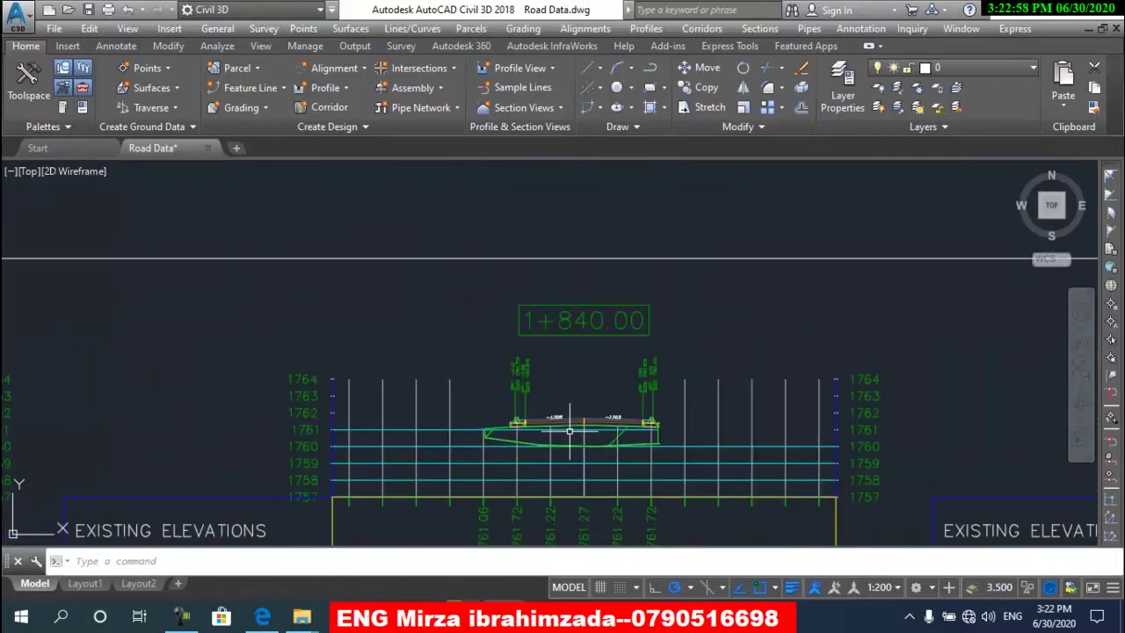
scroll(573, 314, up, 3)
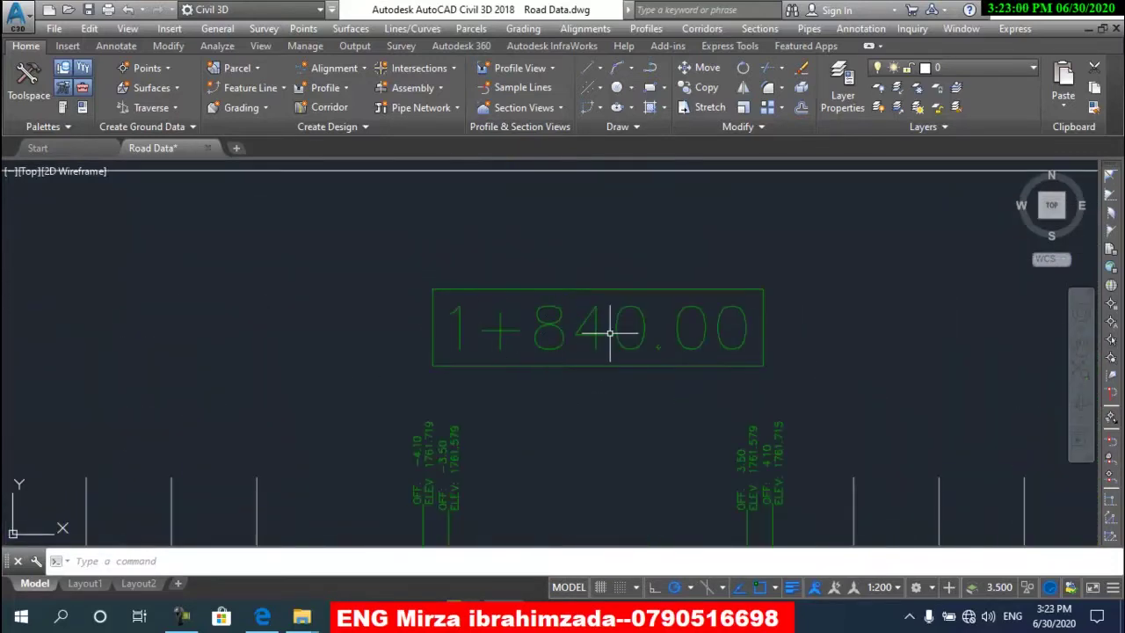
scroll(609, 332, down, 3)
scroll(623, 331, down, 3)
scroll(571, 334, down, 3)
scroll(500, 336, down, 1)
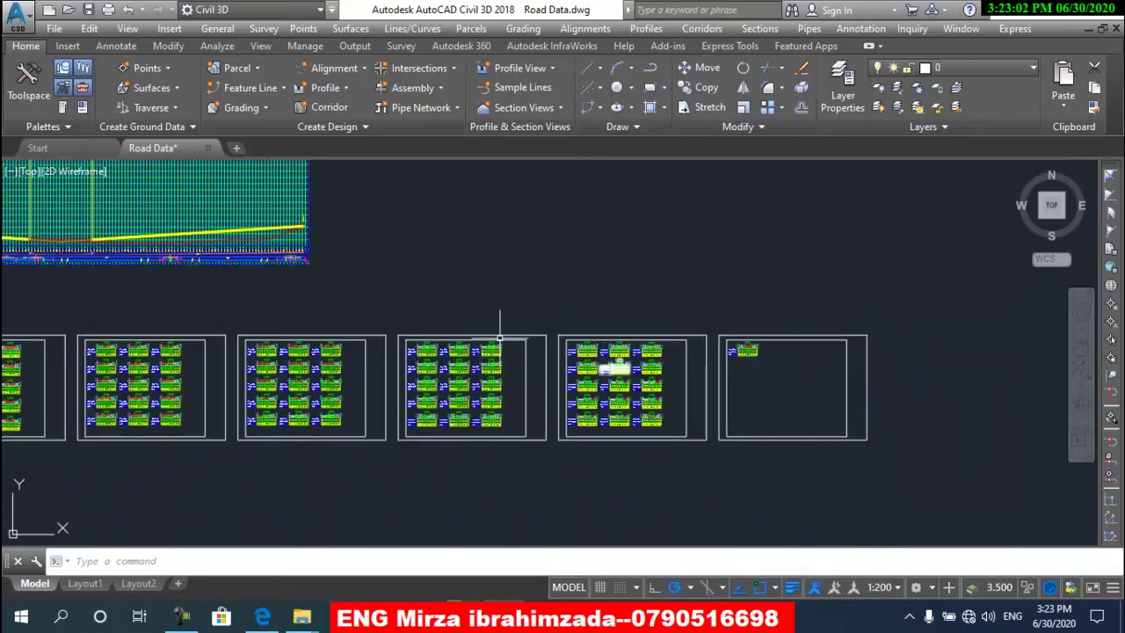
scroll(281, 302, up, 2)
scroll(351, 334, up, 3)
- Pan along the profile's station labels through stations 1+815 to 1+930
scroll(385, 366, up, 2)
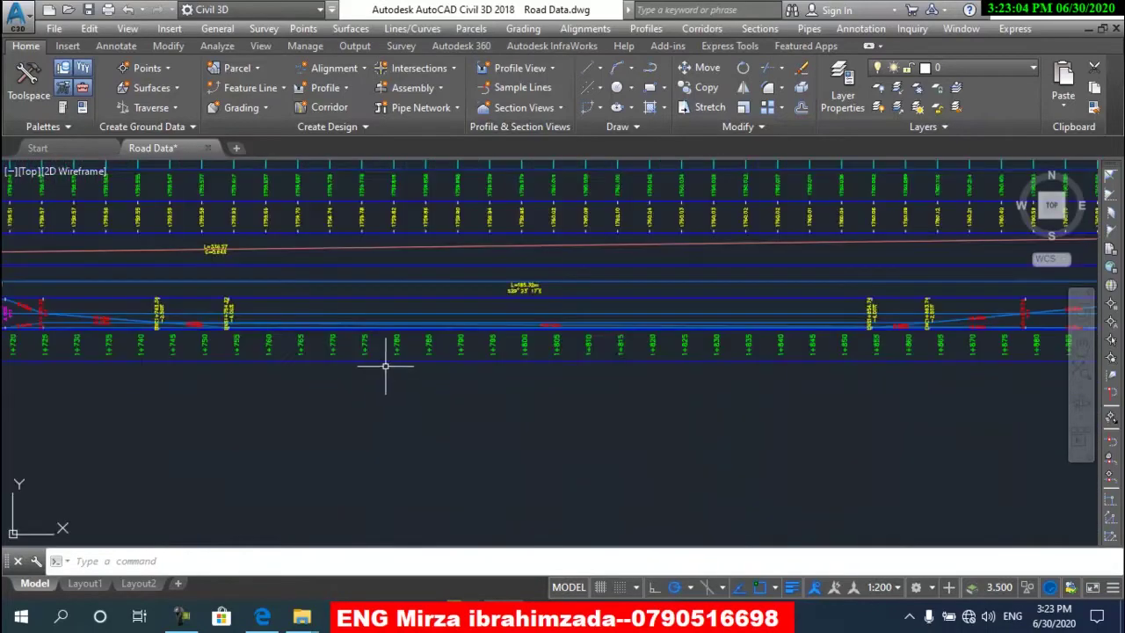
scroll(385, 366, up, 3)
middle_drag(677, 366, 196, 397)
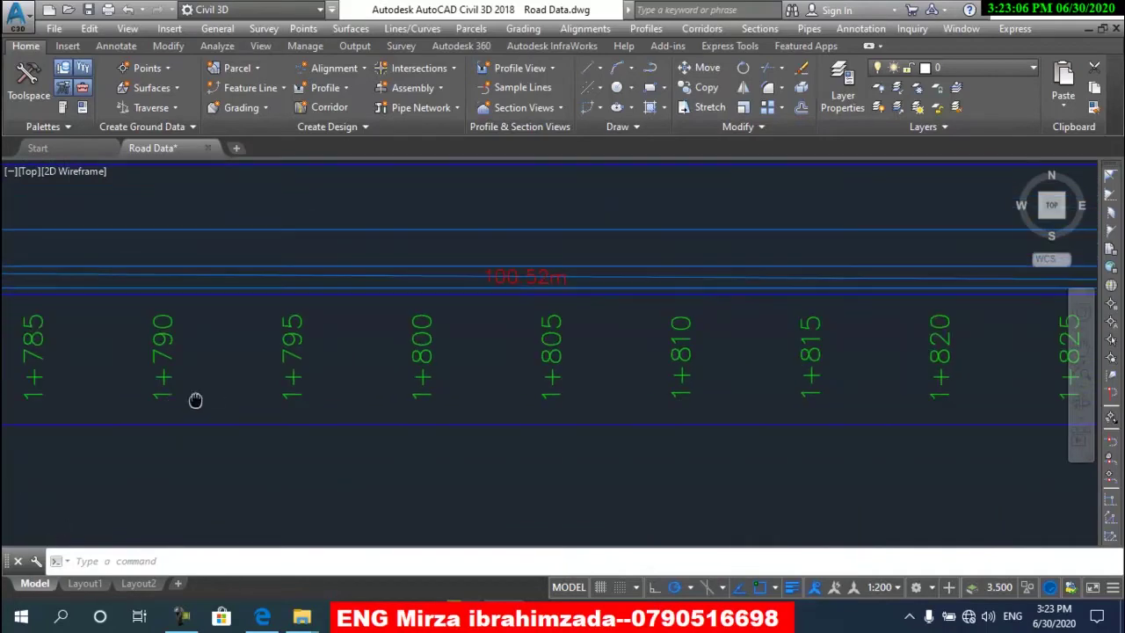
mouse_move(973, 357)
middle_down()
mouse_move(676, 432)
mouse_move(334, 434)
middle_up()
scroll(712, 419, down, 3)
middle_drag(699, 443, 326, 448)
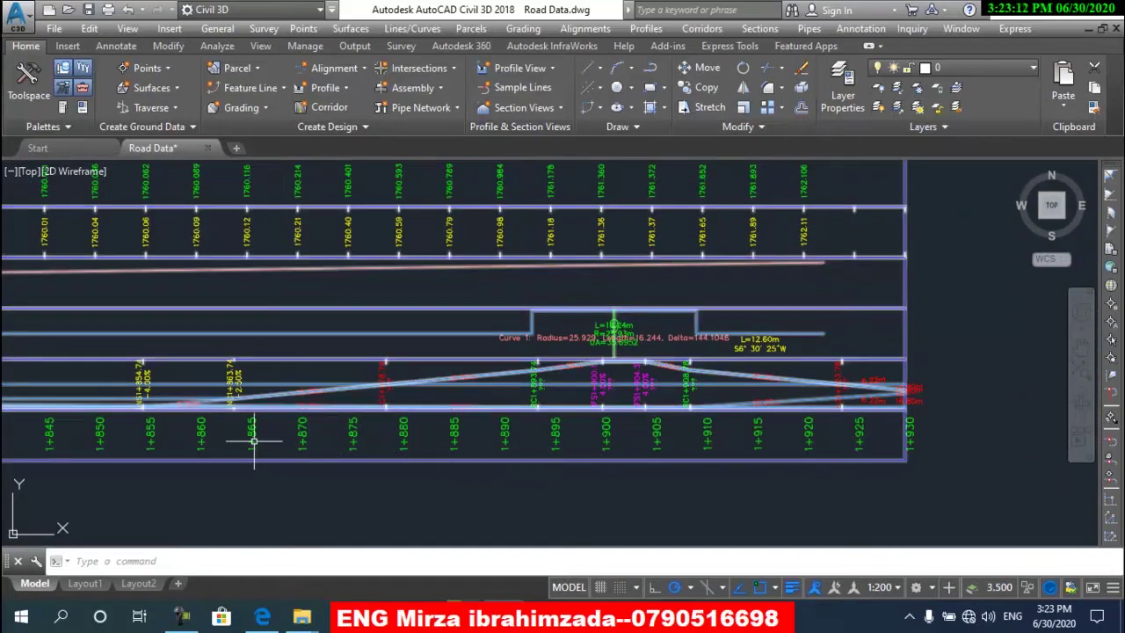
mouse_move(214, 440)
middle_down()
mouse_move(453, 431)
mouse_move(490, 447)
middle_up()
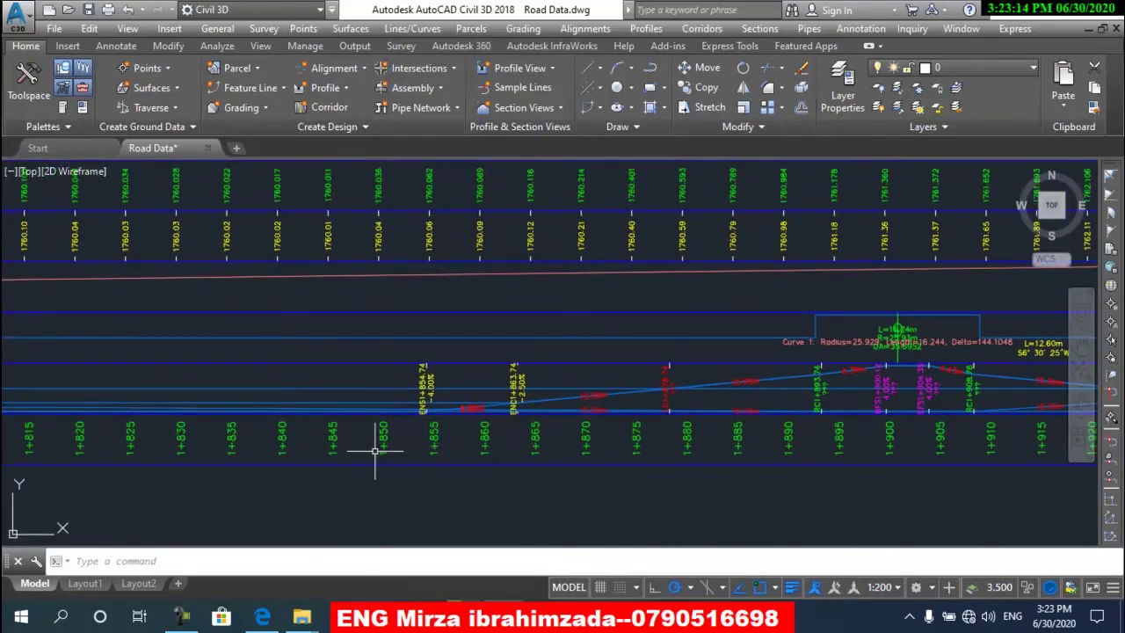
- Zoom out to reveal the whole profile and the rows of section sheets
scroll(329, 452, up, 5)
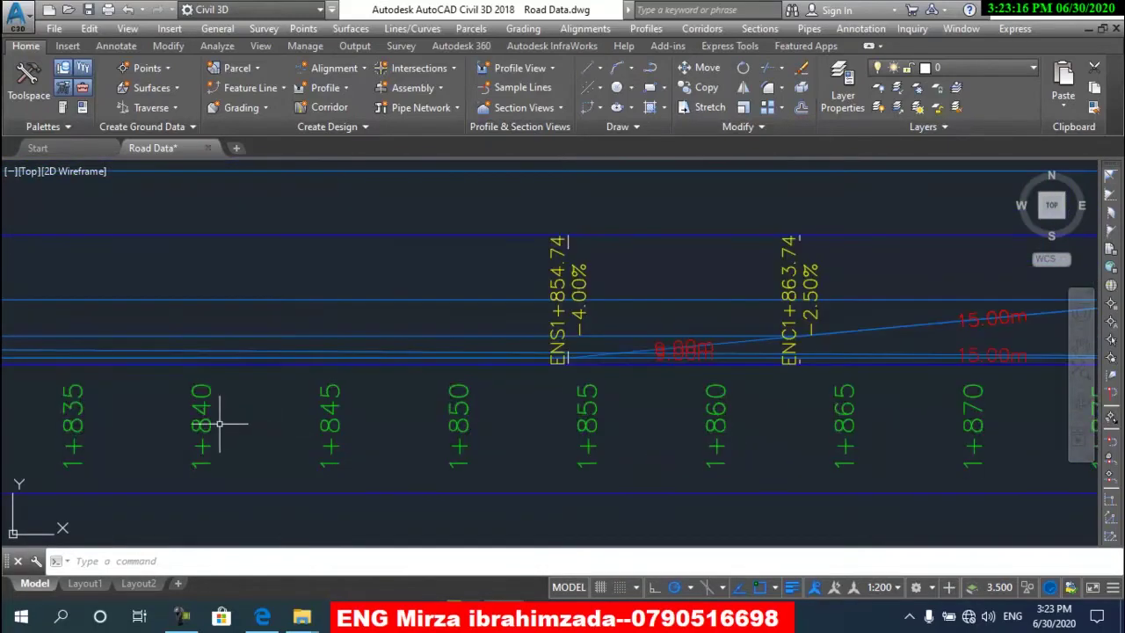
scroll(211, 418, down, 5)
scroll(203, 405, up, 5)
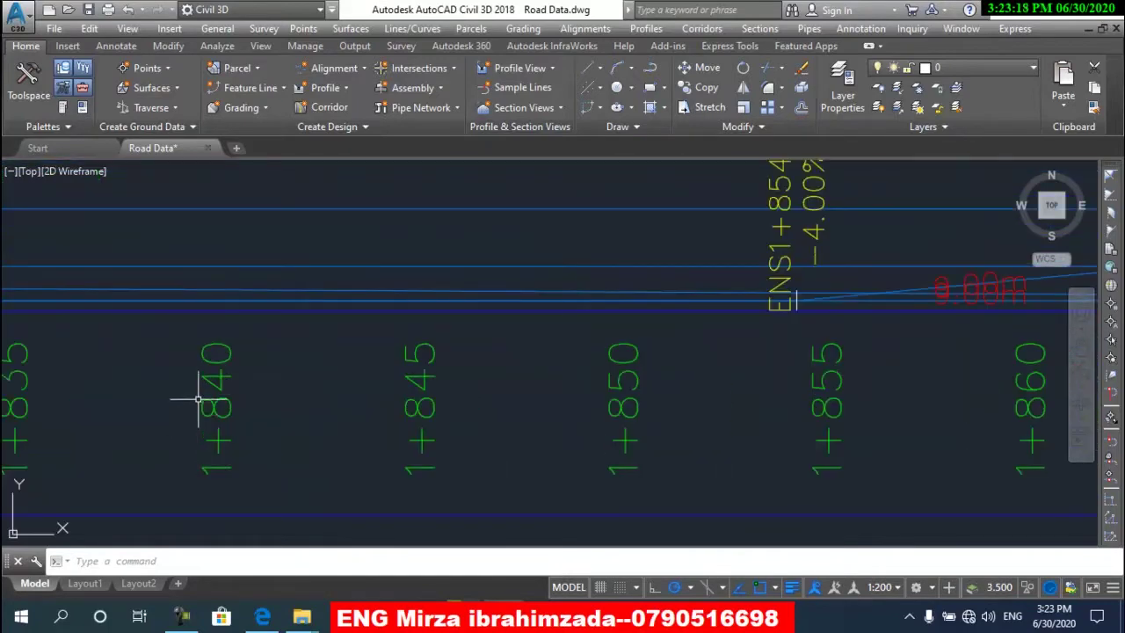
scroll(231, 281, down, 1)
scroll(231, 281, down, 2)
scroll(232, 344, down, 4)
mouse_move(231, 344)
middle_down()
mouse_move(226, 328)
mouse_move(226, 418)
middle_up()
scroll(222, 324, up, 1)
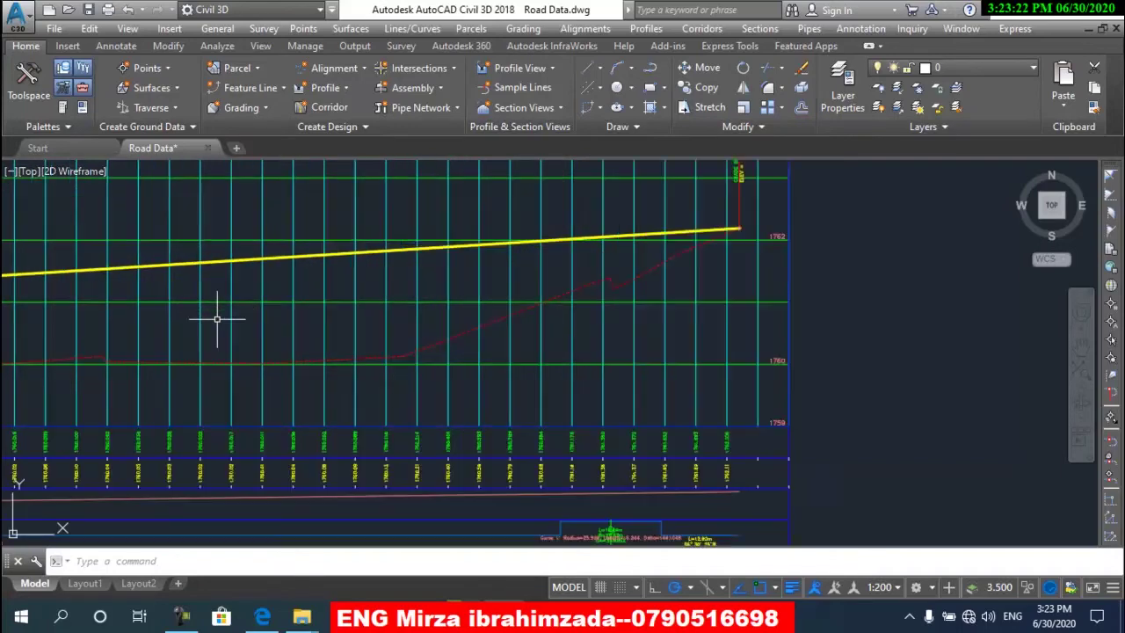
mouse_move(211, 319)
middle_down()
mouse_move(241, 337)
mouse_move(296, 314)
middle_up()
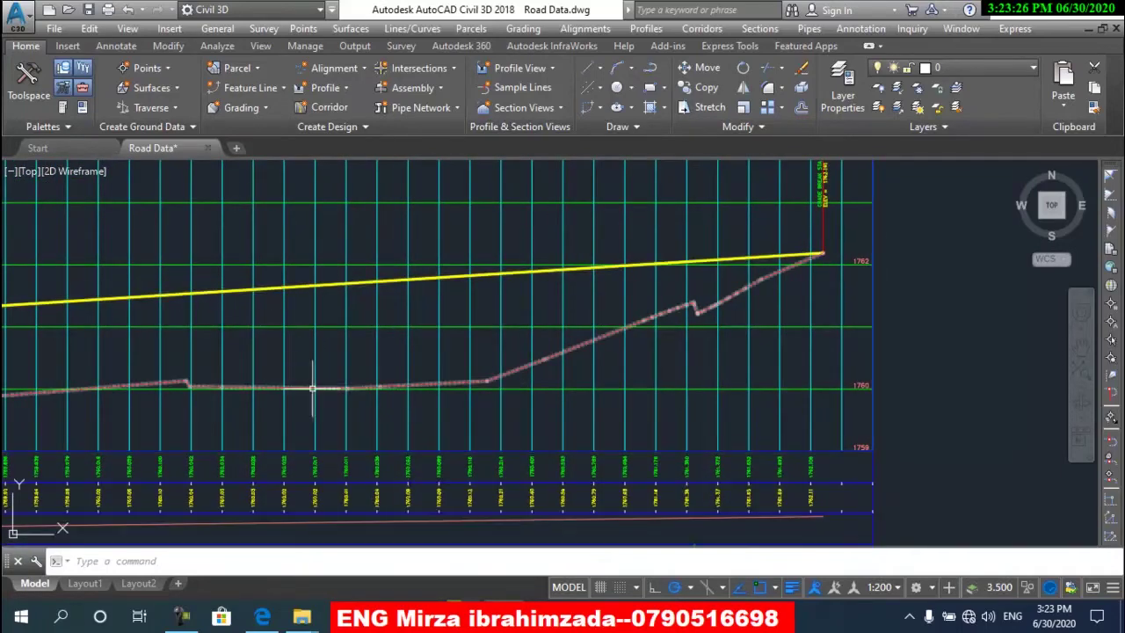
scroll(309, 386, up, 2)
scroll(304, 387, down, 2)
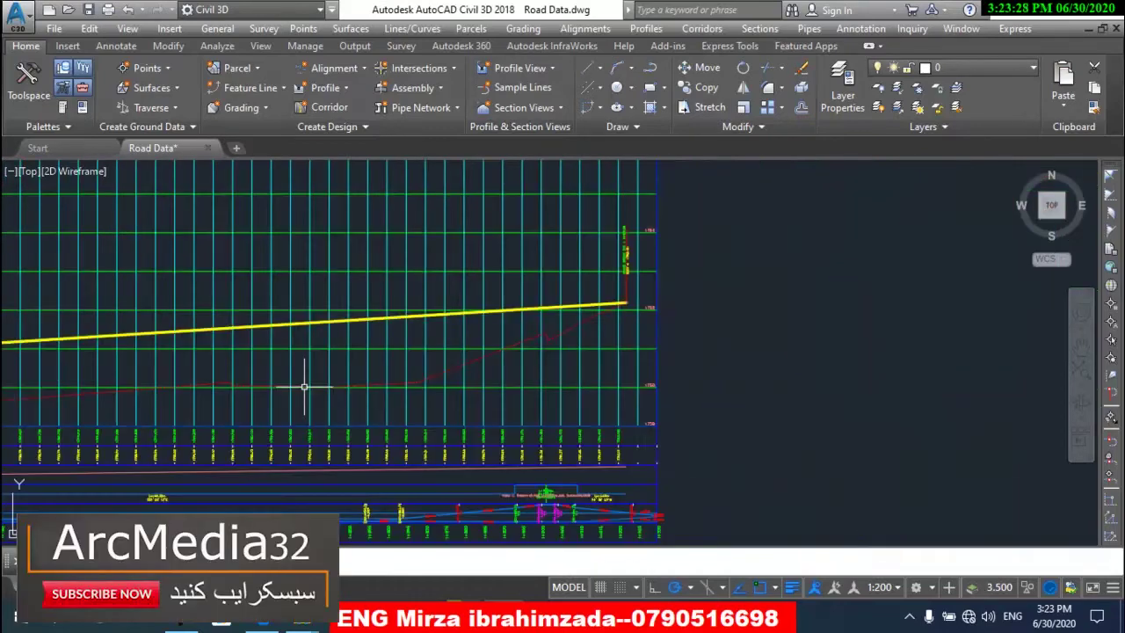
scroll(301, 384, down, 3)
scroll(389, 382, down, 2)
middle_drag(389, 382, 529, 316)
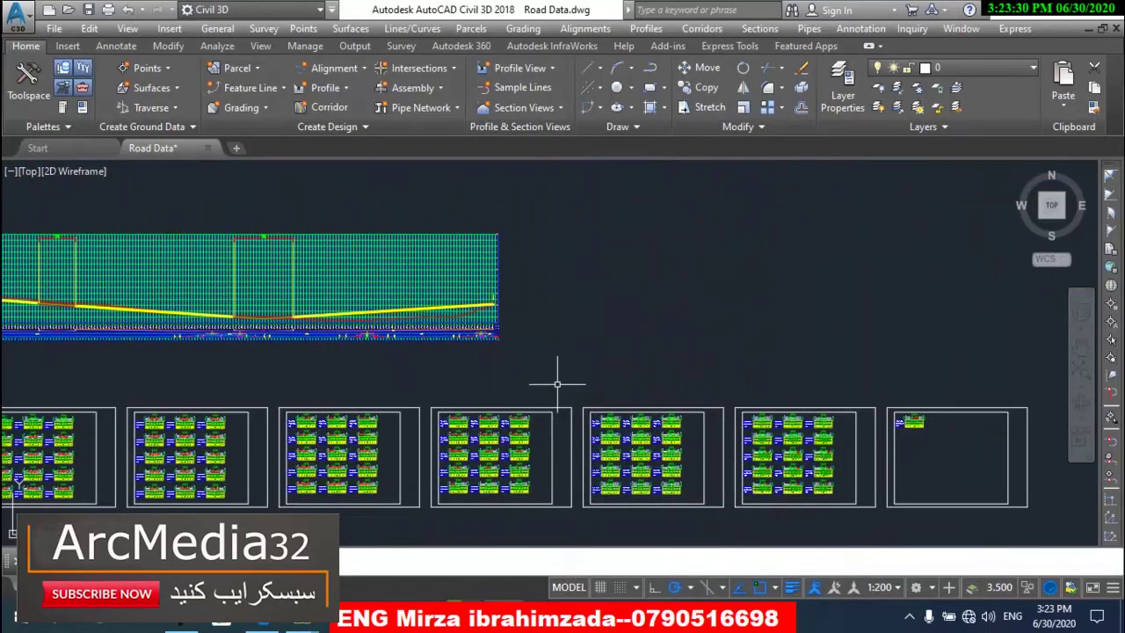
- Zoom into one section sheet showing cross-sections 0+033.23 through 0+041.58
scroll(462, 376, up, 2)
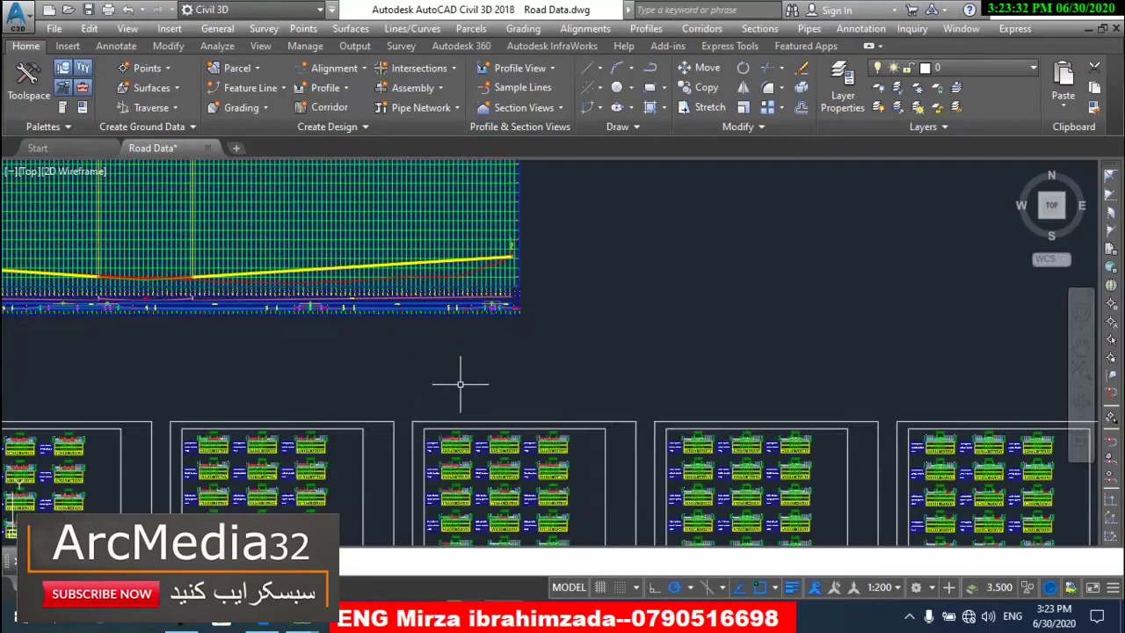
scroll(620, 326, down, 2)
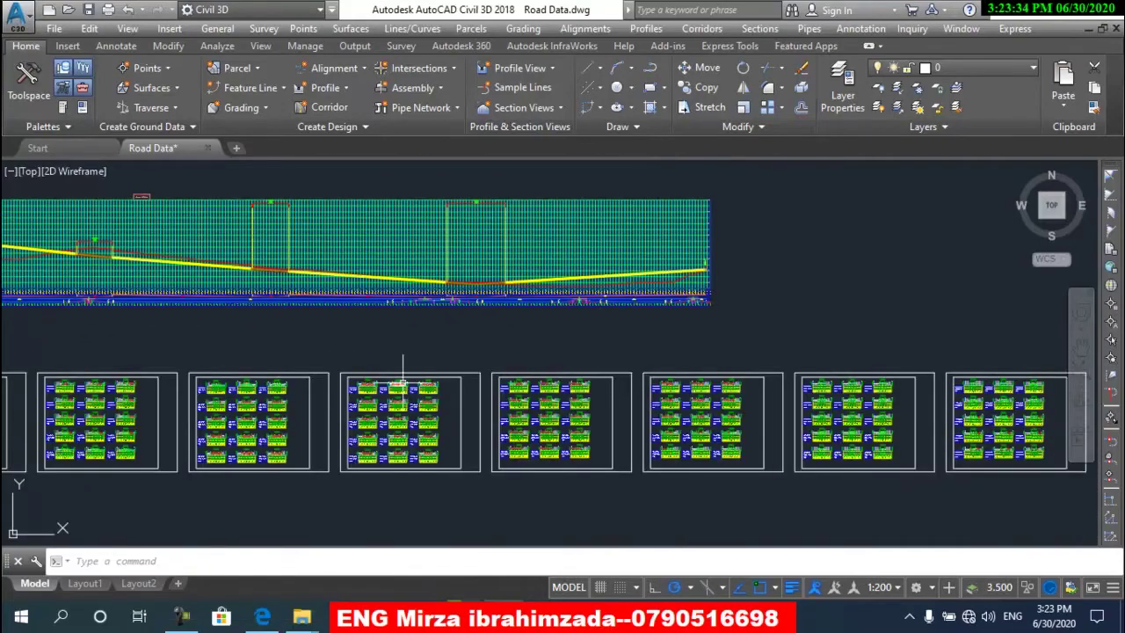
middle_drag(402, 385, 628, 355)
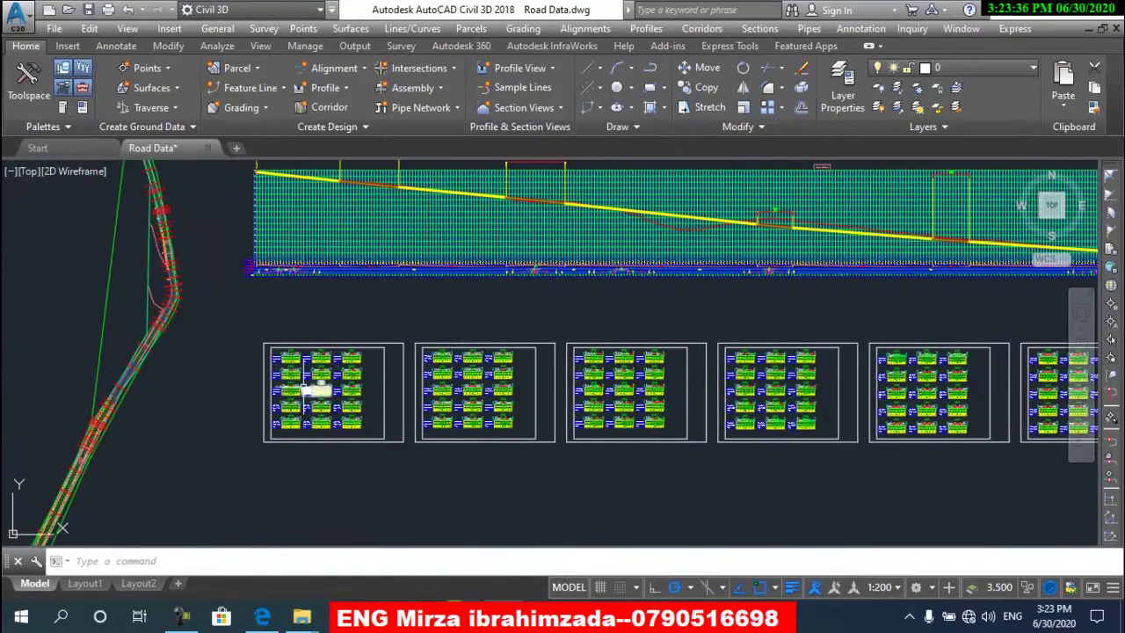
scroll(309, 387, up, 5)
middle_drag(303, 350, 296, 390)
scroll(296, 389, up, 5)
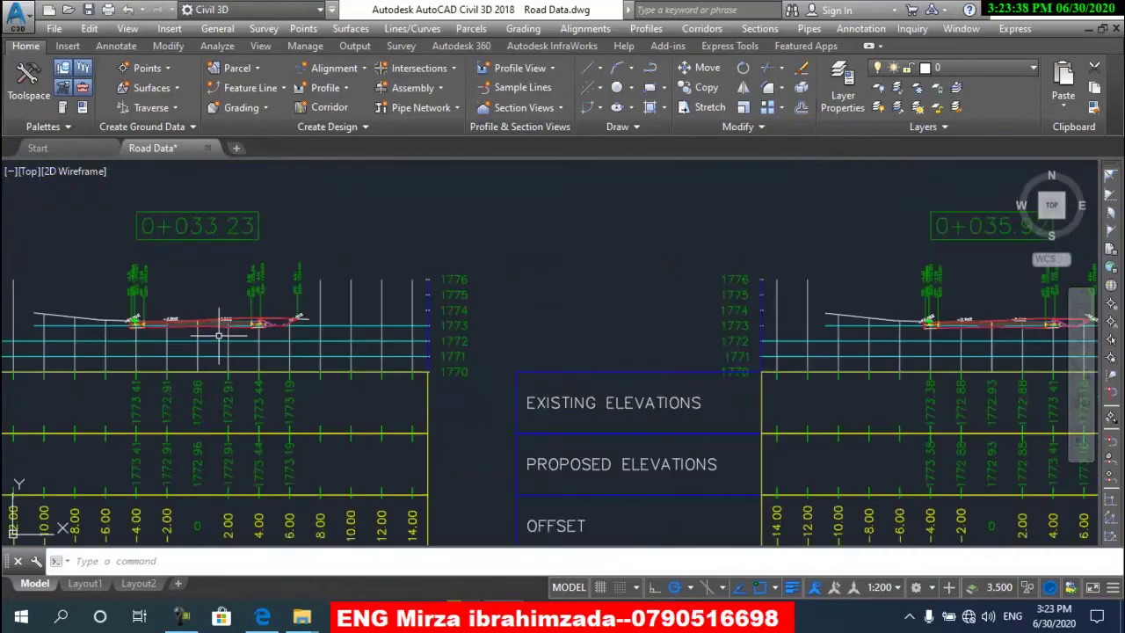
scroll(220, 334, down, 4)
scroll(352, 313, down, 3)
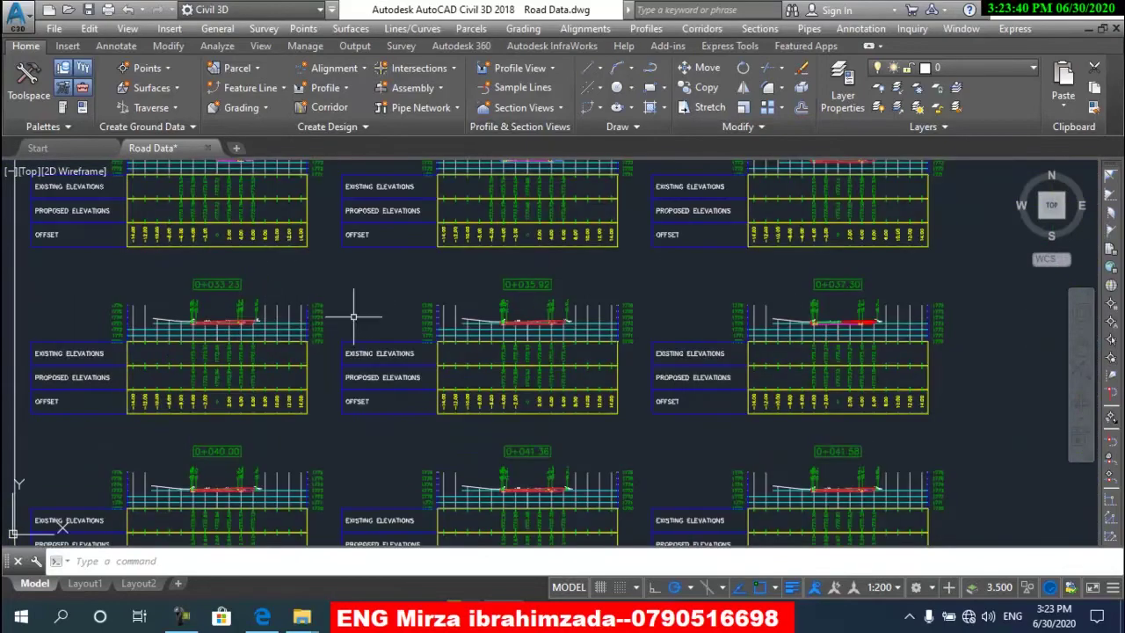
- Generate a volume report for Alignment - (1) using Material List - (1) and browse for its style sheet
click(759, 28)
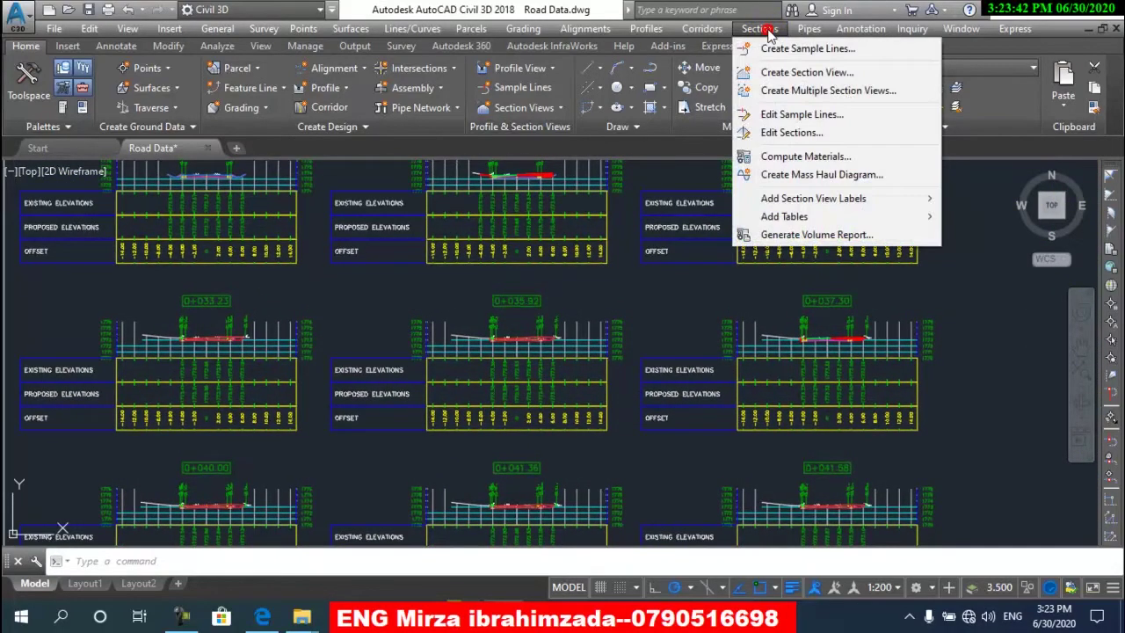
click(847, 236)
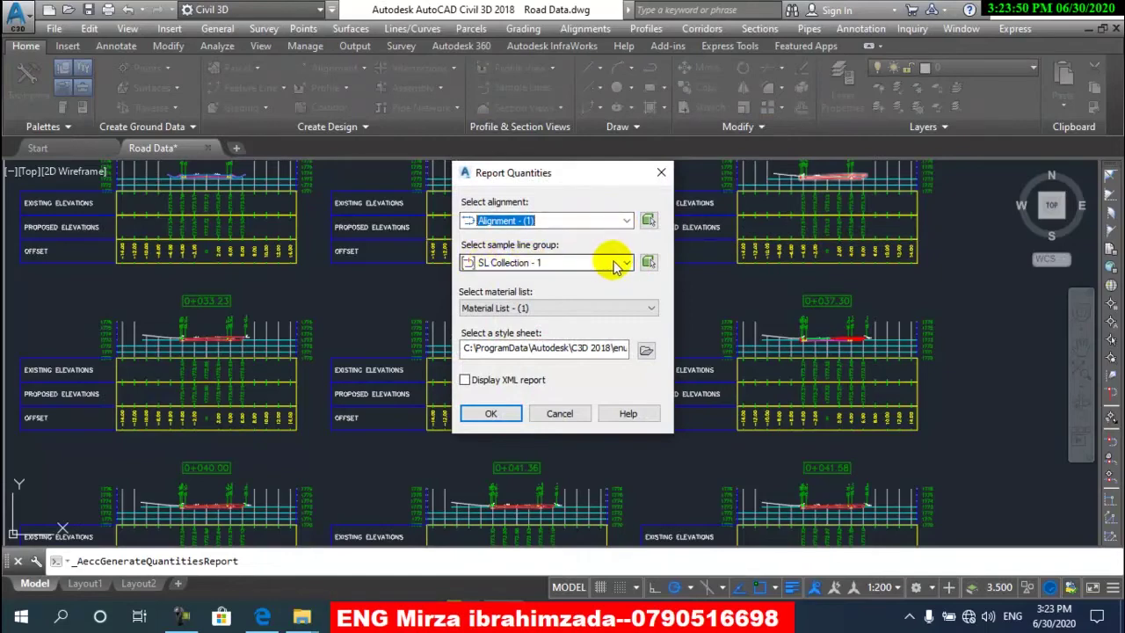
click(626, 310)
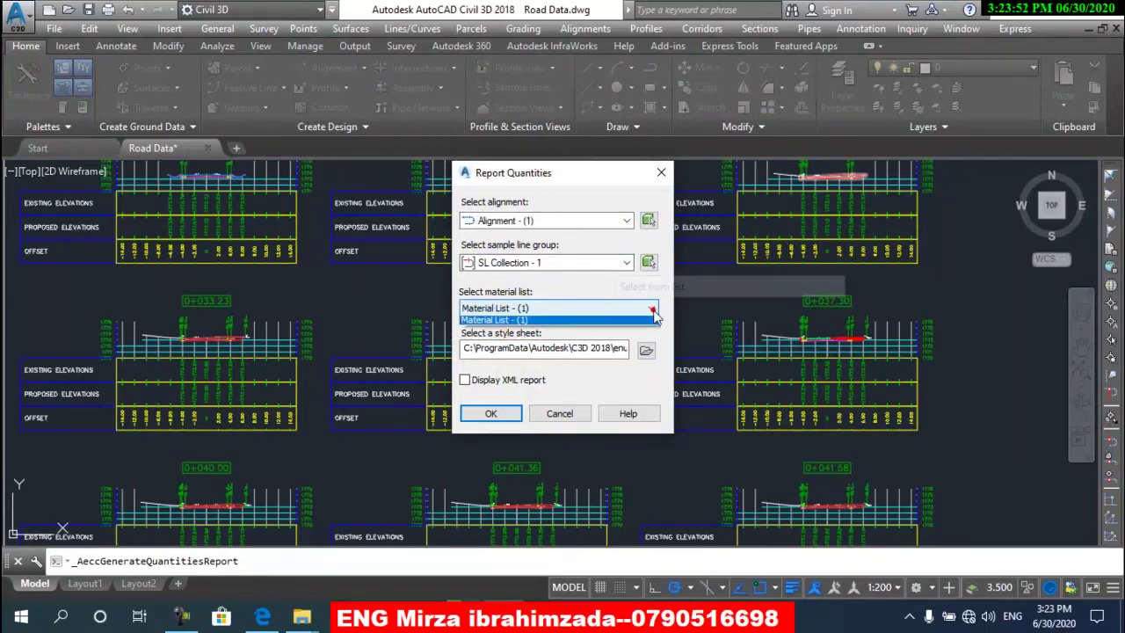
click(576, 321)
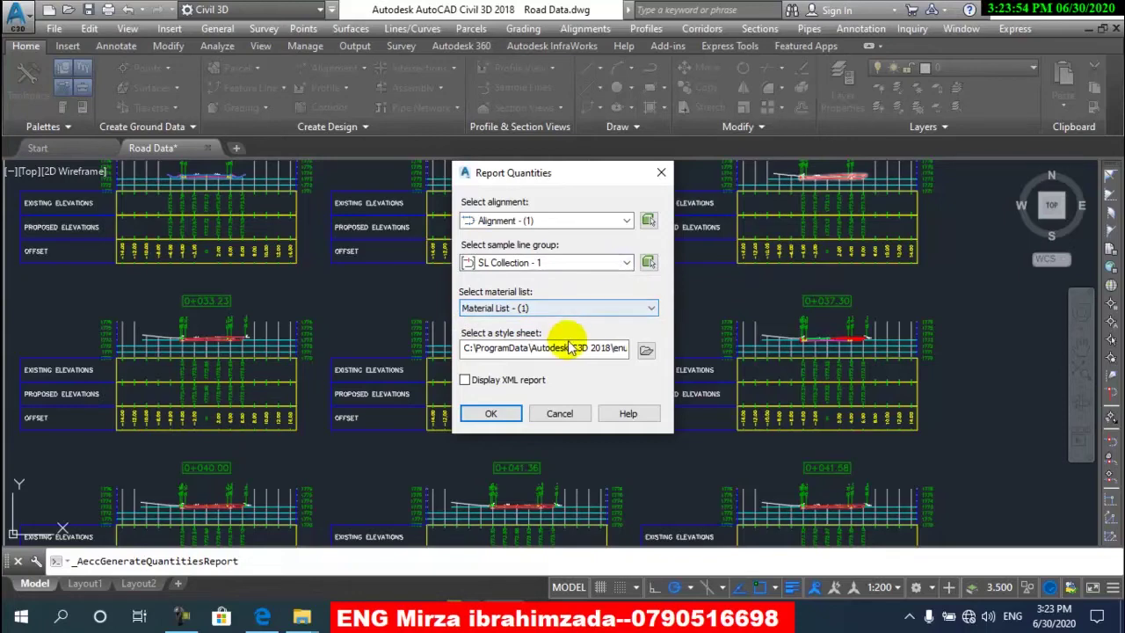
click(645, 350)
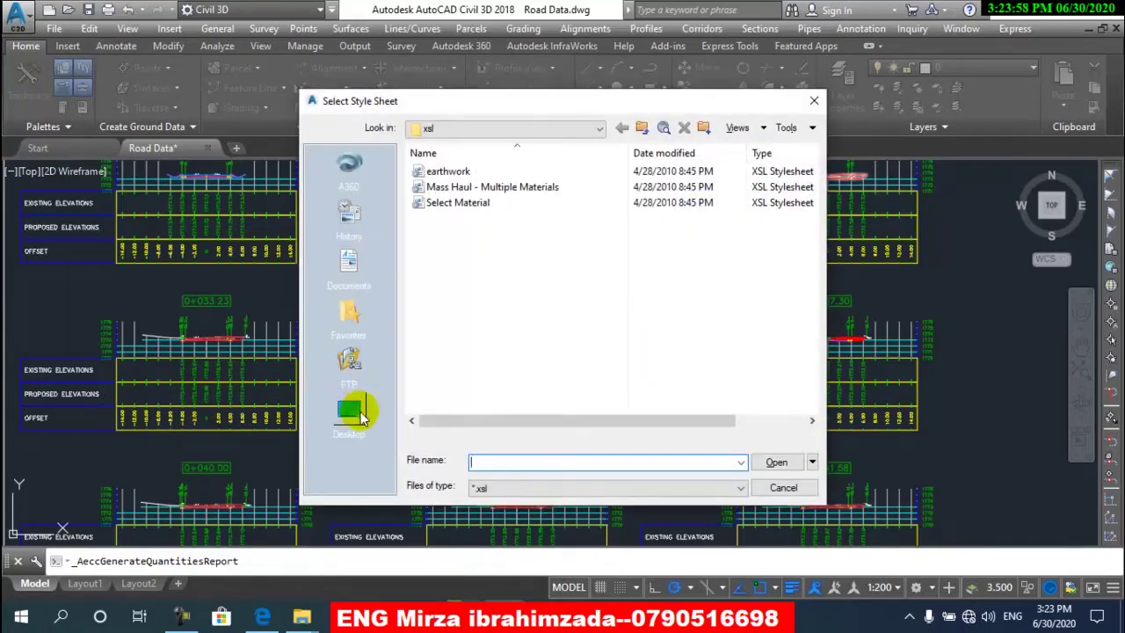
- Choose Report.xsl on Local Disk (D:) as the style sheet and toggle the Display XML report option
click(349, 422)
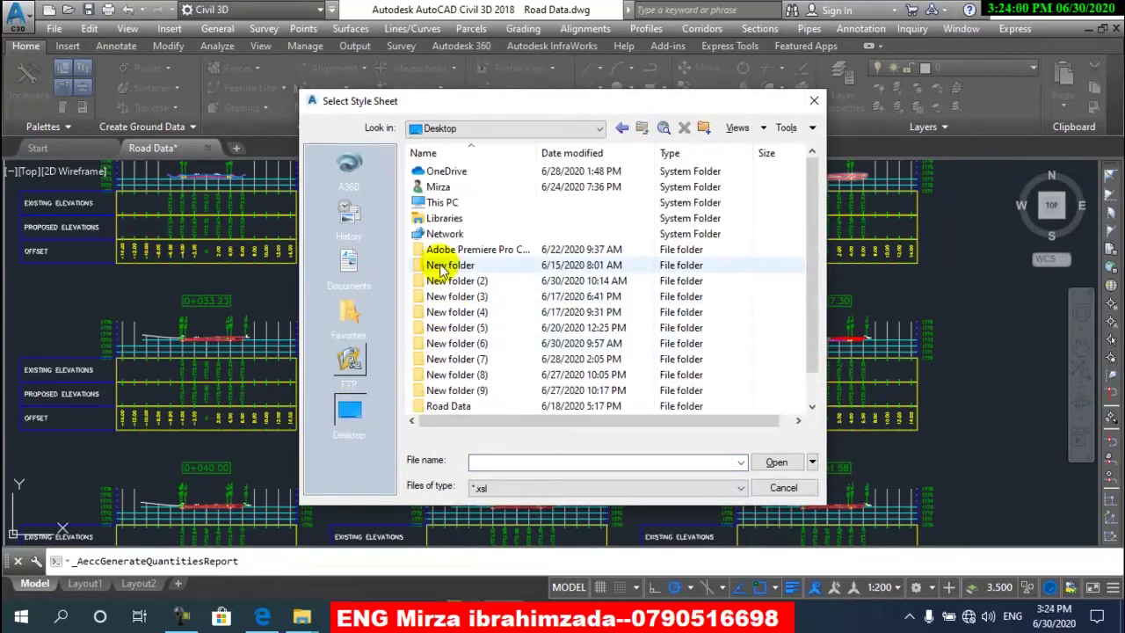
double_click(435, 203)
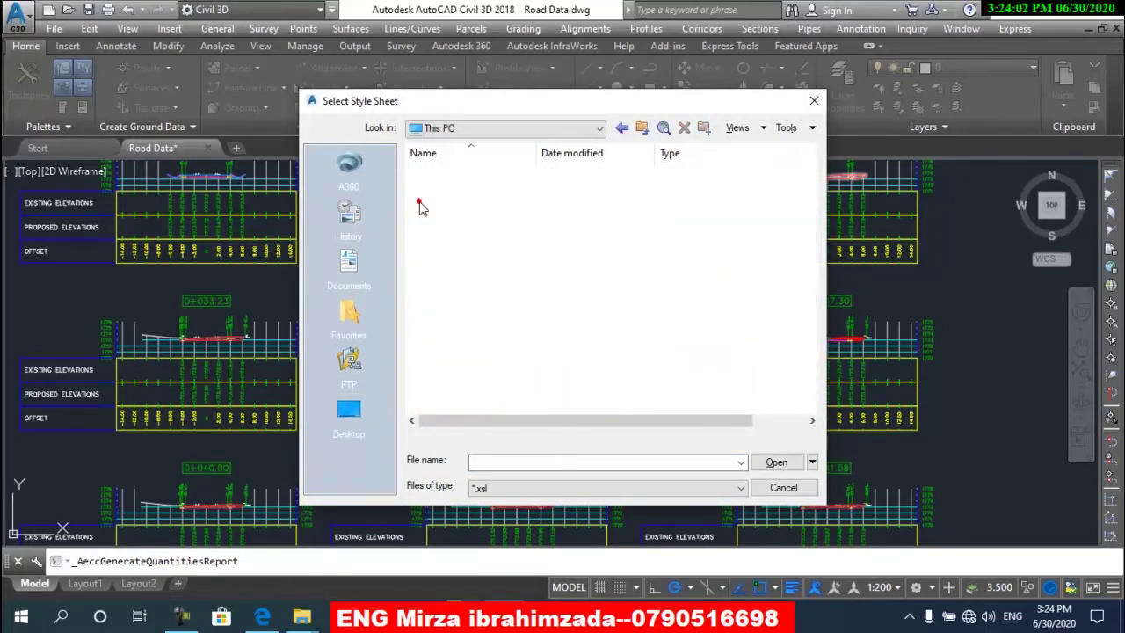
double_click(462, 356)
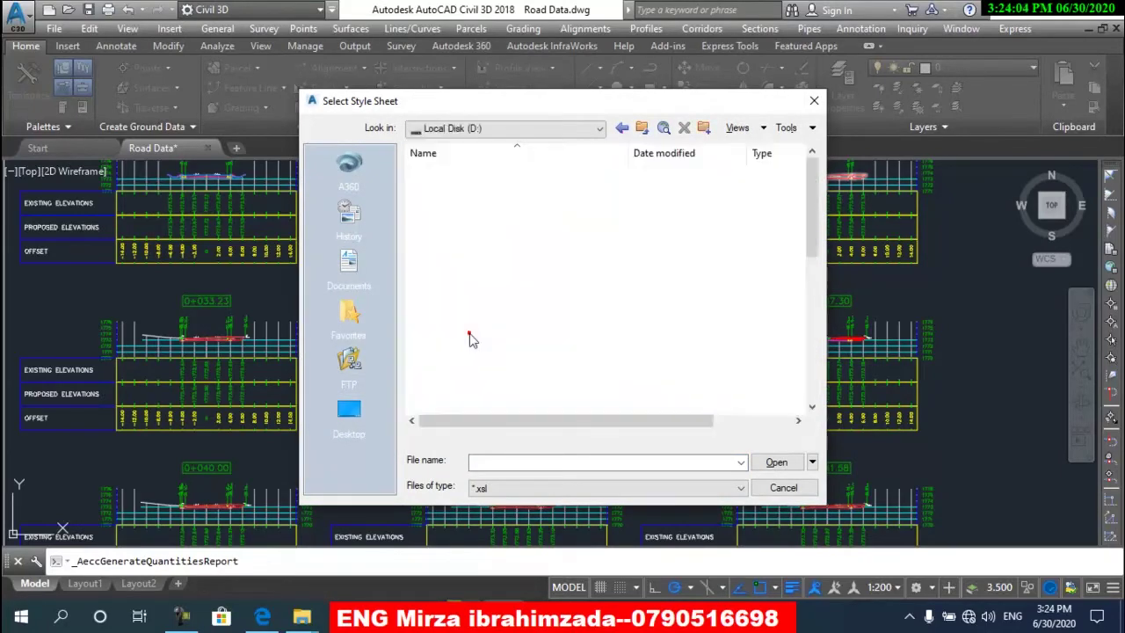
click(498, 461)
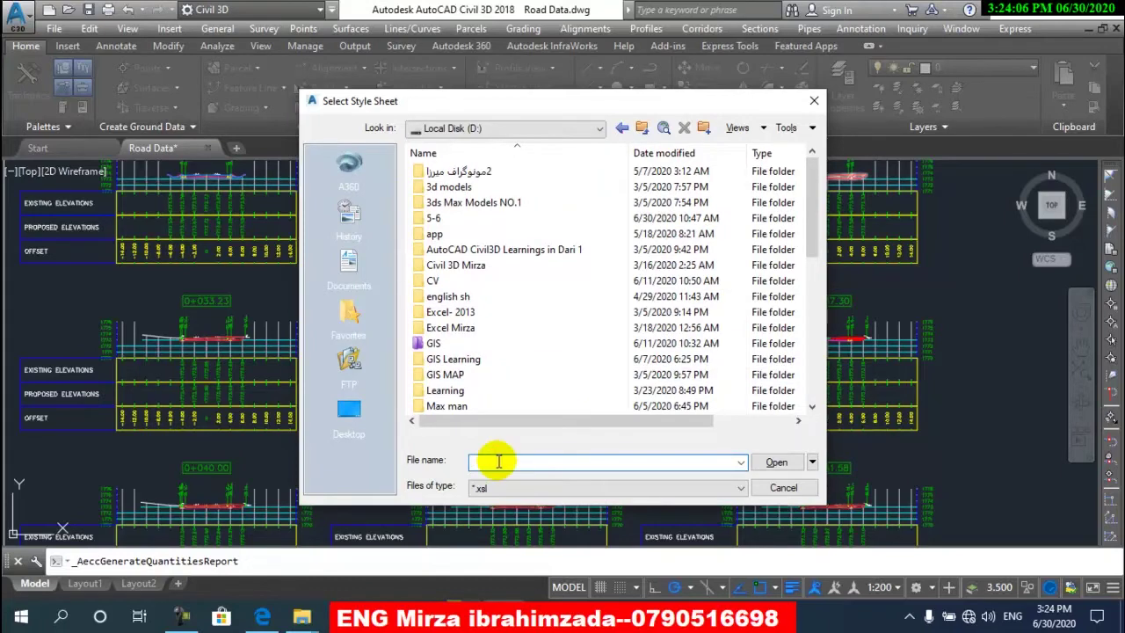
text(Re)
text(port)
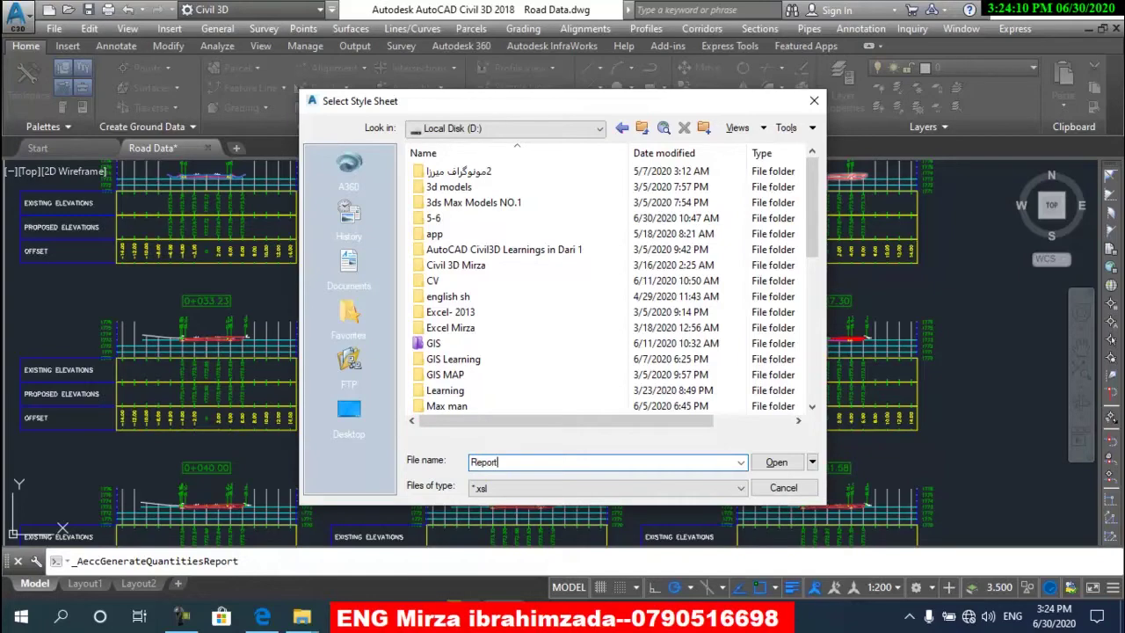
click(592, 490)
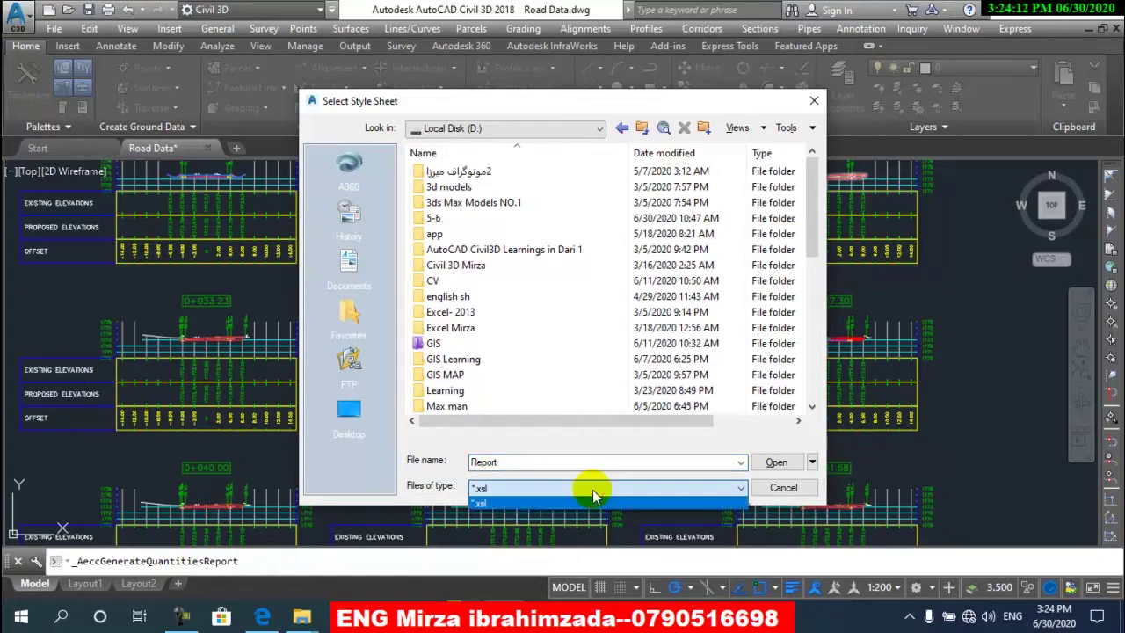
click(592, 489)
click(774, 462)
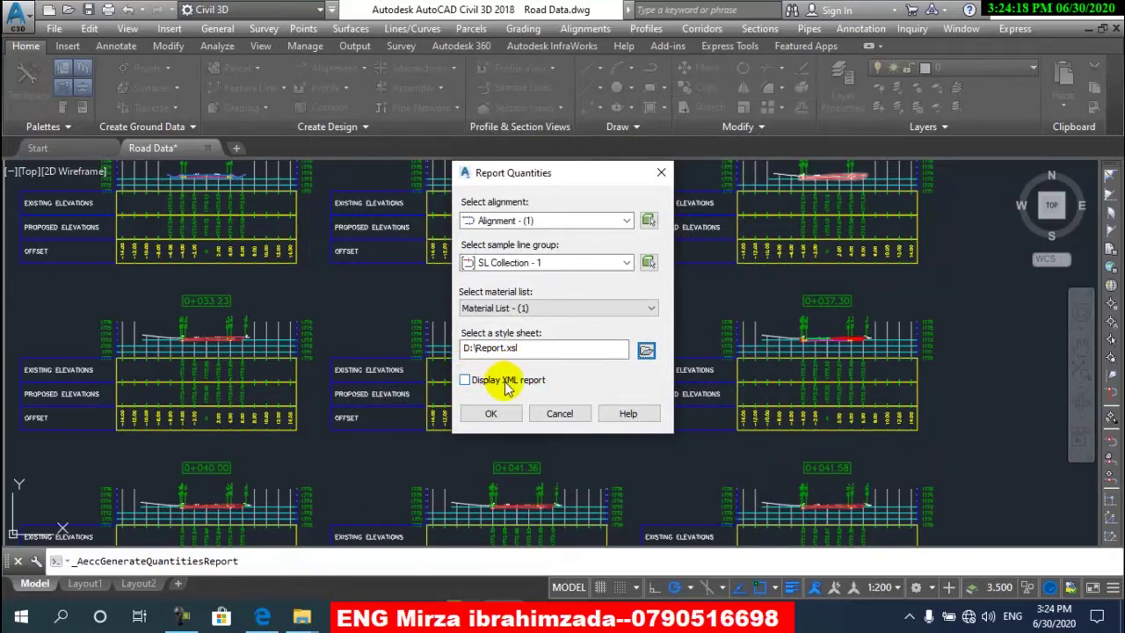
click(465, 380)
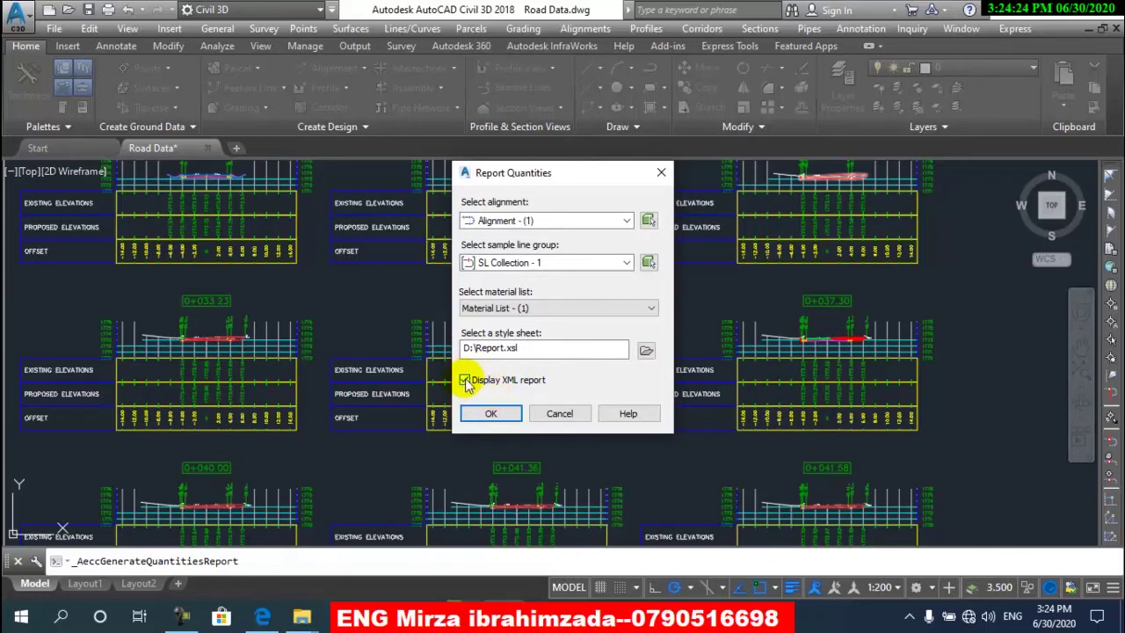
click(490, 414)
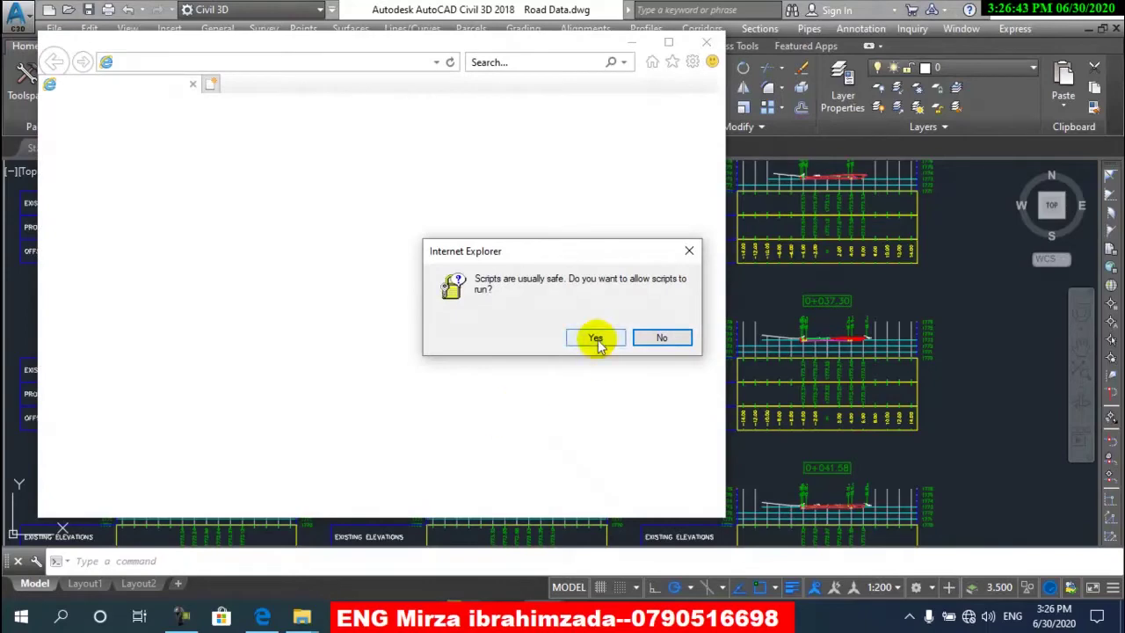
click(596, 341)
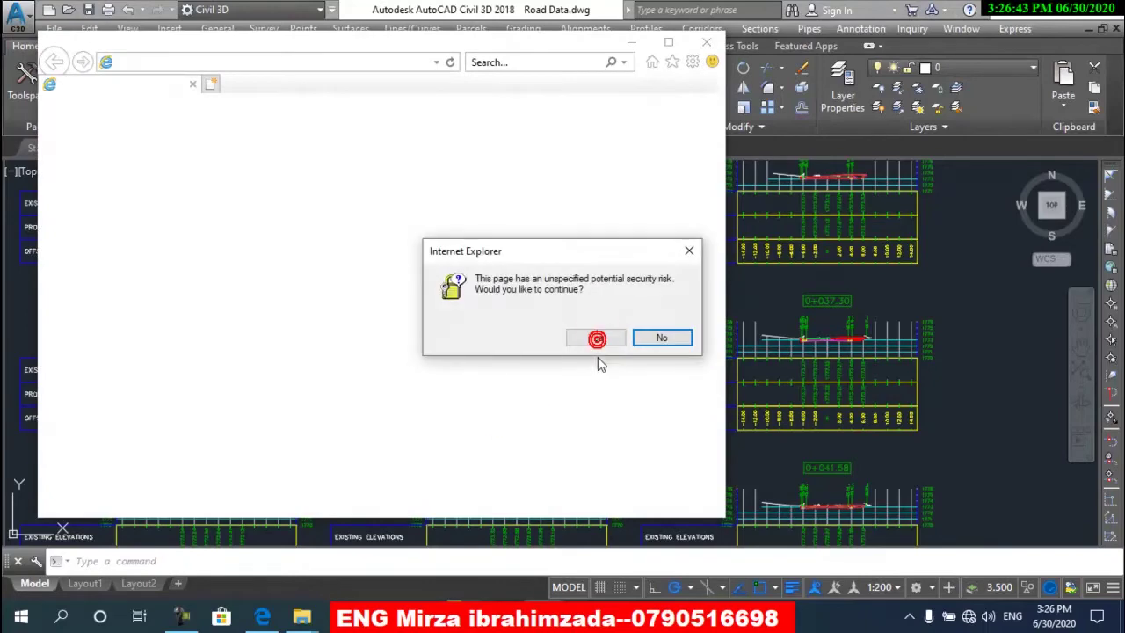
click(598, 343)
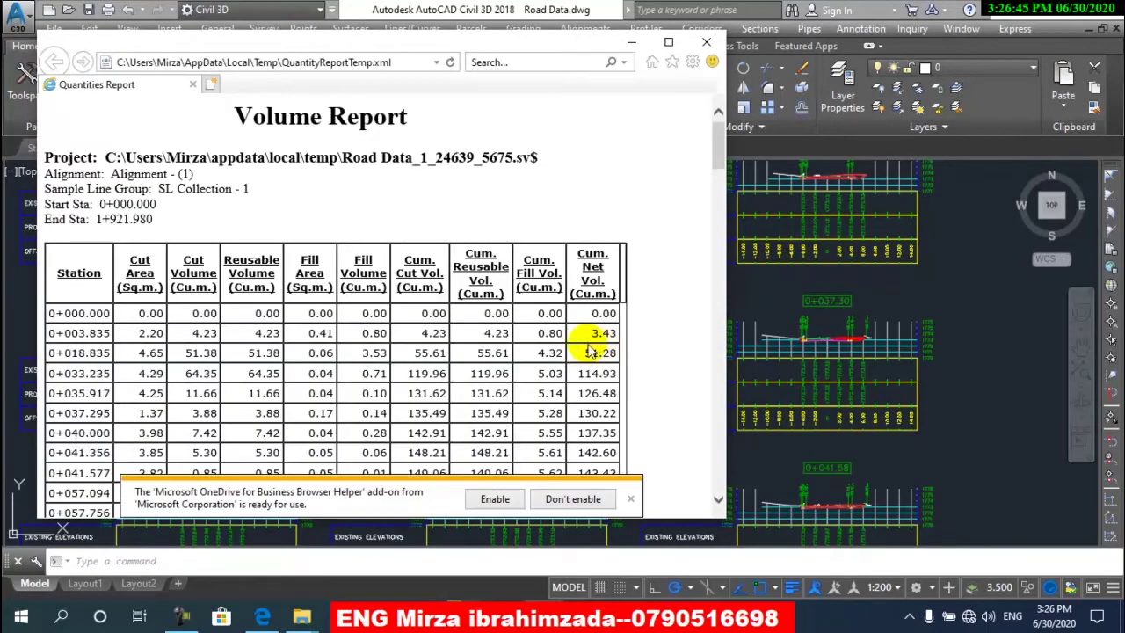
scroll(235, 299, down, 3)
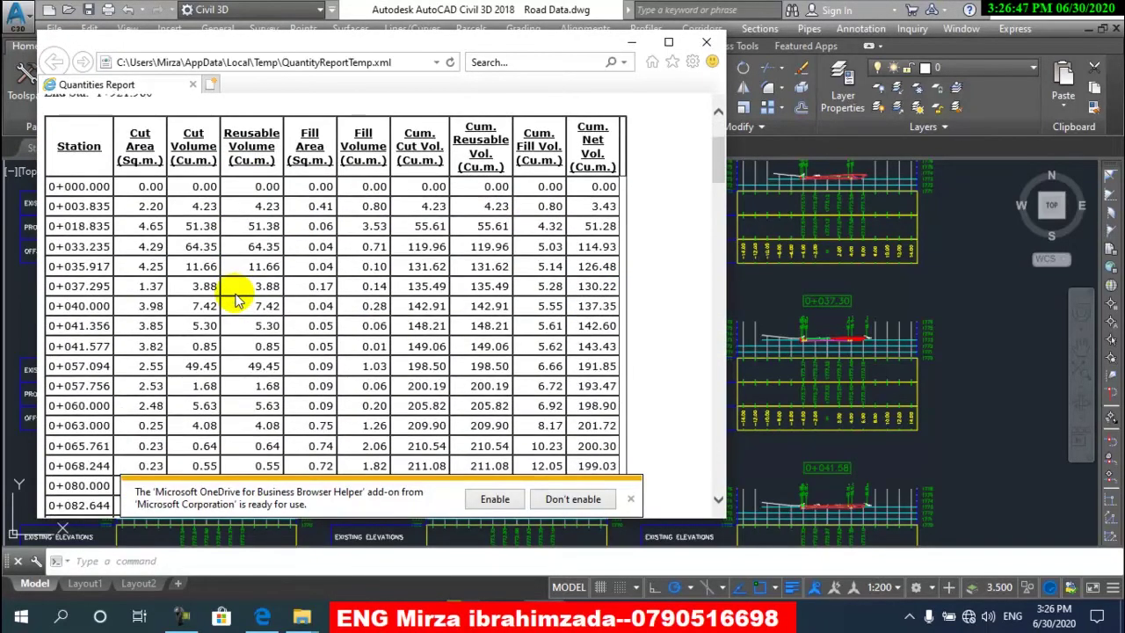
scroll(236, 298, up, 3)
drag(436, 47, 539, 50)
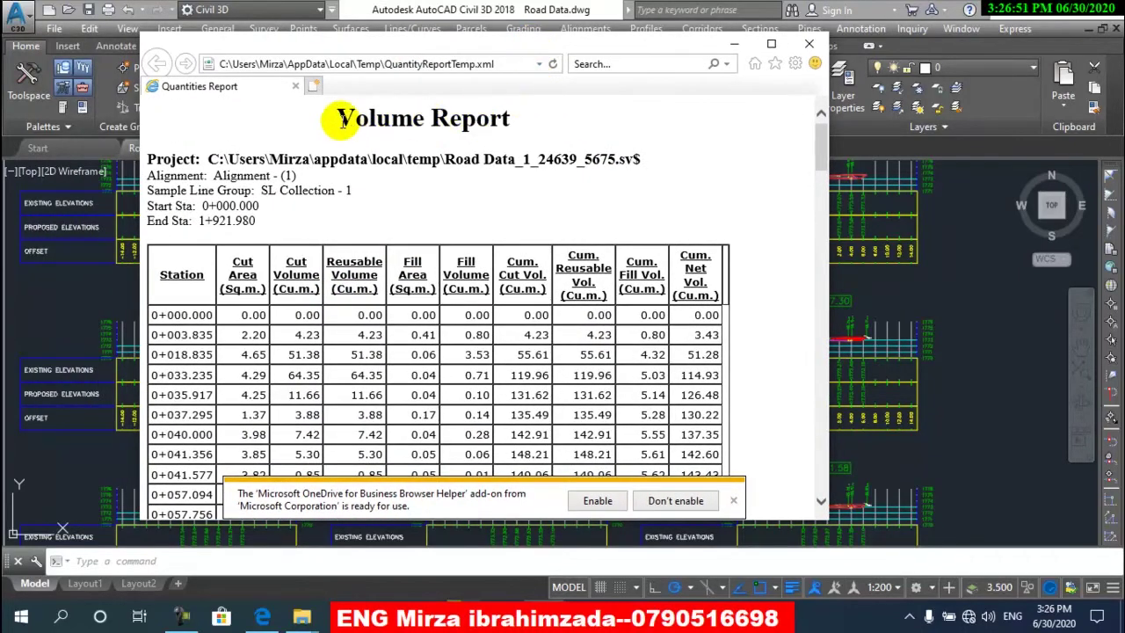
drag(341, 118, 514, 121)
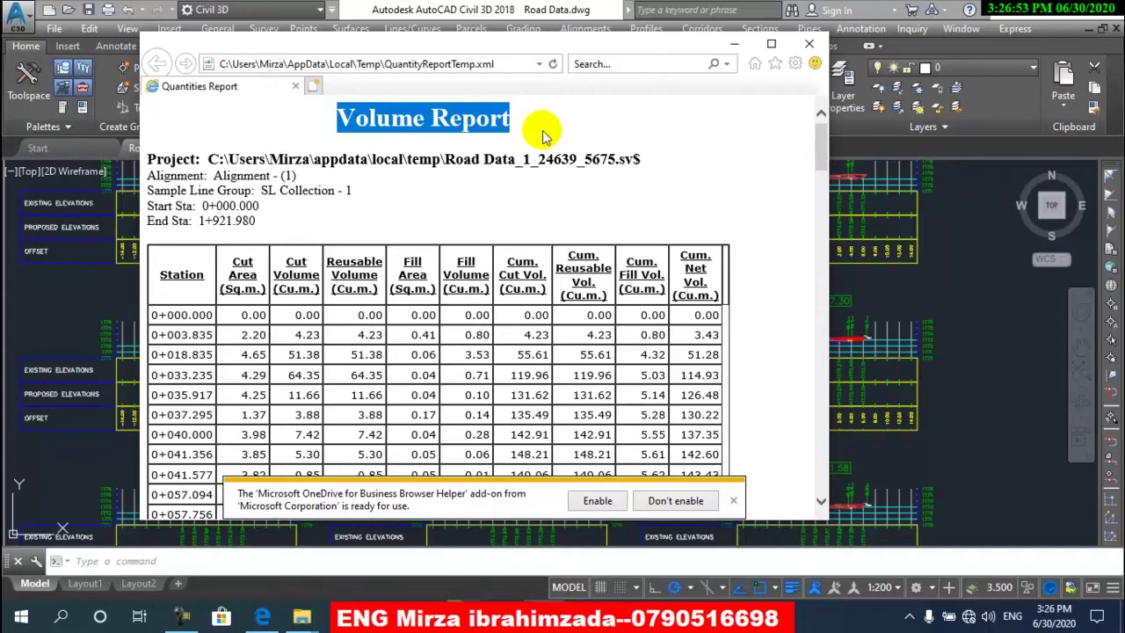
drag(148, 158, 220, 162)
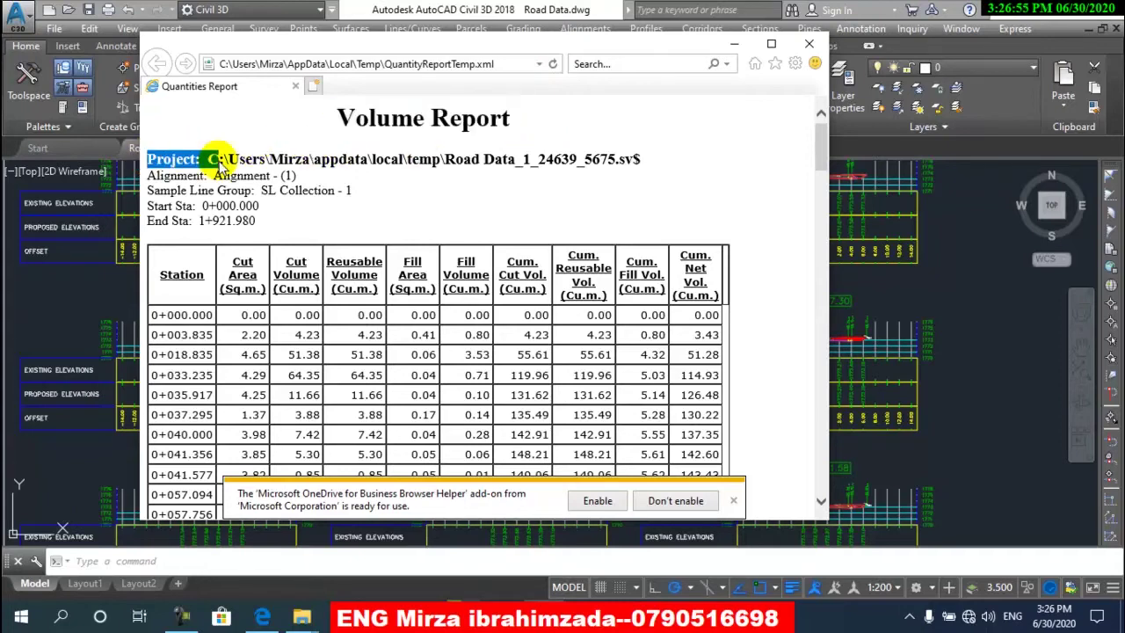
drag(148, 176, 297, 176)
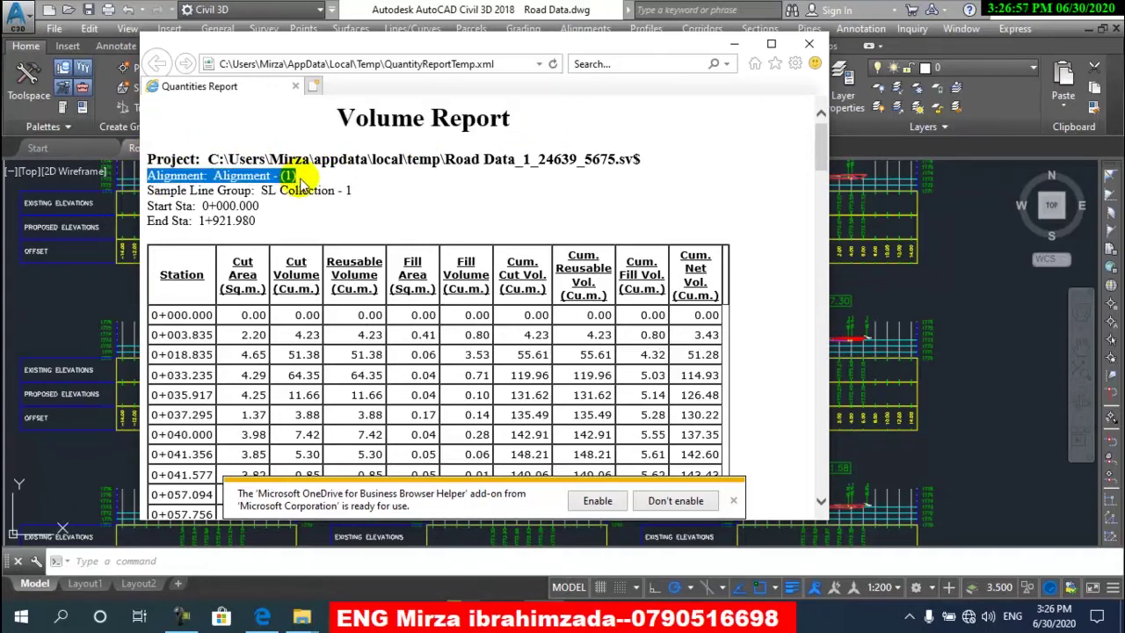
drag(148, 191, 252, 192)
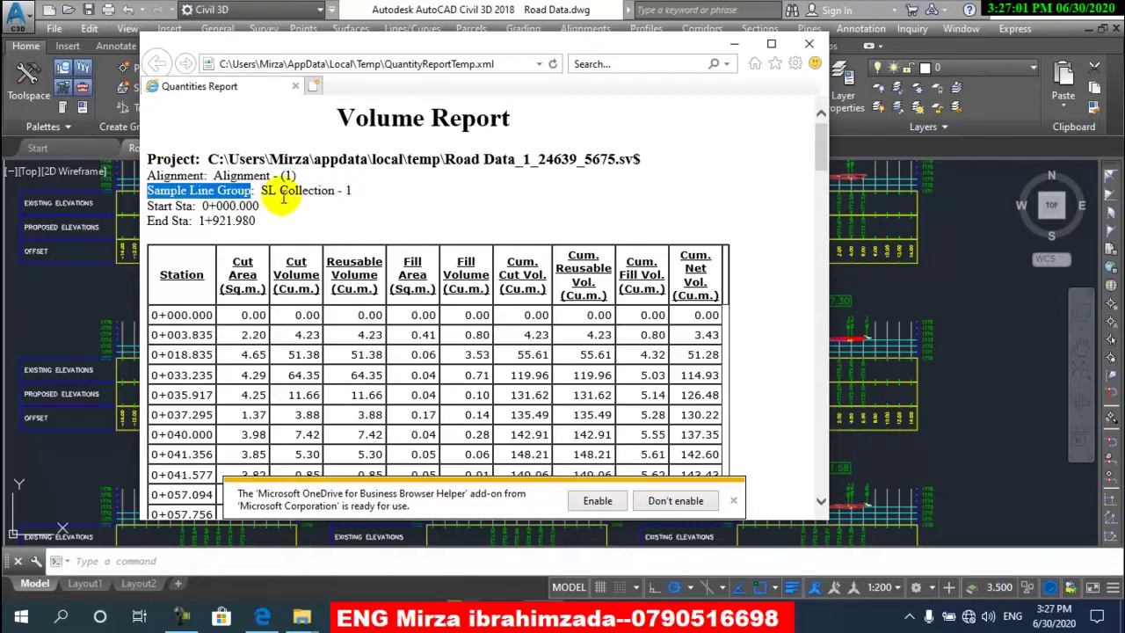
drag(200, 206, 261, 207)
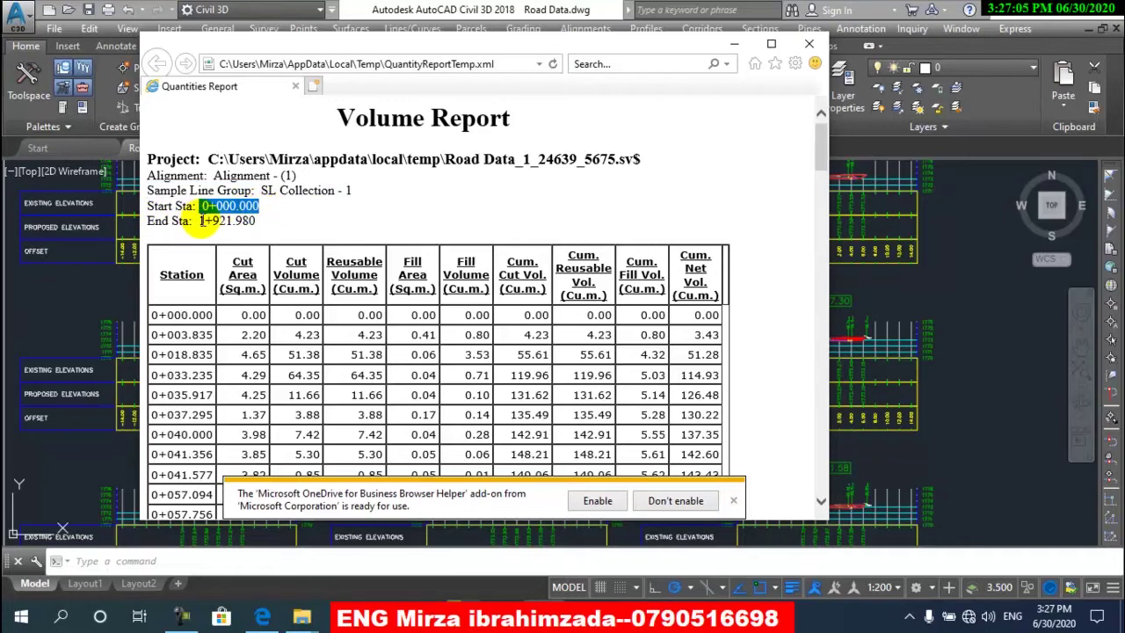
drag(201, 221, 253, 221)
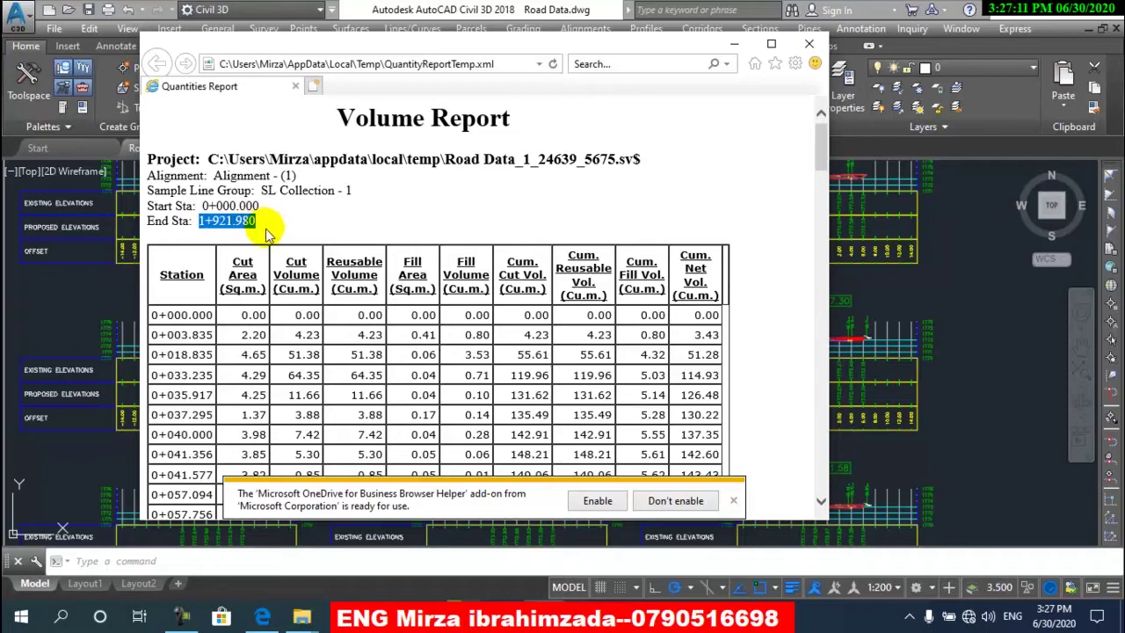
scroll(180, 268, down, 1)
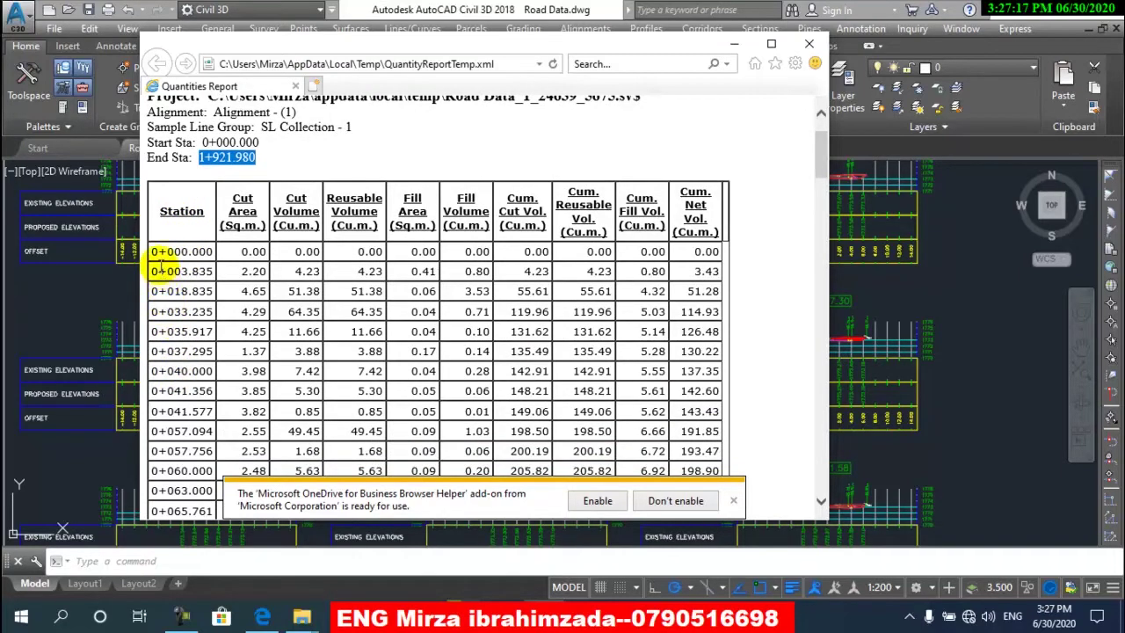
- Highlight the station values and the 4.65 Cut Area while reviewing the report table
drag(152, 252, 210, 252)
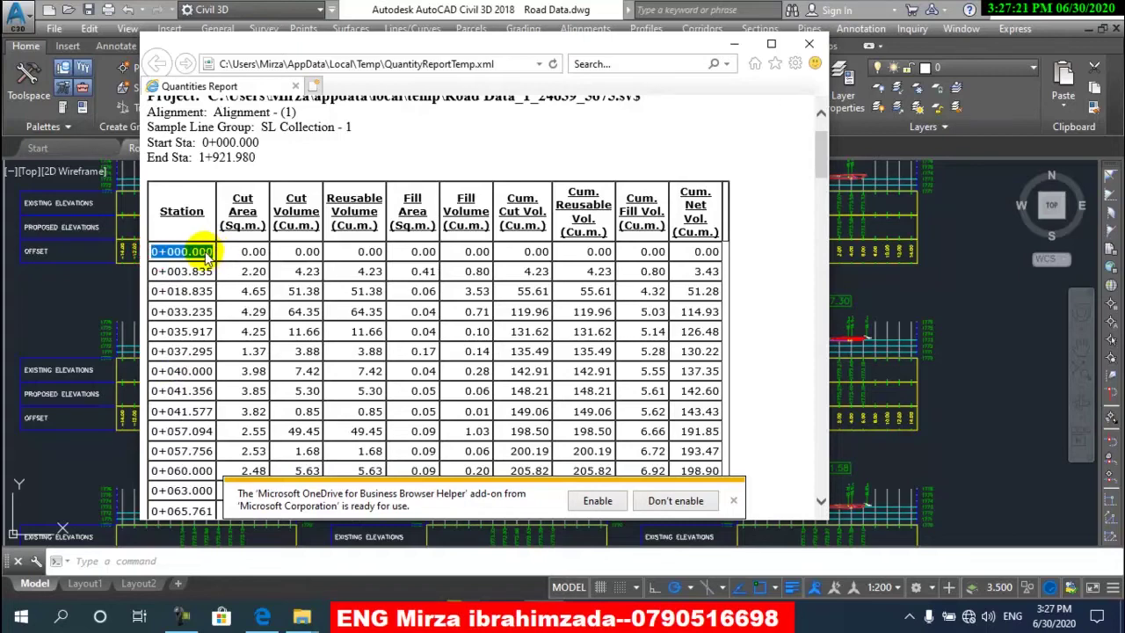
drag(158, 272, 213, 271)
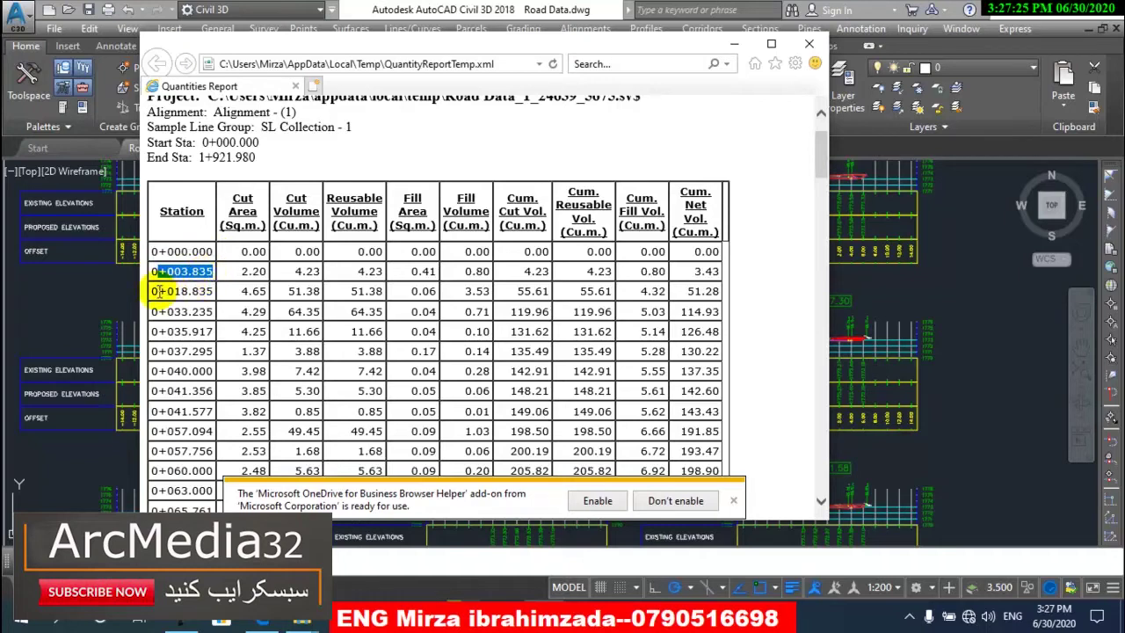
mouse_move(158, 291)
mouse_down()
mouse_move(212, 291)
mouse_move(213, 313)
mouse_up()
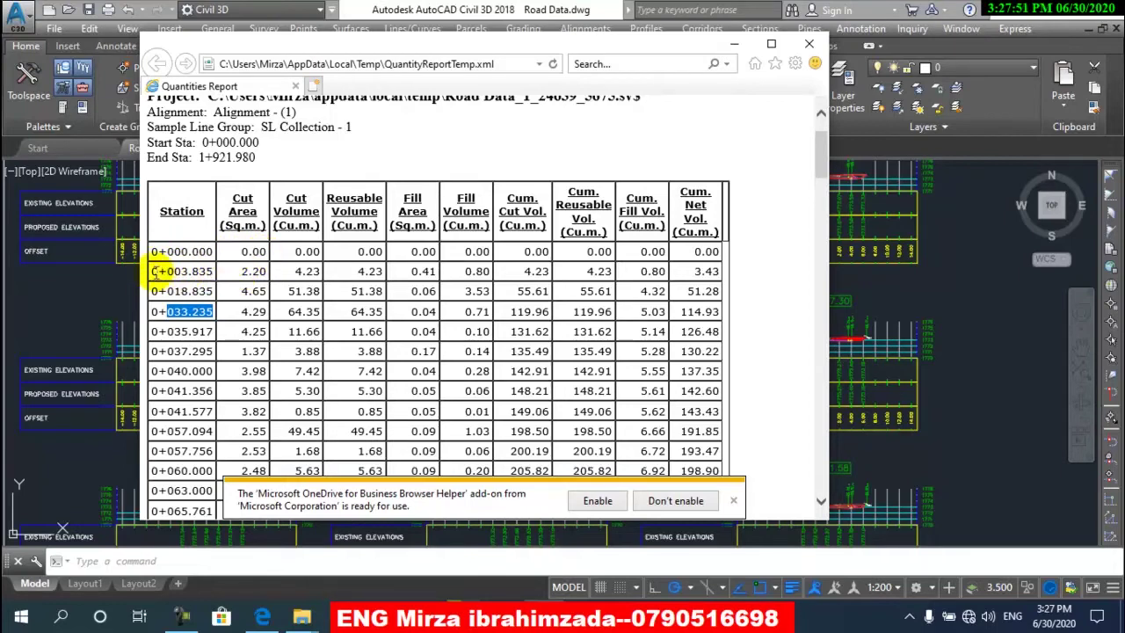
drag(154, 272, 272, 280)
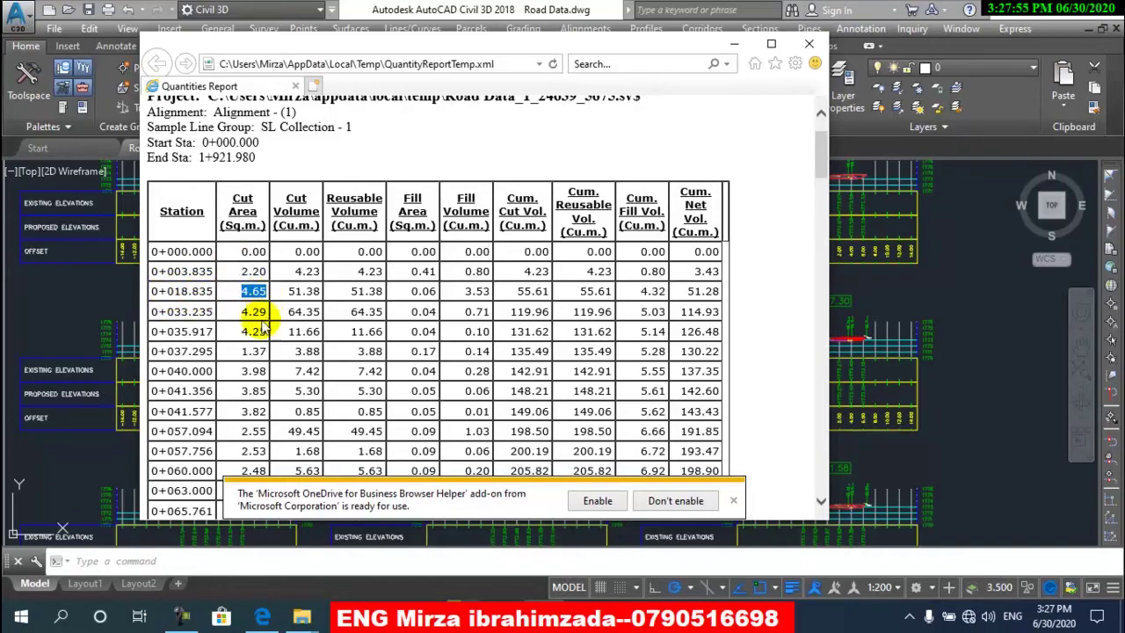
scroll(255, 325, down, 3)
scroll(255, 369, down, 2)
scroll(258, 351, up, 2)
scroll(258, 334, up, 3)
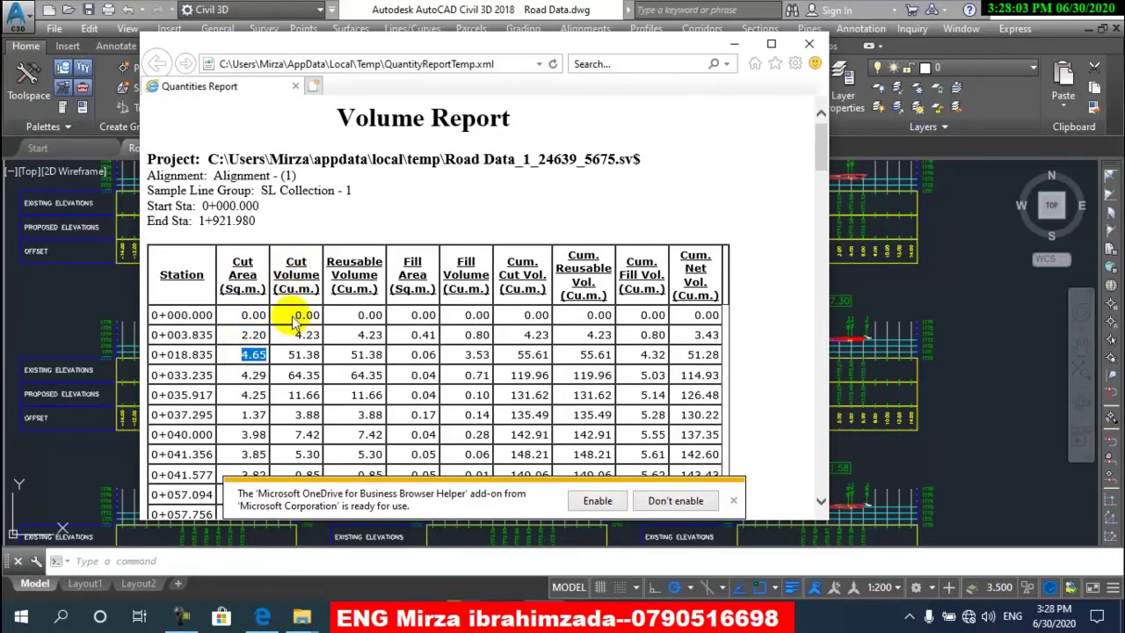
scroll(299, 411, down, 1)
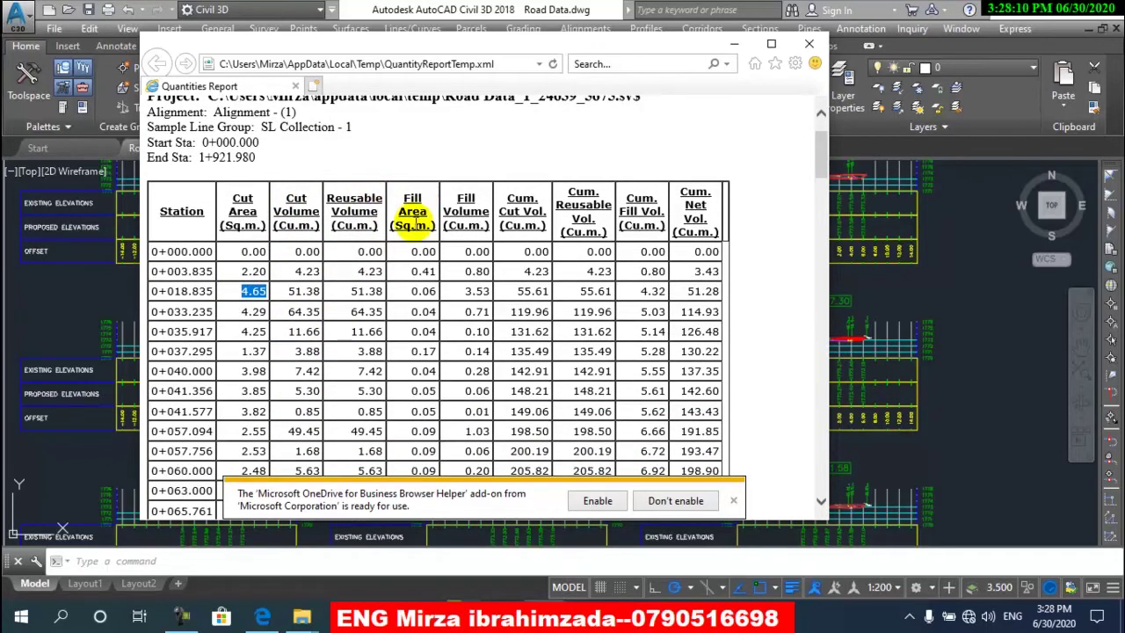
scroll(514, 292, down, 5)
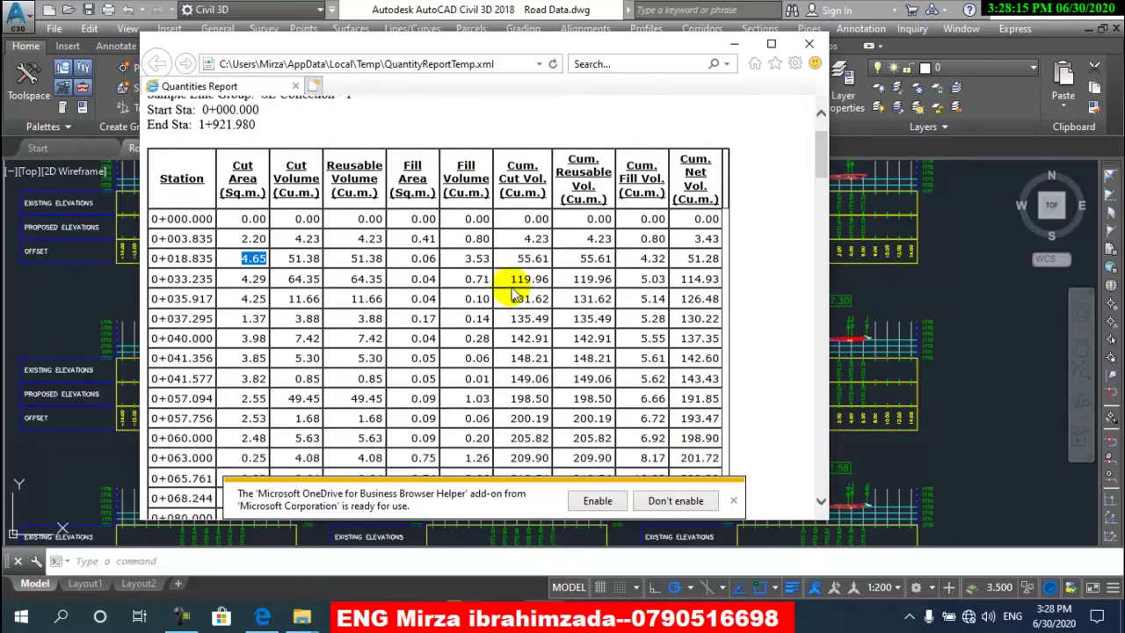
scroll(514, 292, up, 8)
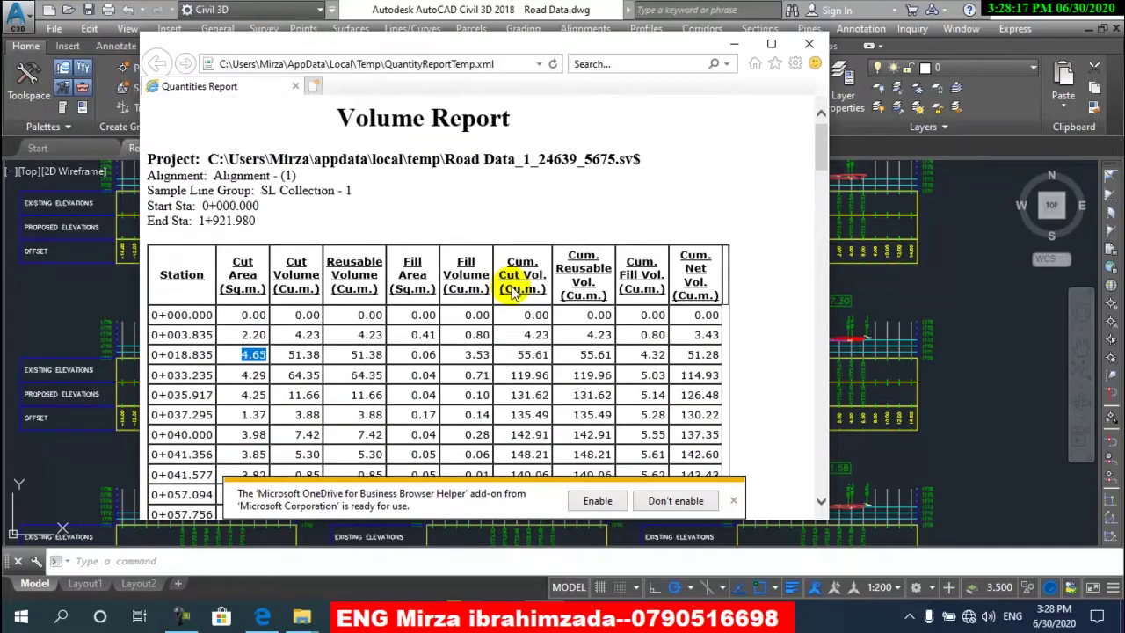
- Select and copy the entire Volume Report page, then search Windows for Excel
click(482, 267)
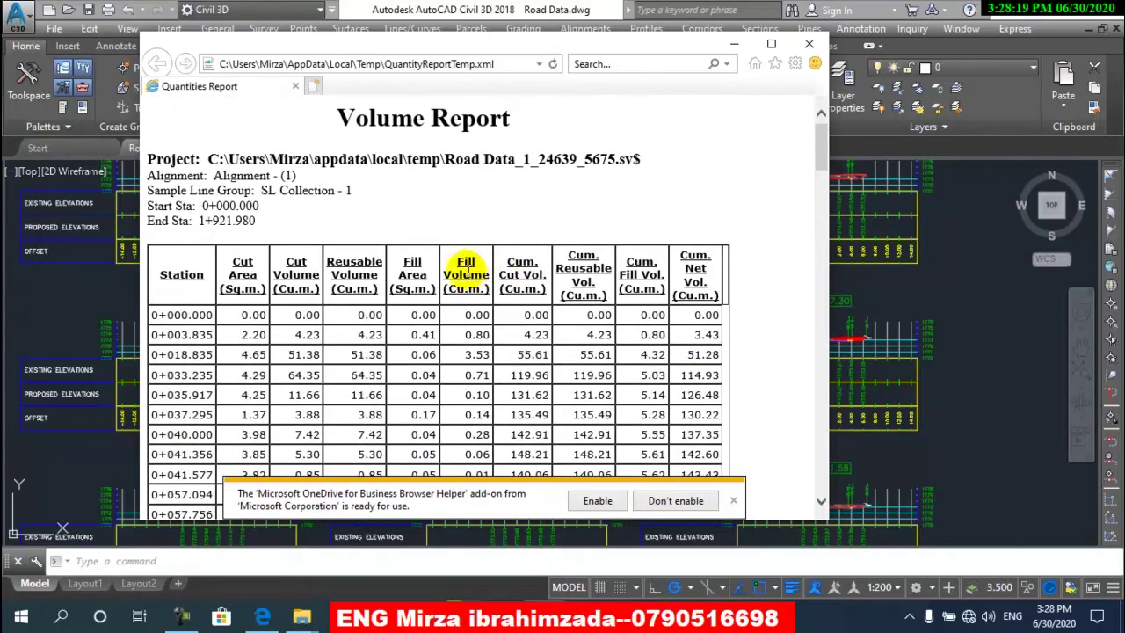
key(ctrl+a)
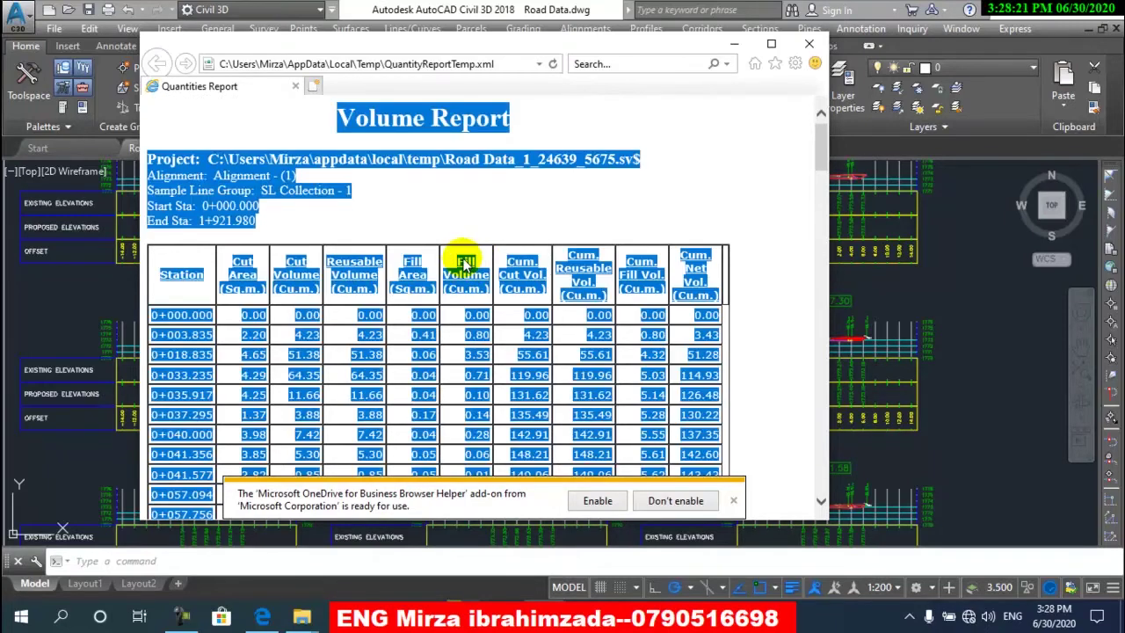
right_click(418, 279)
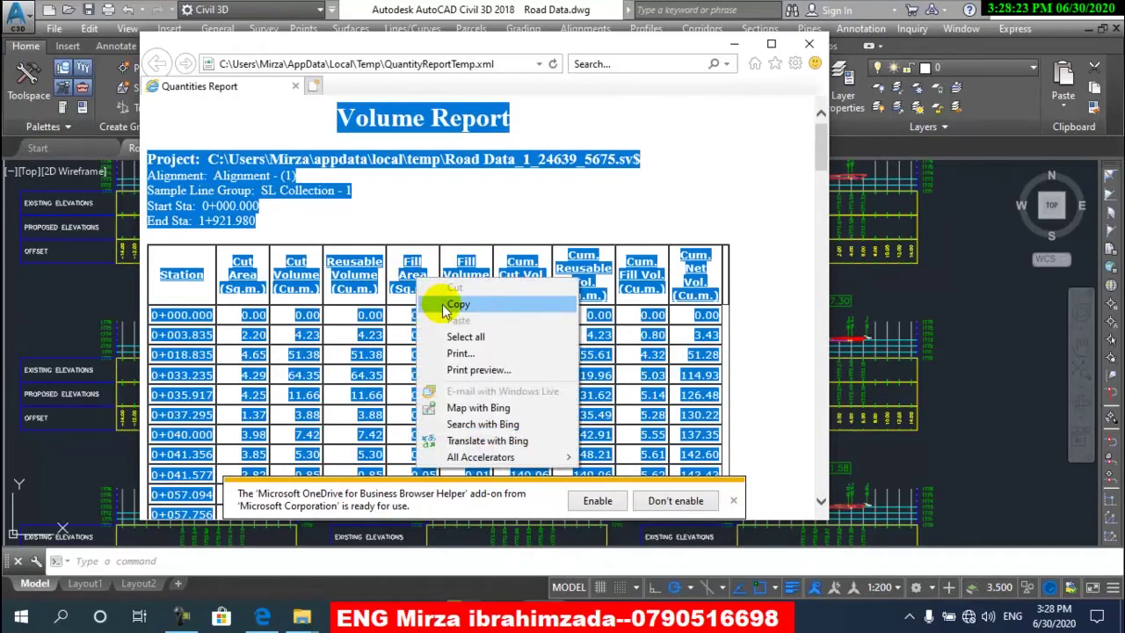
click(443, 301)
click(61, 617)
text(exe)
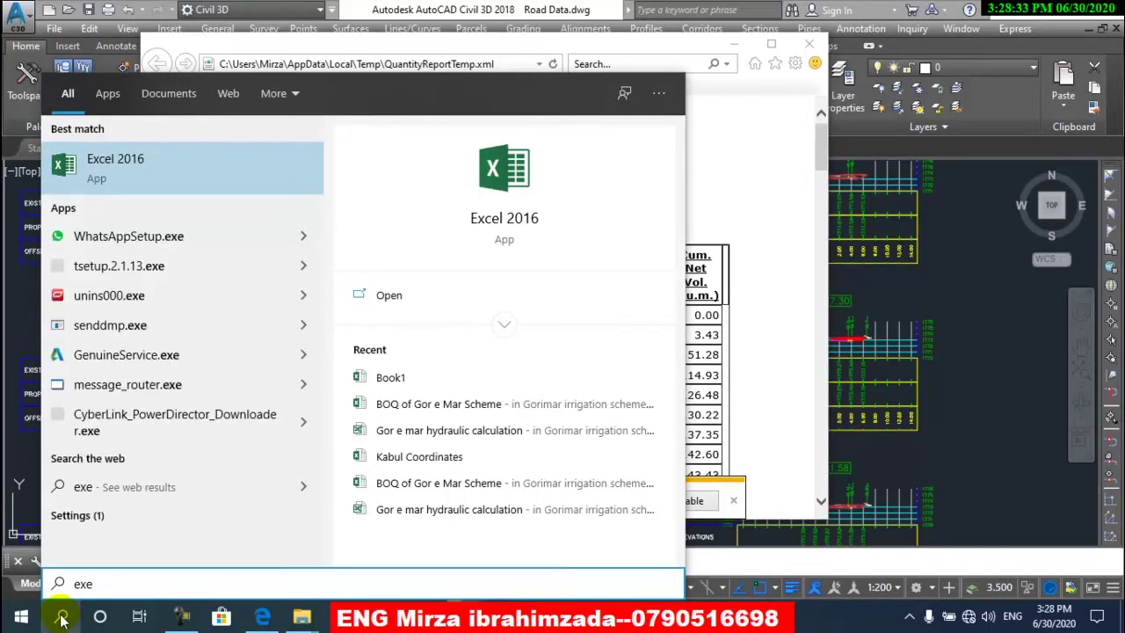
- Launch Excel 2016, create a blank workbook Book1, and maximize its window
key(Escape)
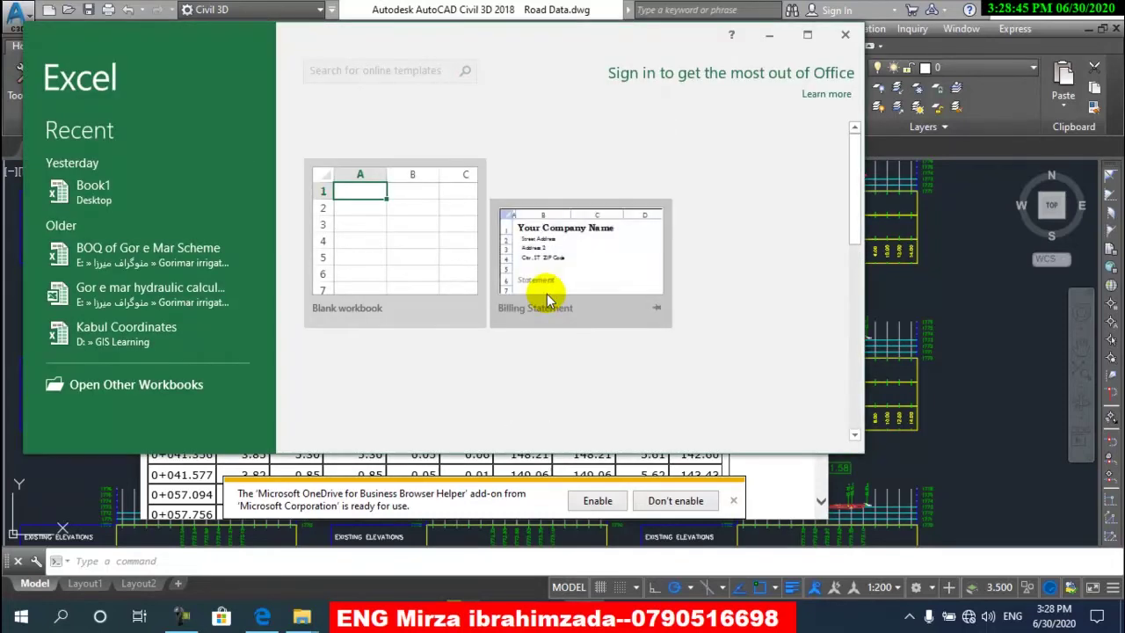
click(435, 242)
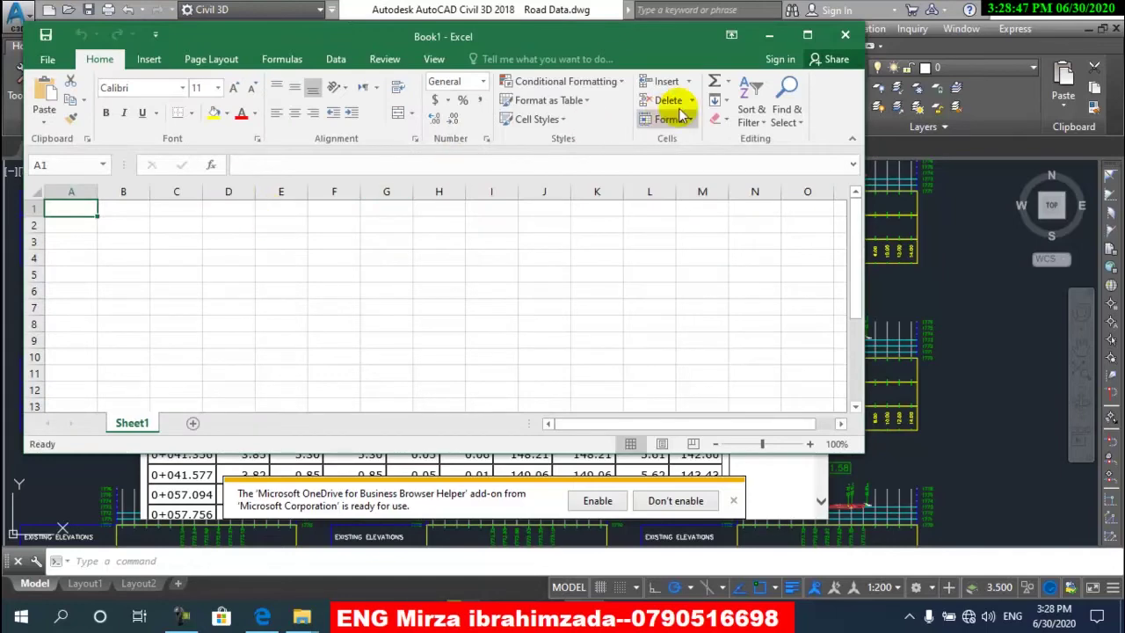
click(807, 36)
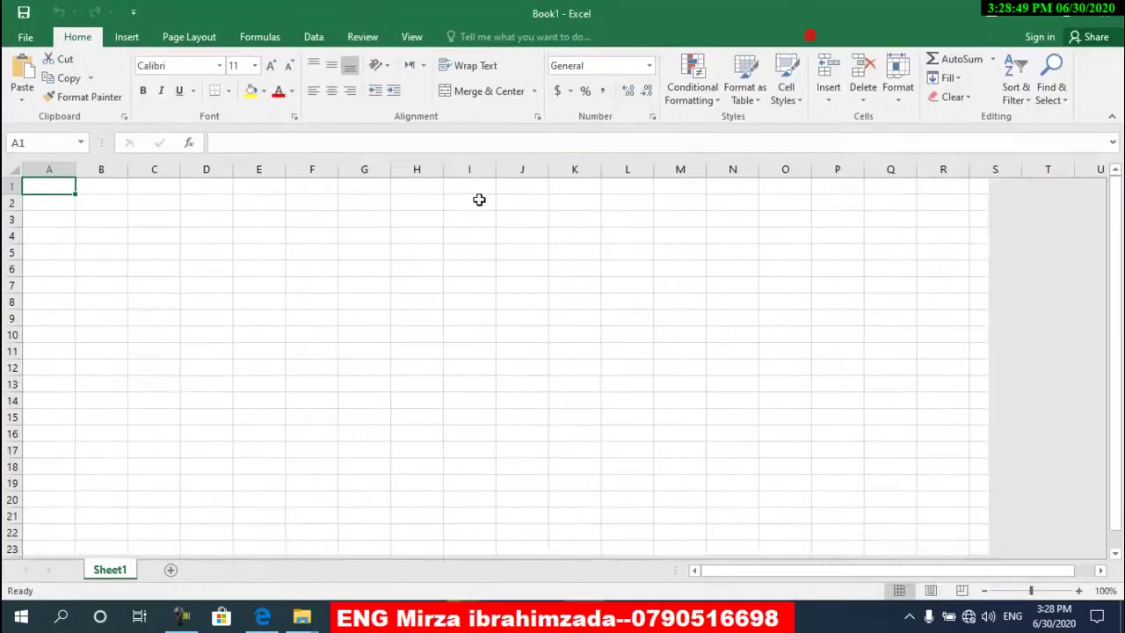
- Paste the copied Volume Report into cell A1 of Sheet1
right_click(57, 190)
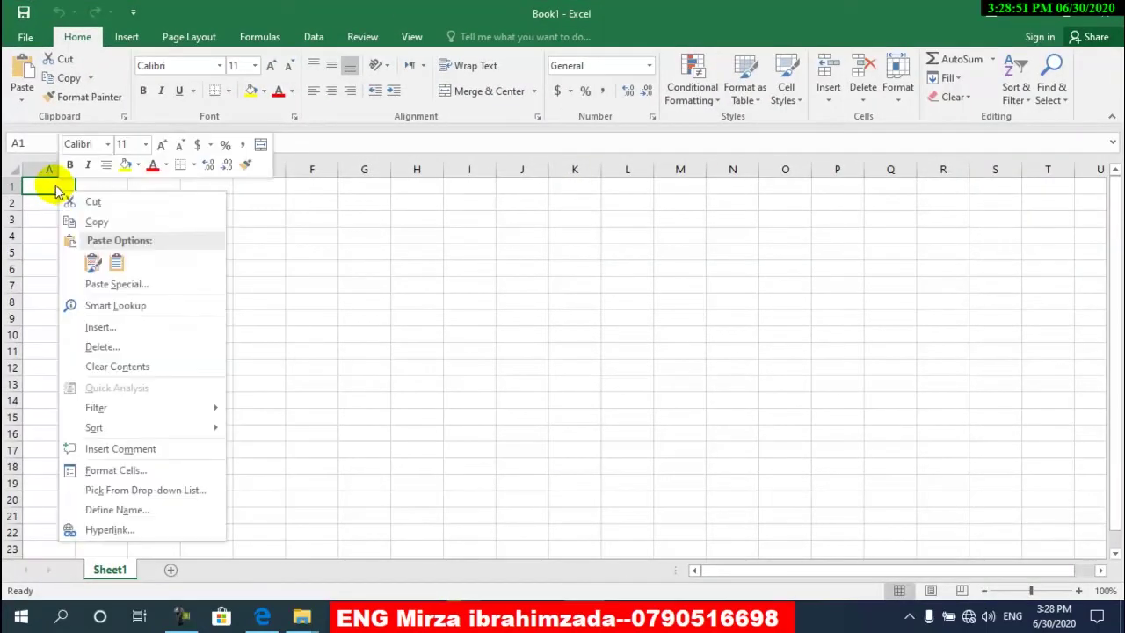
click(90, 254)
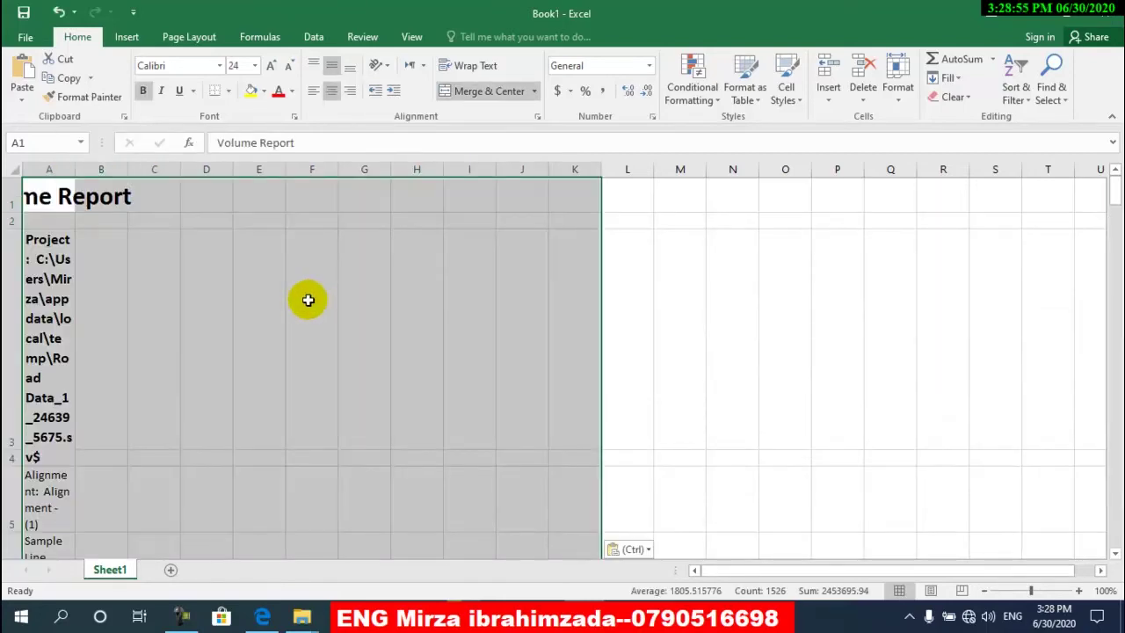
scroll(305, 301, down, 3)
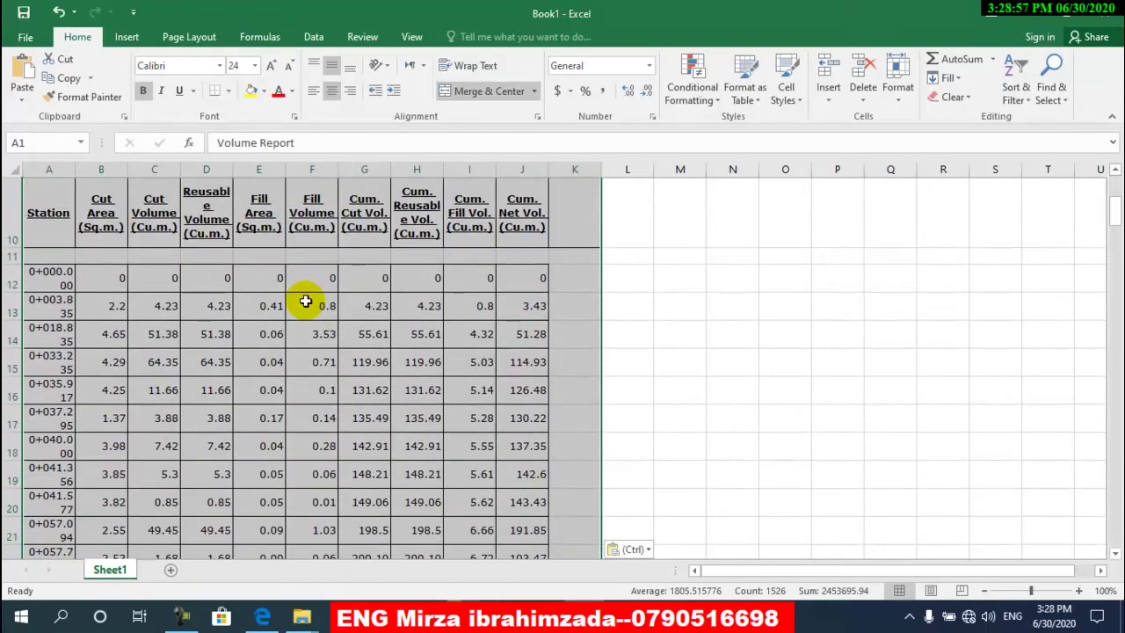
click(628, 288)
scroll(427, 322, up, 1)
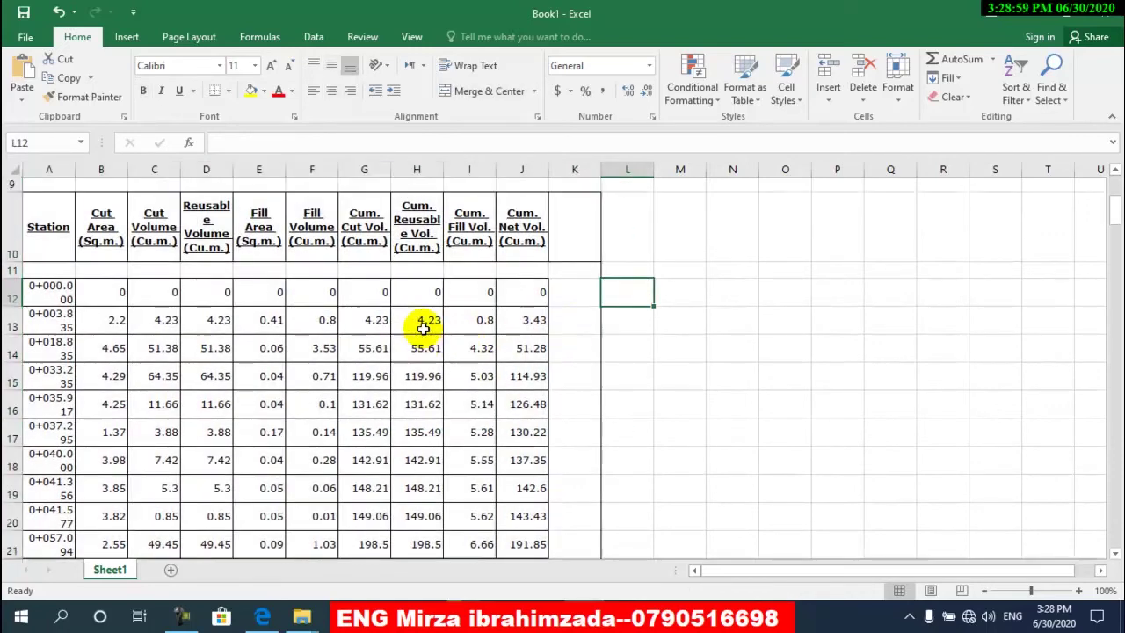
scroll(422, 329, up, 2)
scroll(423, 328, down, 2)
scroll(285, 329, up, 1)
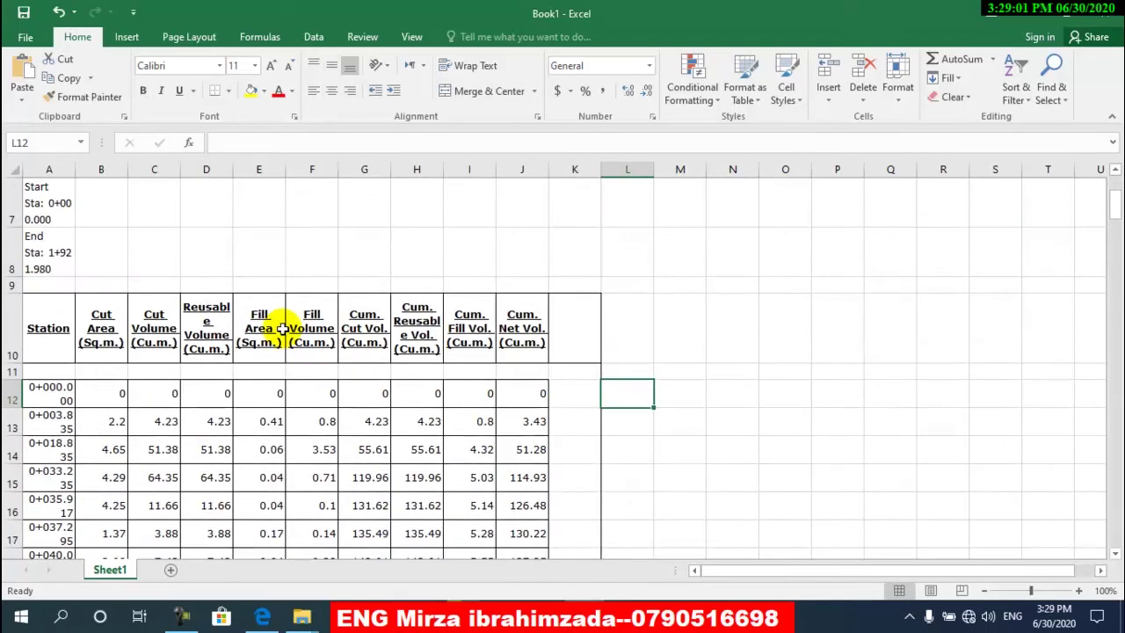
scroll(279, 328, up, 1)
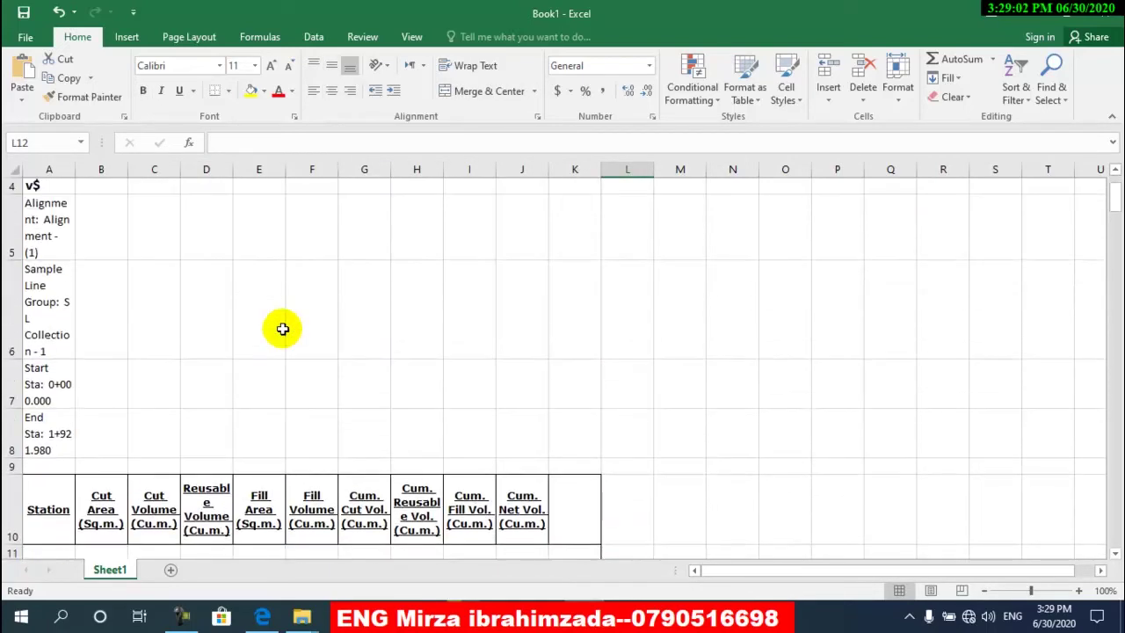
- Delete row 6, the Sample Line Group row, from the report header
click(48, 329)
click(11, 317)
right_click(16, 313)
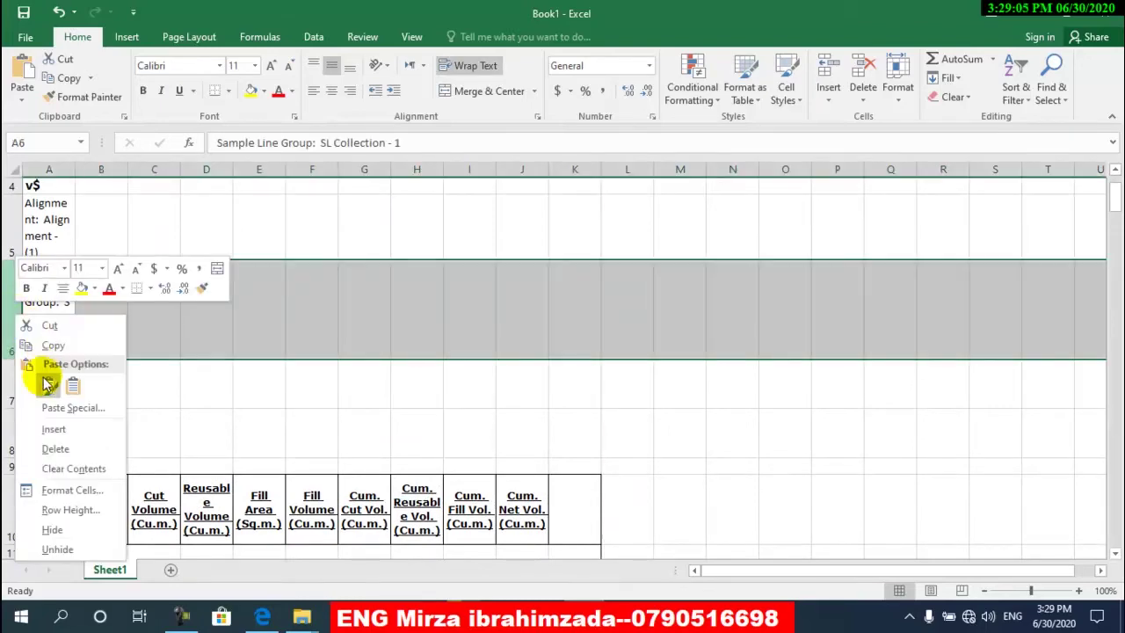
click(56, 453)
scroll(70, 348, up, 1)
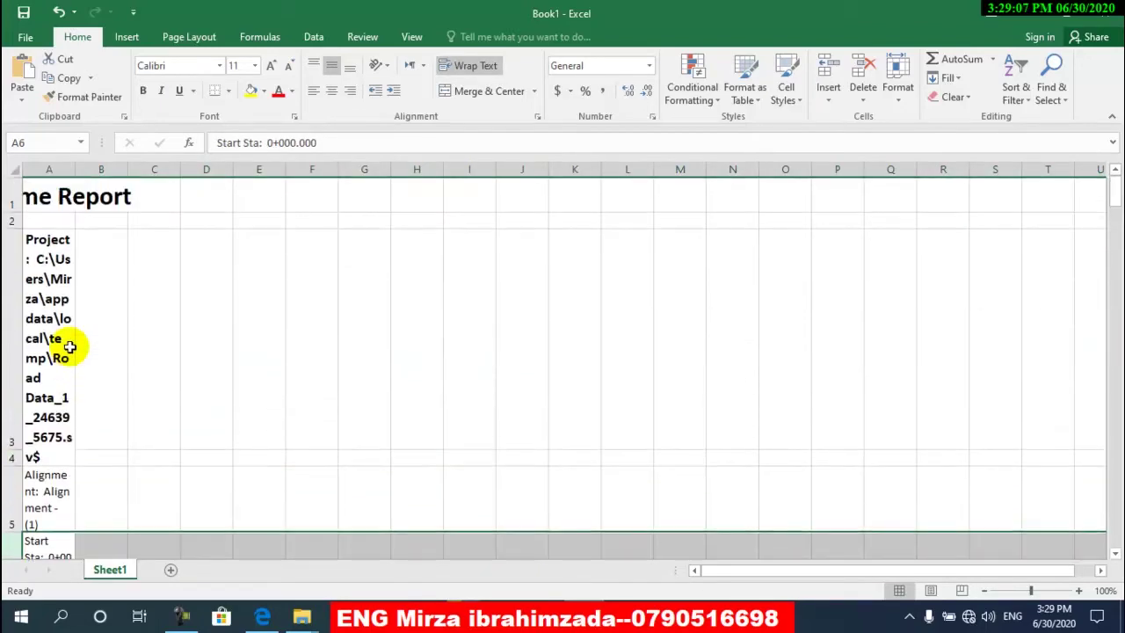
- Delete rows 3 and 4, which hold the project file path and the alignment name
click(11, 364)
right_click(12, 368)
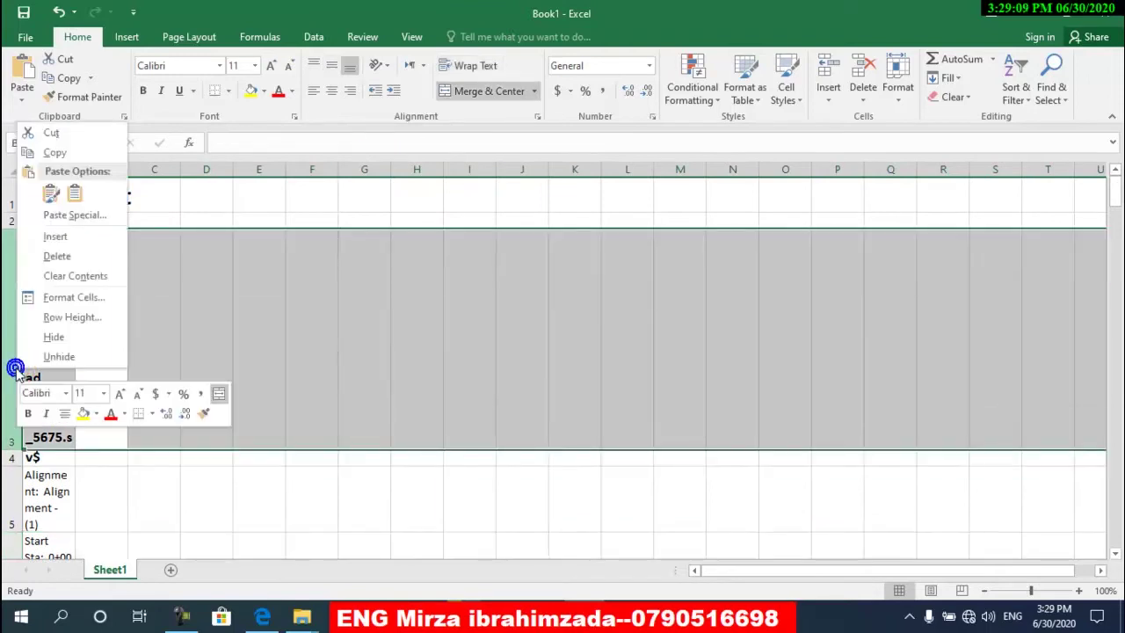
click(58, 255)
click(41, 286)
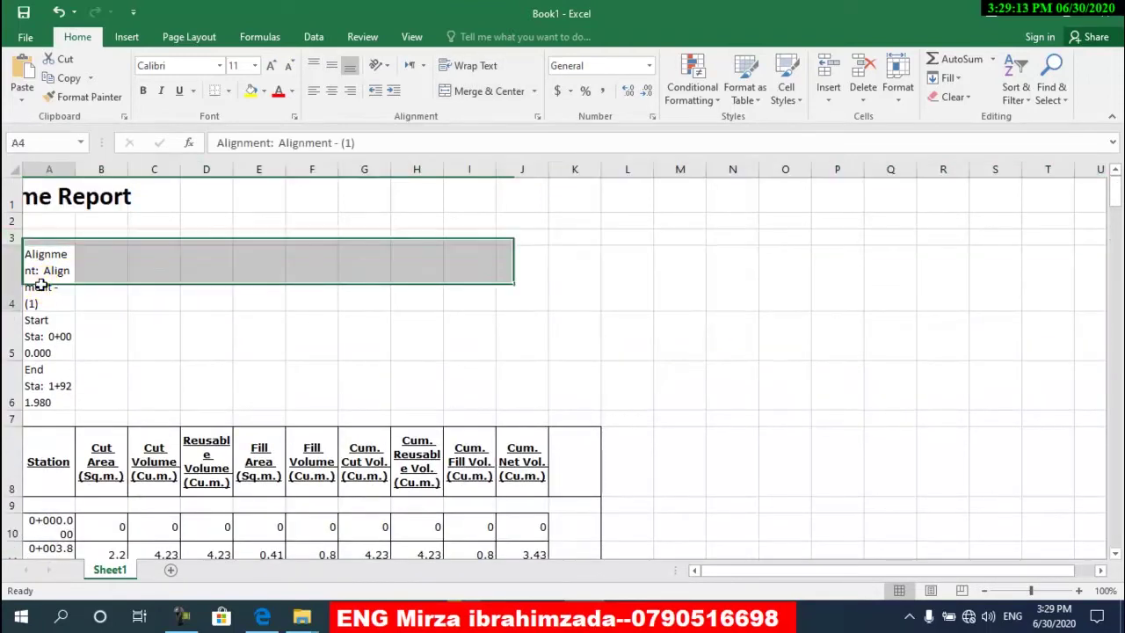
right_click(41, 288)
right_click(13, 277)
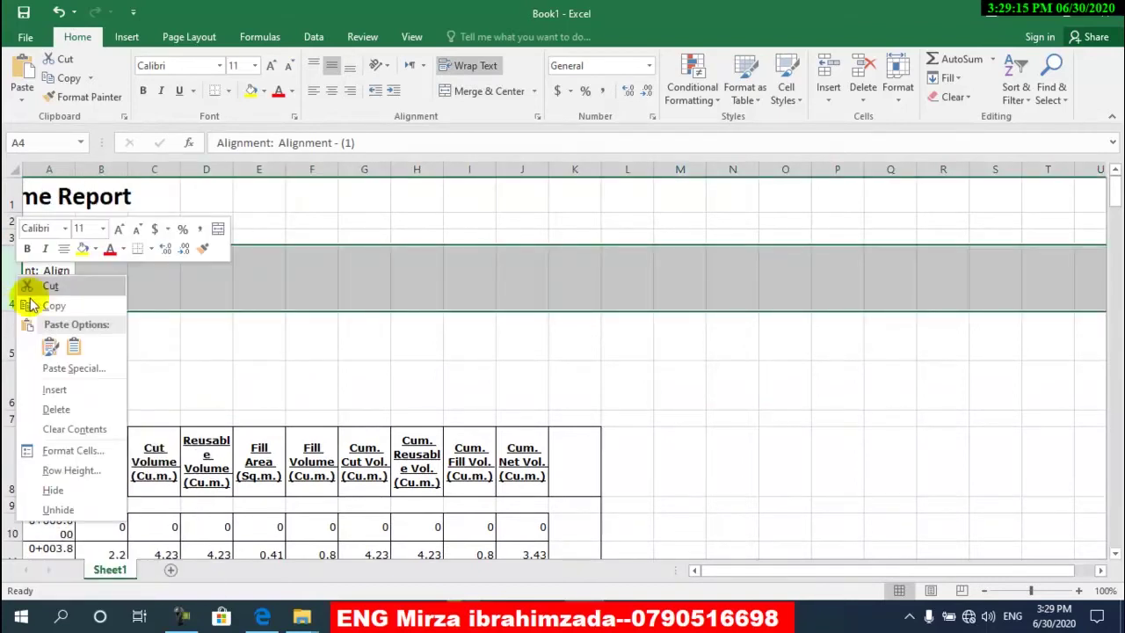
click(63, 402)
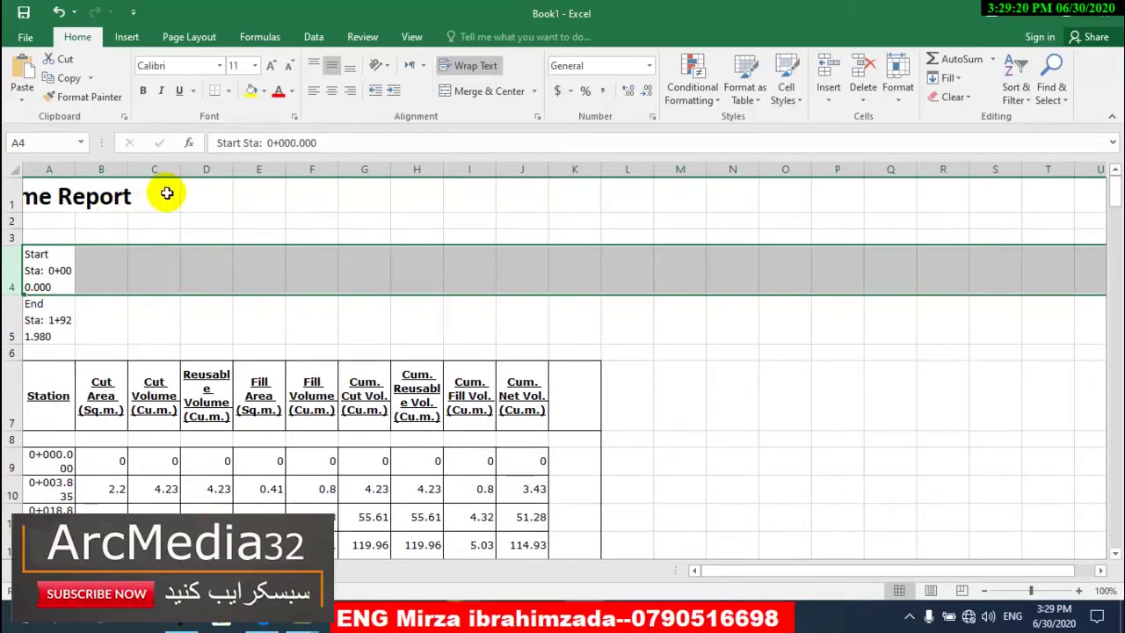
- Middle-align the Volume Report title in A1:C5 with Center turned off, and select A1:K5
drag(167, 194, 9, 325)
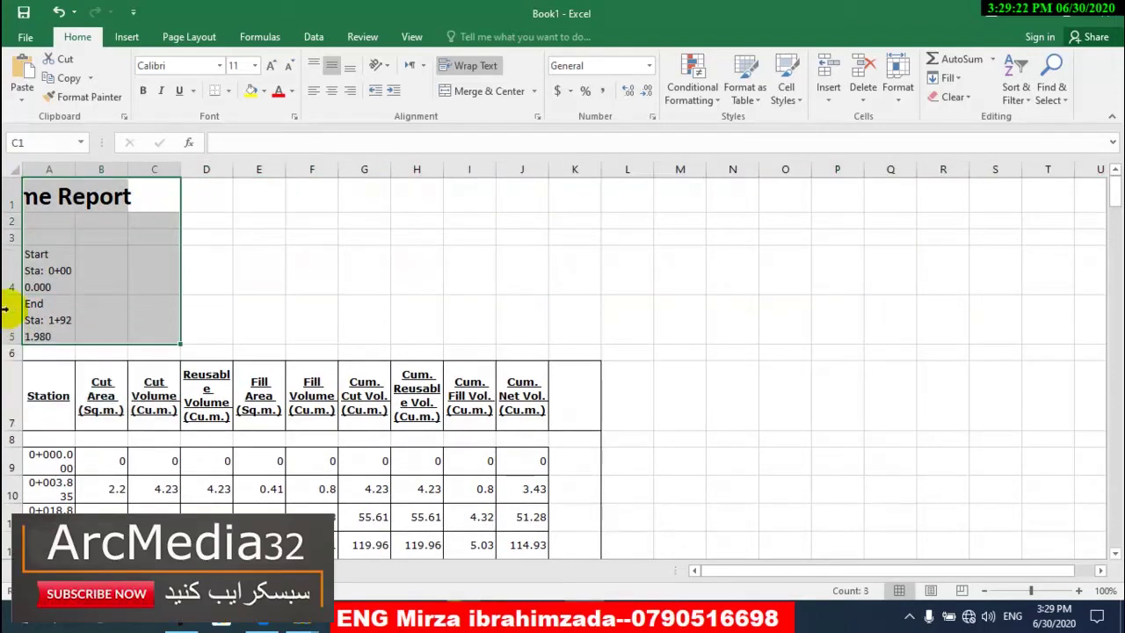
click(335, 64)
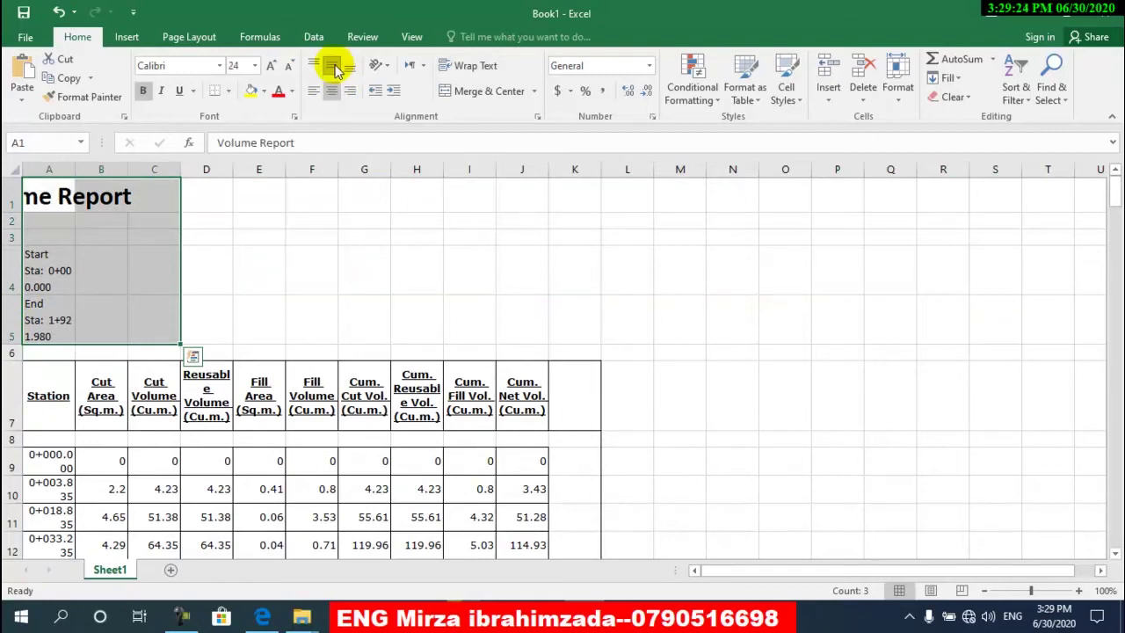
click(333, 92)
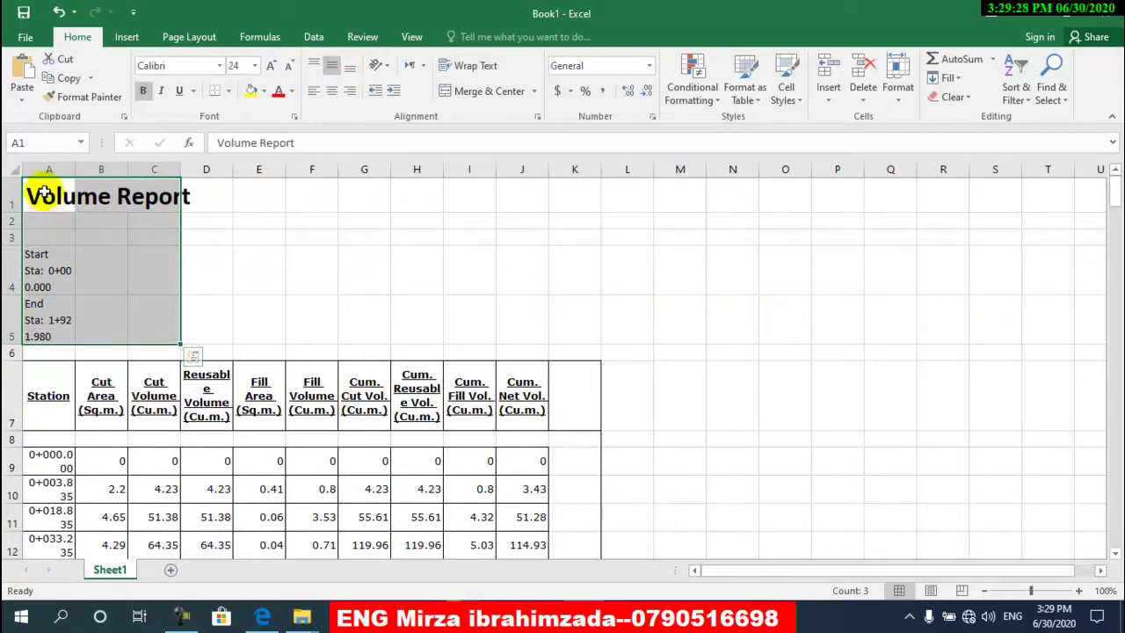
drag(35, 189, 573, 316)
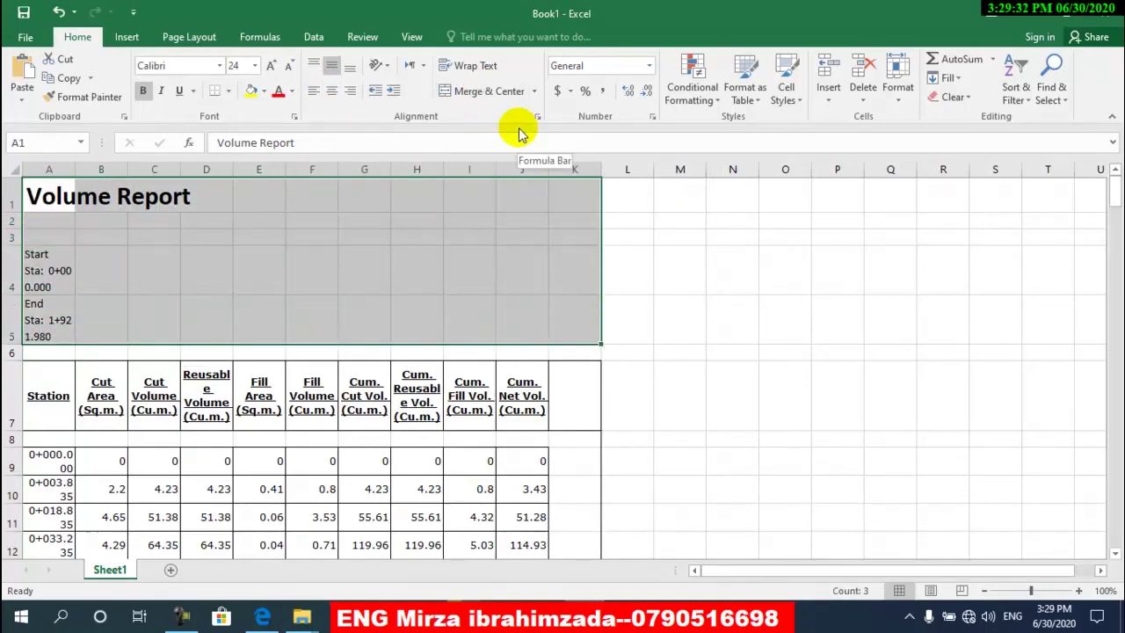
- Merge and center A1:K5 as the Volume Report title, accepting the warning, and delete blank row 6
click(479, 92)
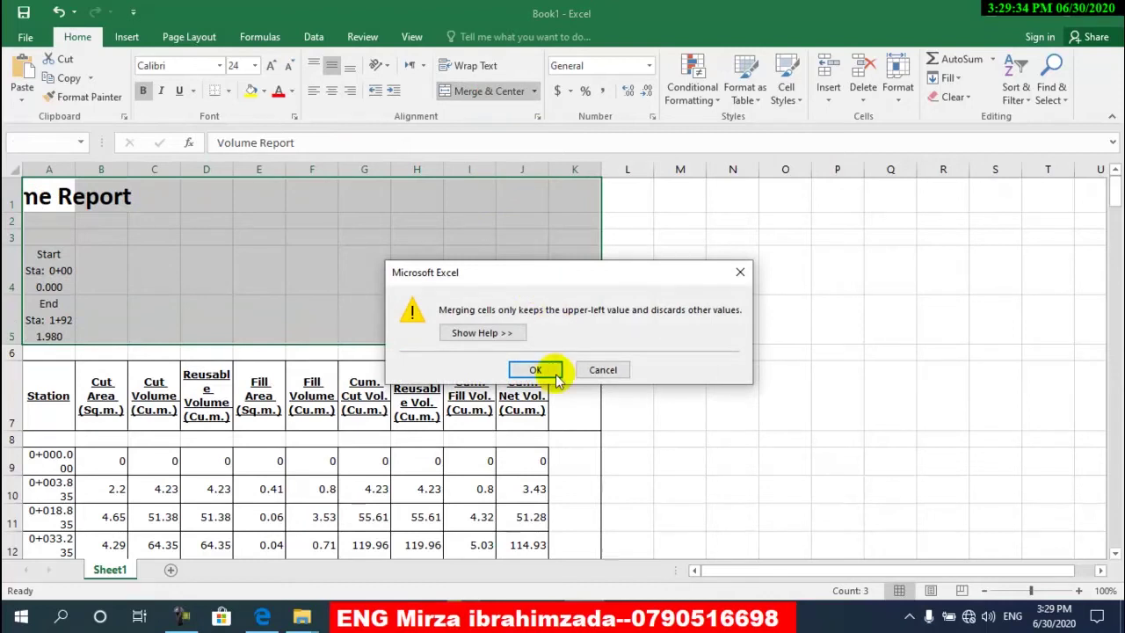
click(535, 370)
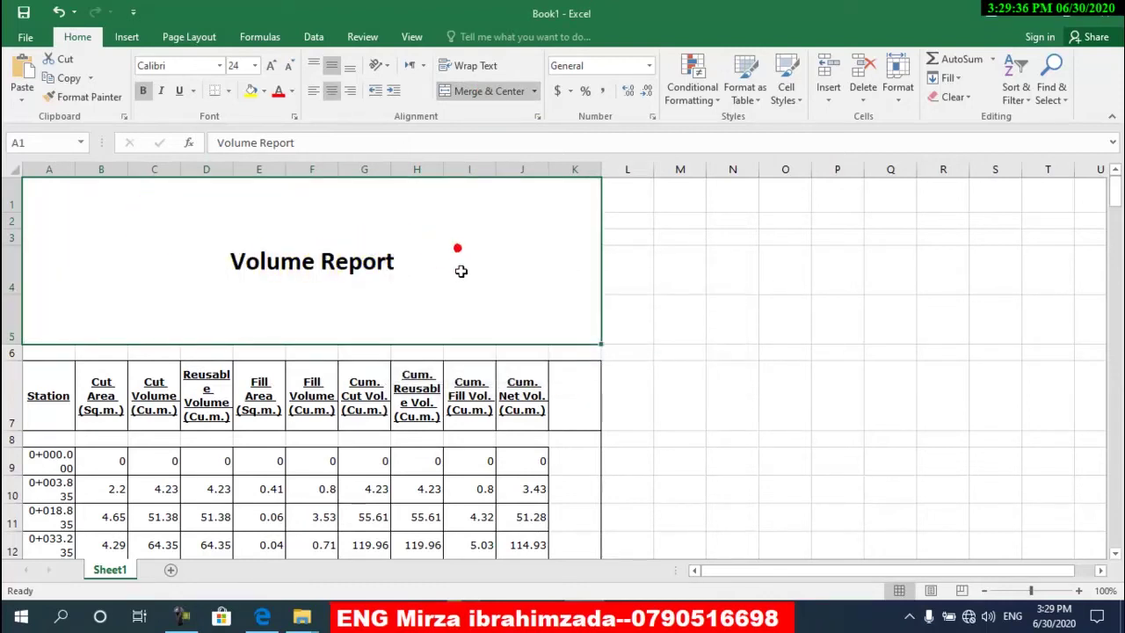
click(12, 353)
right_click(11, 353)
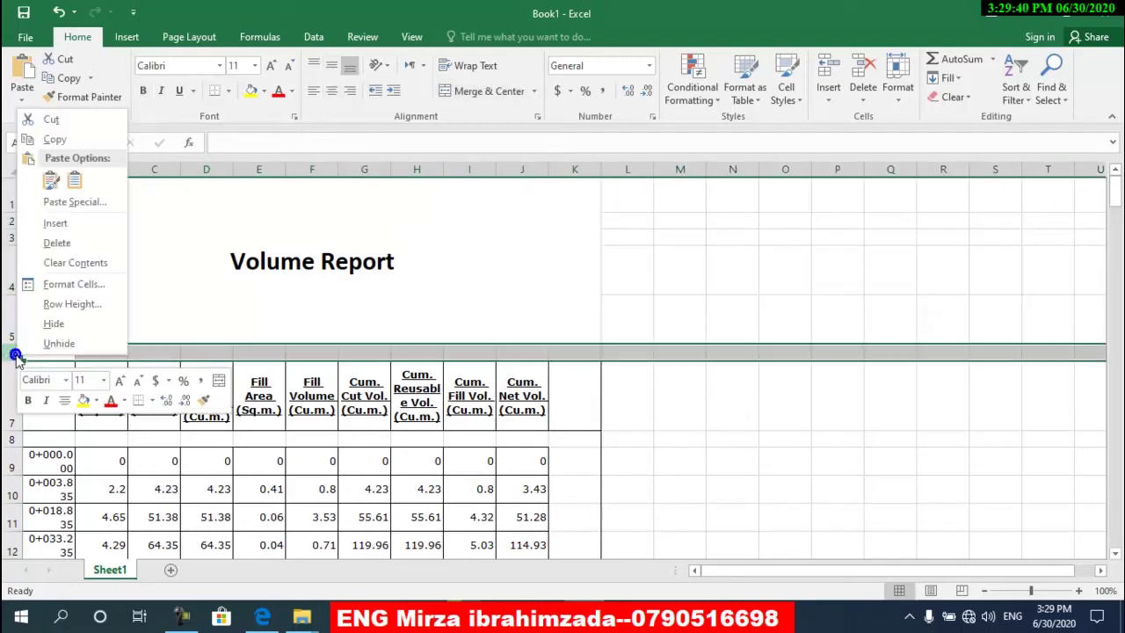
click(62, 246)
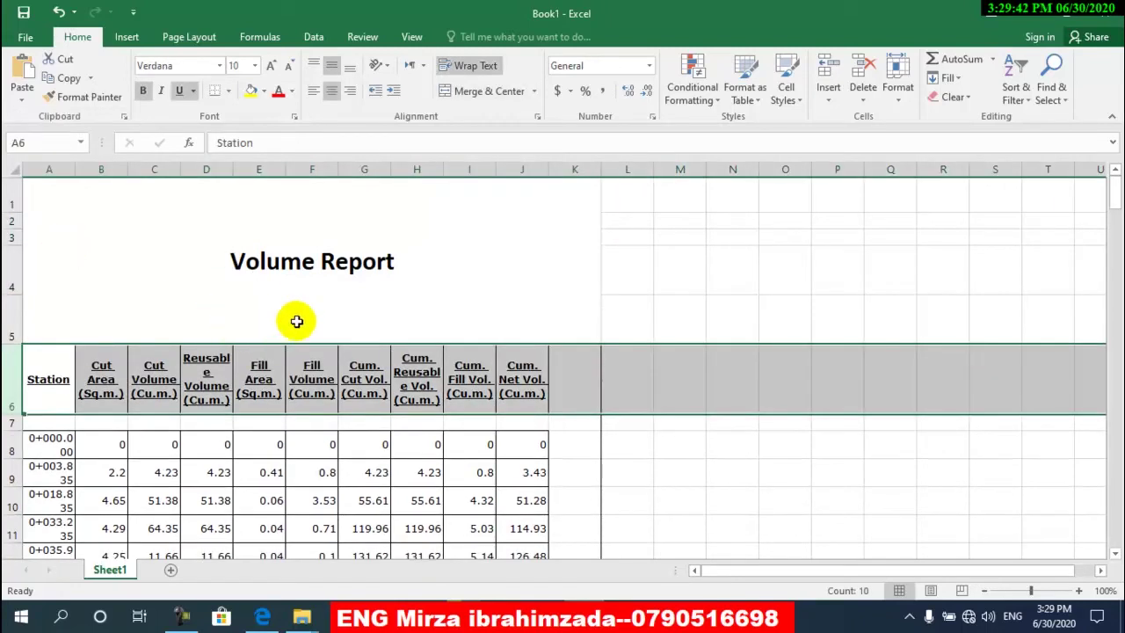
click(475, 284)
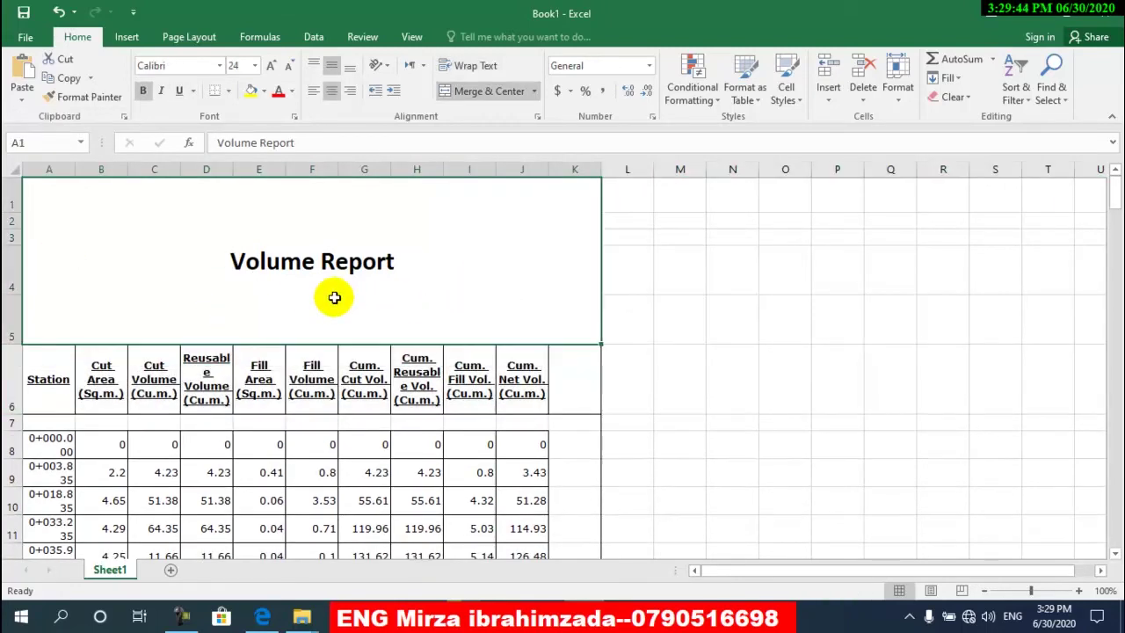
scroll(334, 297, down, 2)
scroll(299, 290, up, 2)
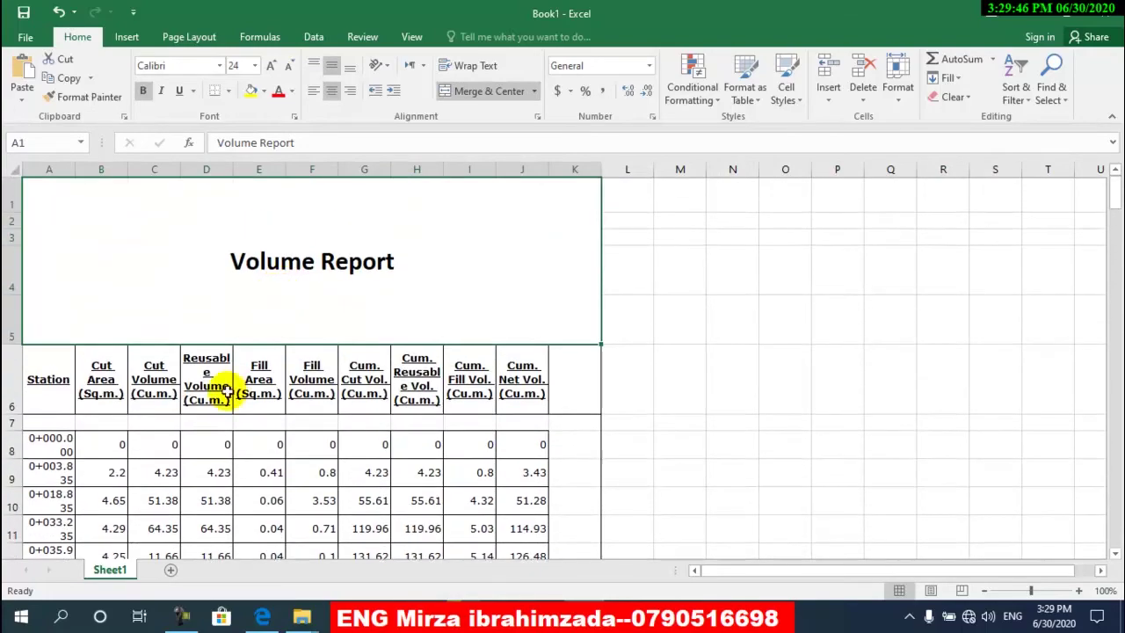
scroll(220, 386, down, 1)
scroll(212, 393, down, 1)
scroll(212, 392, down, 2)
scroll(211, 393, down, 2)
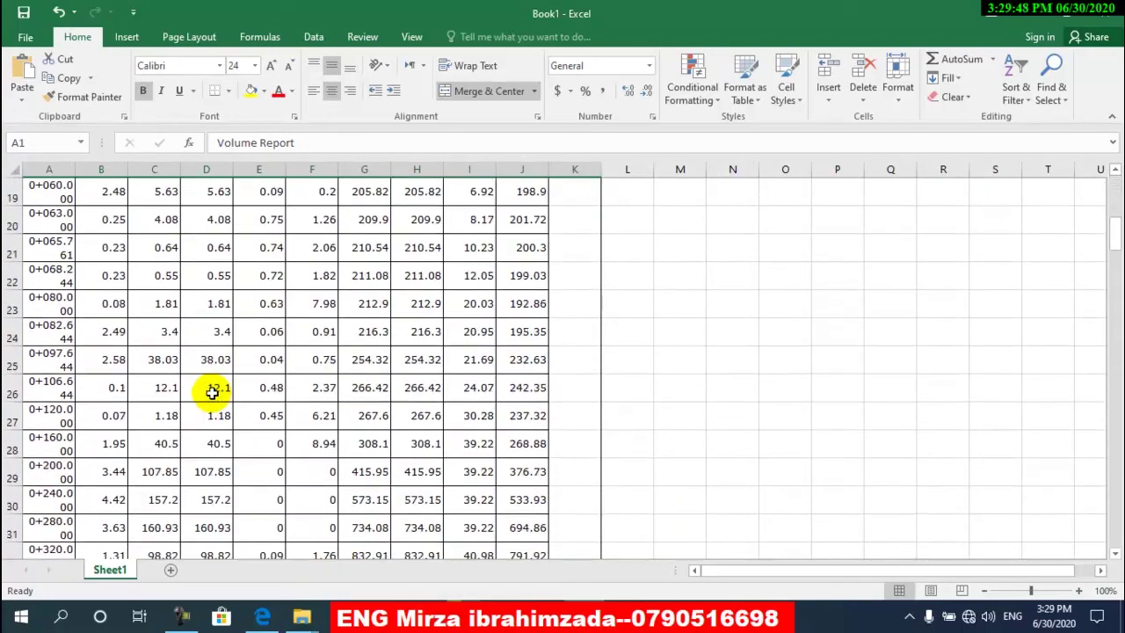
scroll(212, 393, down, 7)
scroll(212, 393, down, 3)
scroll(211, 392, down, 8)
scroll(212, 392, down, 6)
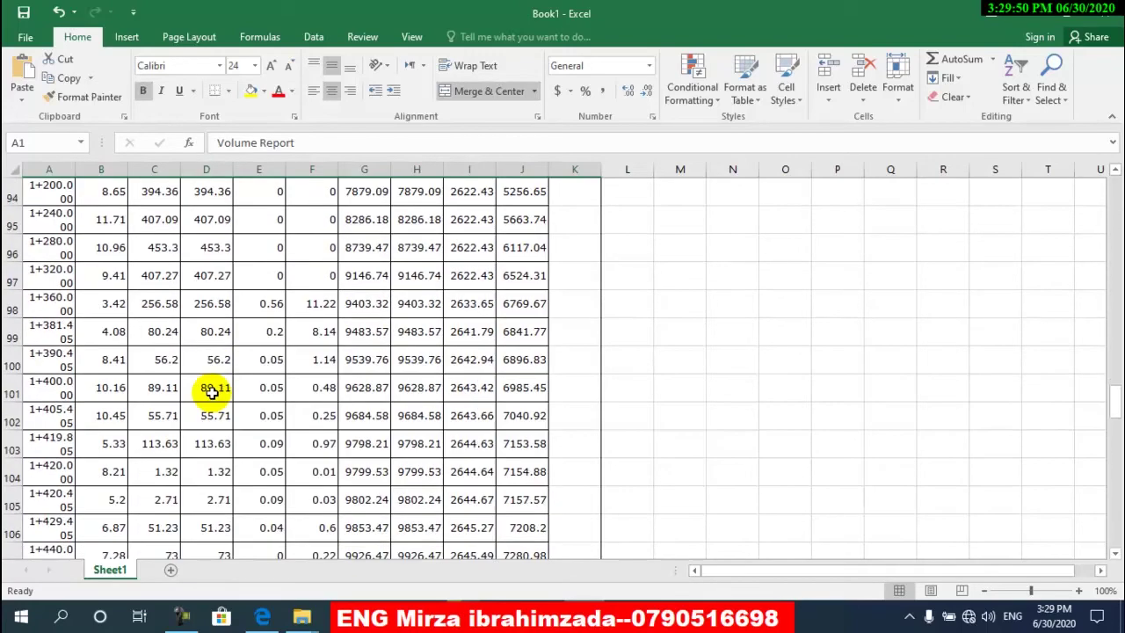
scroll(212, 393, down, 6)
scroll(212, 393, down, 6)
scroll(212, 393, down, 8)
scroll(212, 392, down, 5)
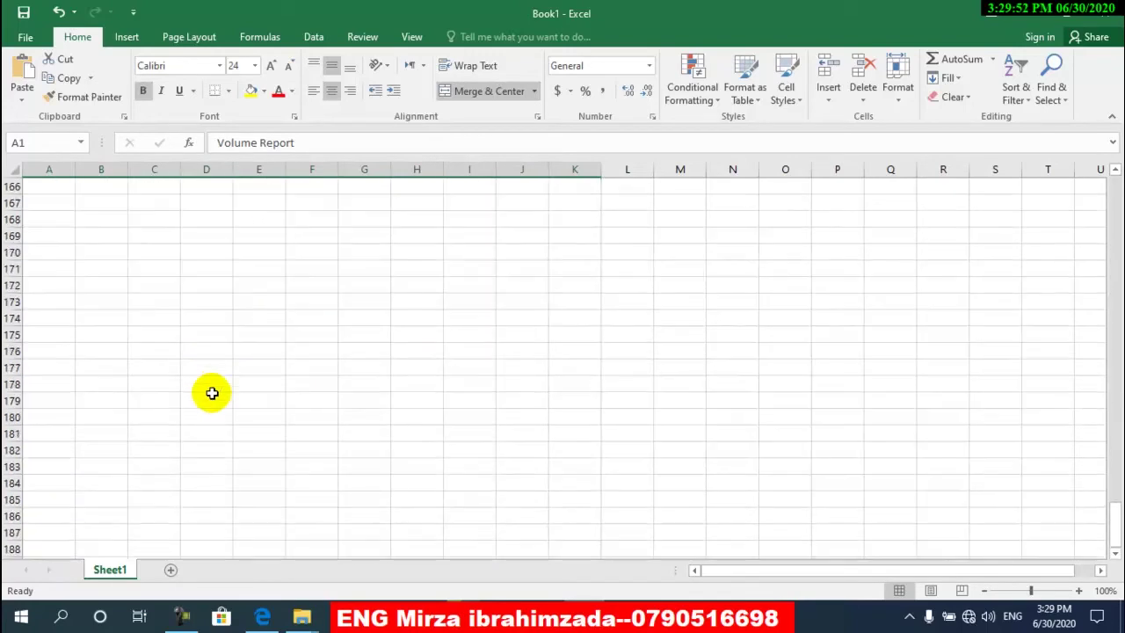
scroll(212, 393, up, 4)
scroll(212, 393, up, 2)
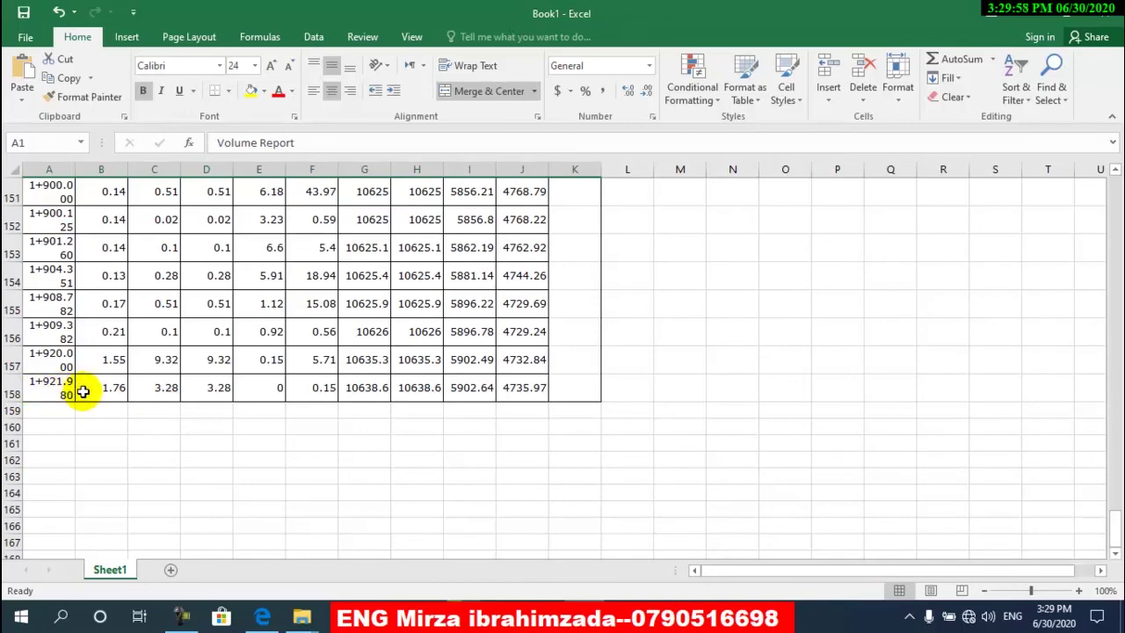
scroll(120, 395, up, 1)
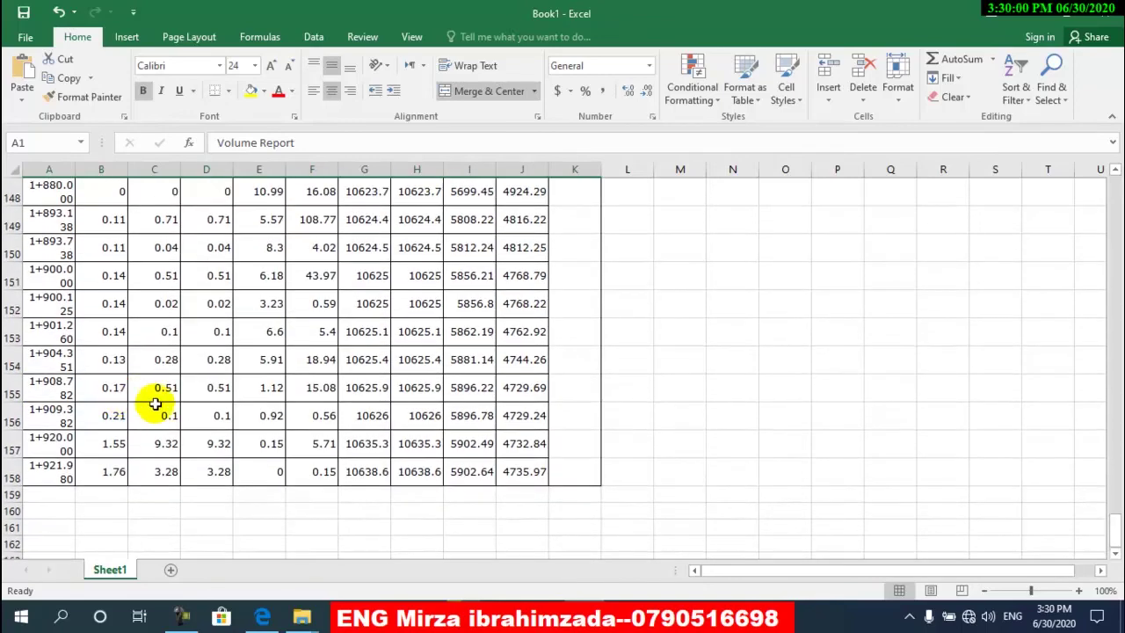
scroll(155, 404, up, 3)
scroll(155, 404, up, 6)
scroll(154, 403, up, 4)
scroll(155, 403, up, 4)
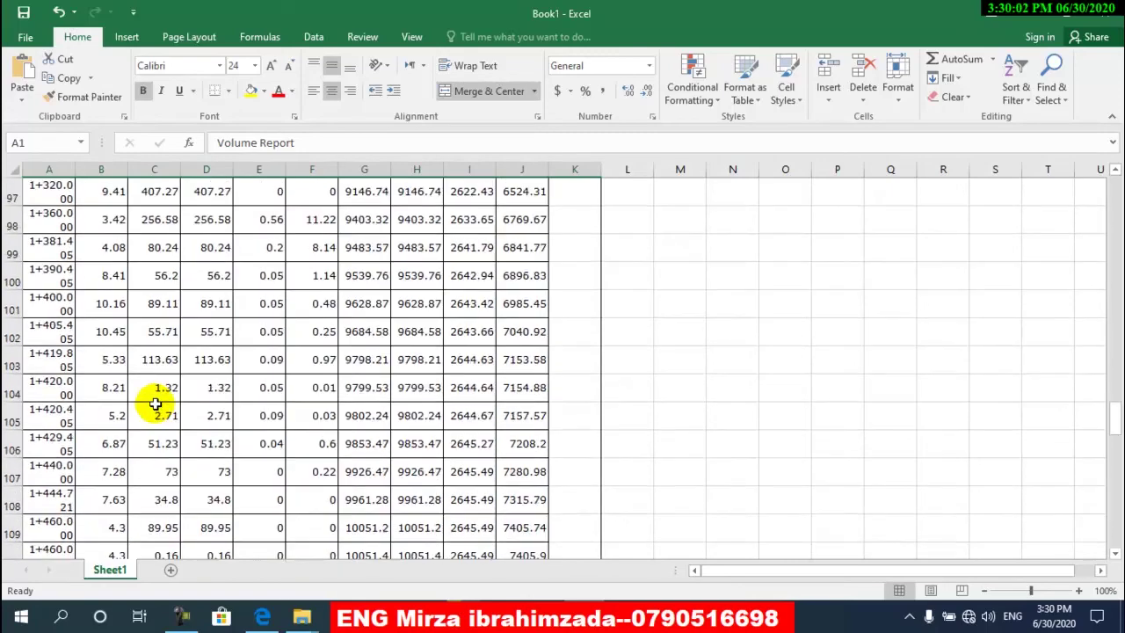
scroll(154, 403, up, 5)
scroll(154, 403, up, 5)
scroll(245, 376, up, 20)
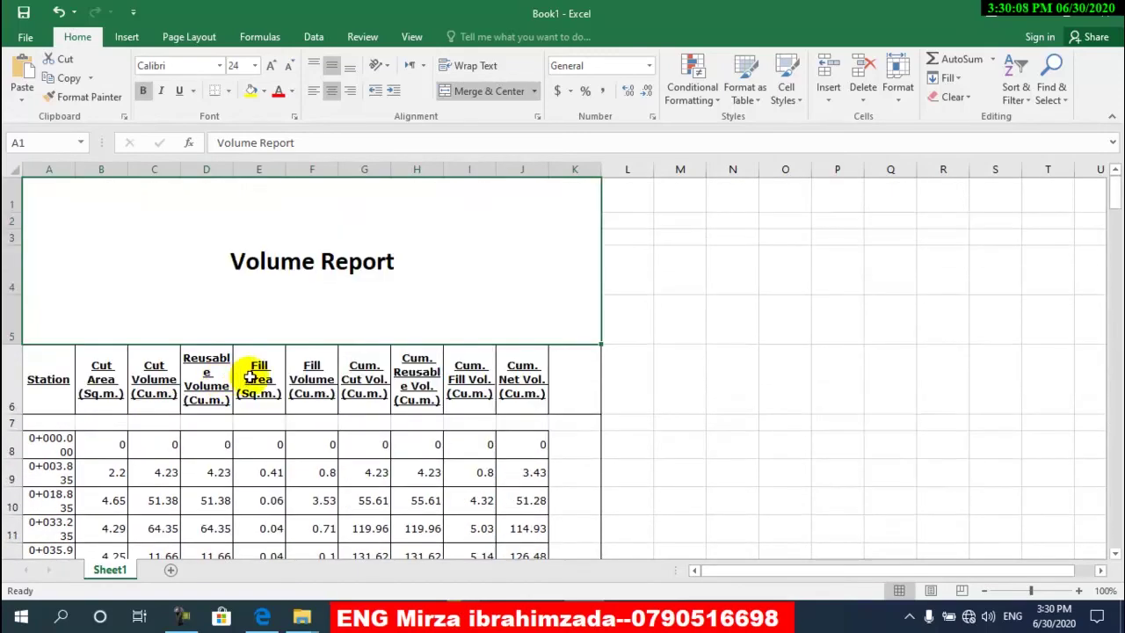
scroll(252, 376, down, 1)
scroll(252, 376, down, 1)
scroll(252, 376, up, 2)
scroll(300, 366, down, 1)
scroll(300, 365, down, 1)
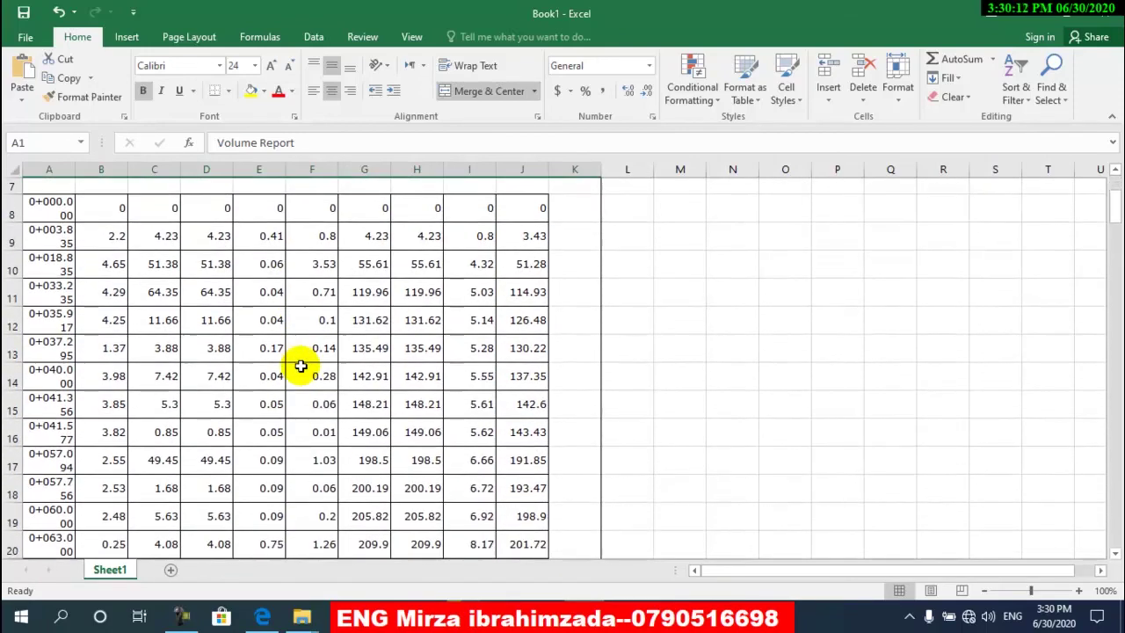
scroll(300, 365, up, 1)
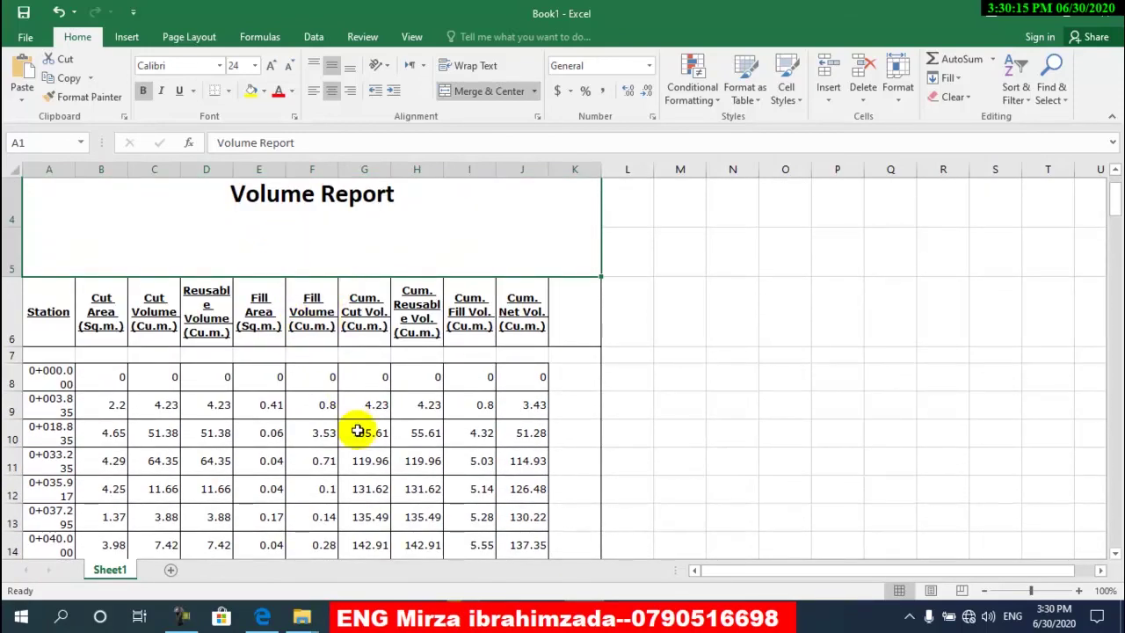
mouse_move(459, 618)
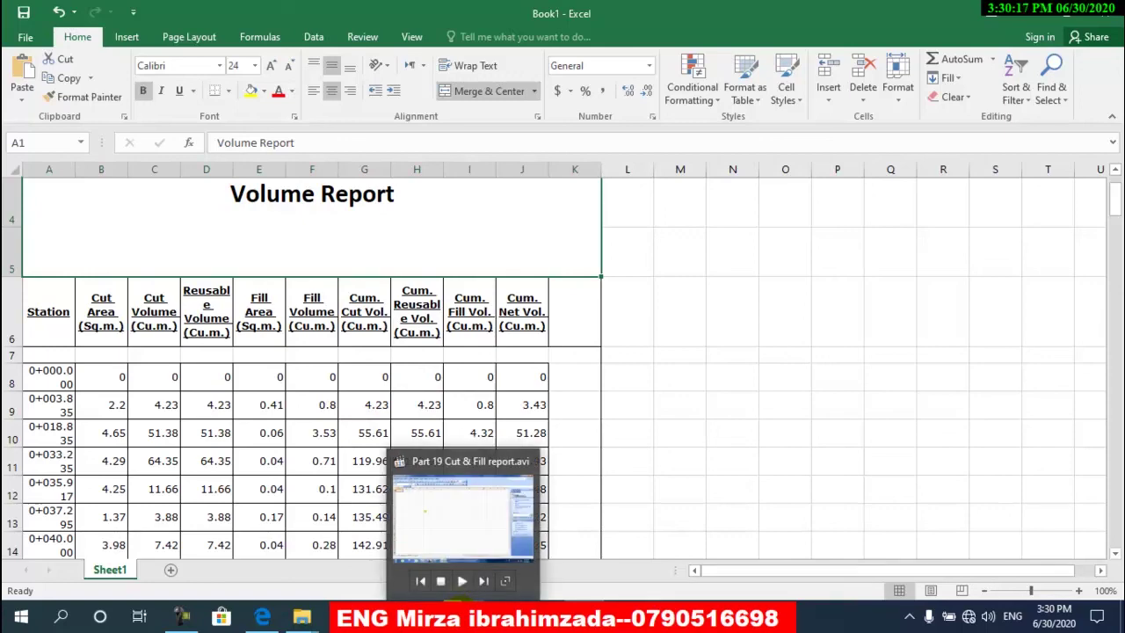
click(463, 519)
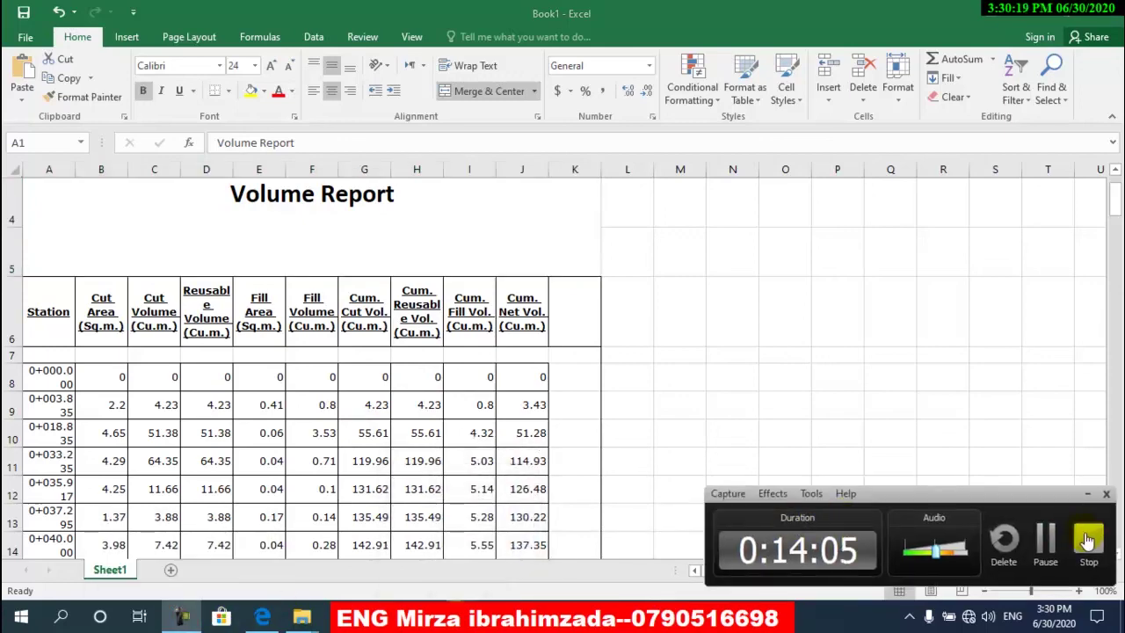
click(1087, 539)
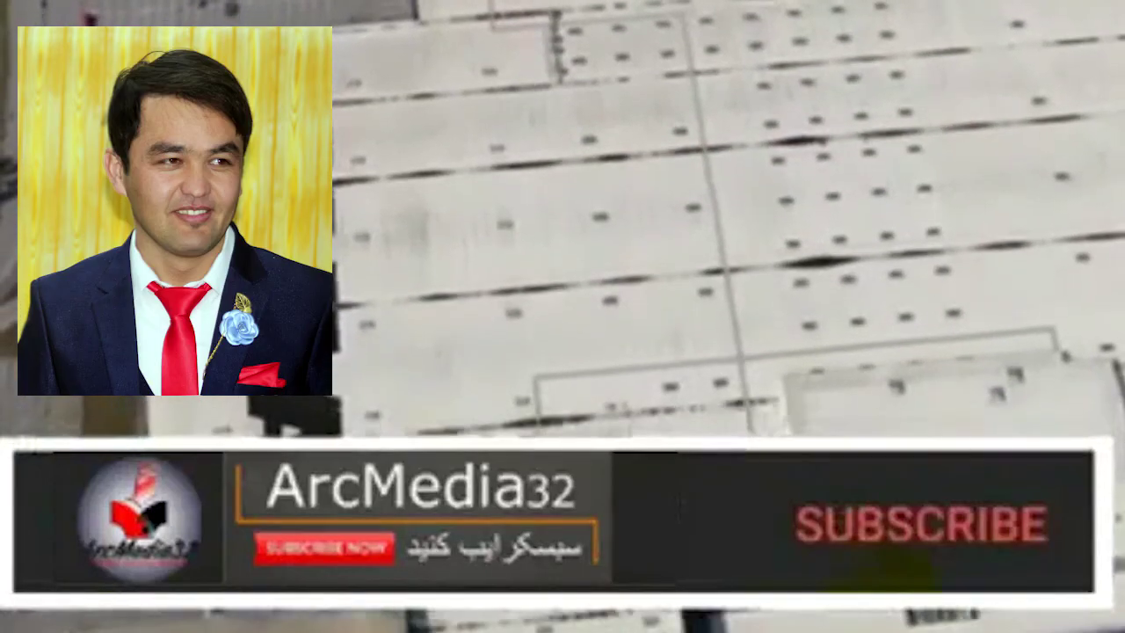